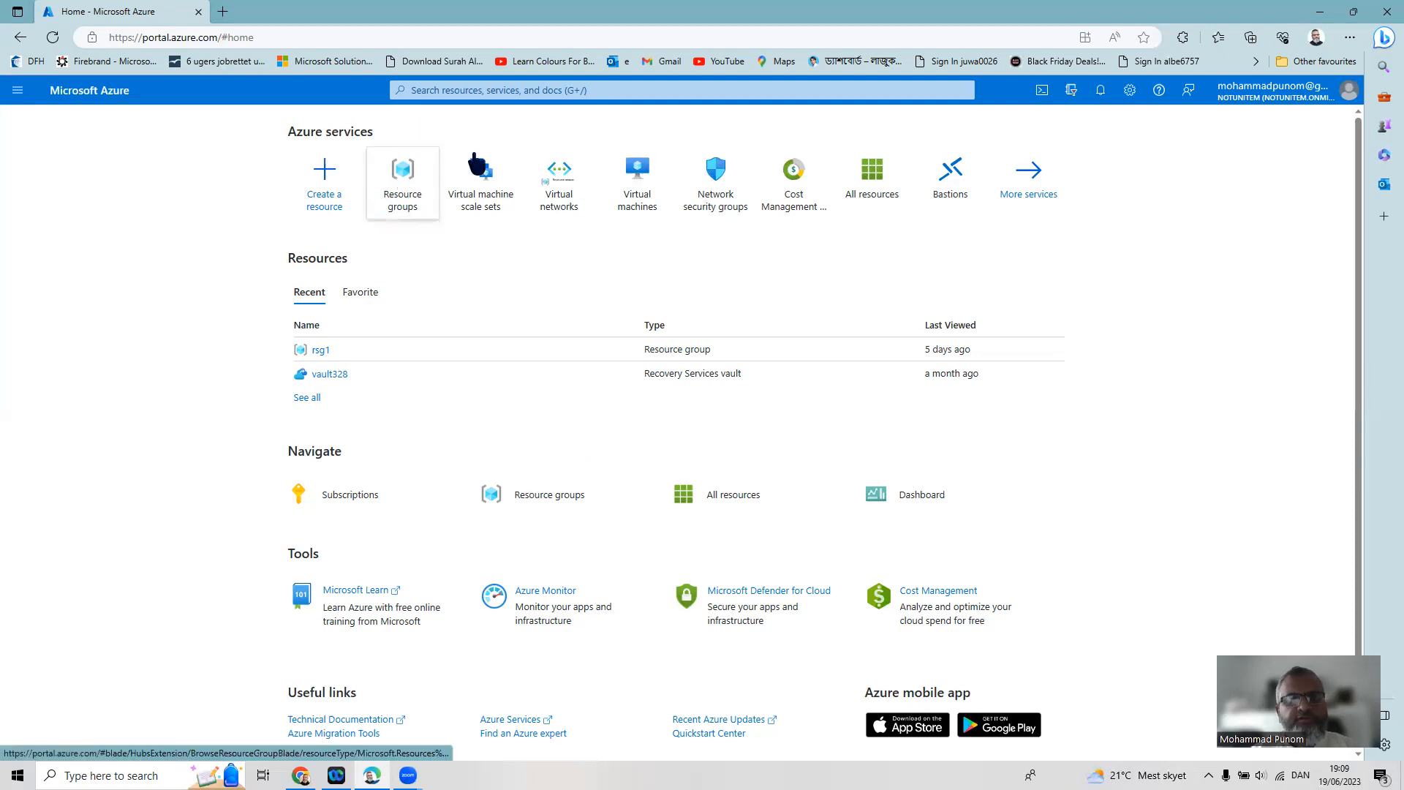
# Create a resource group named RG19 in the (Europe) Sweden Central region
pyautogui.click(437, 166)
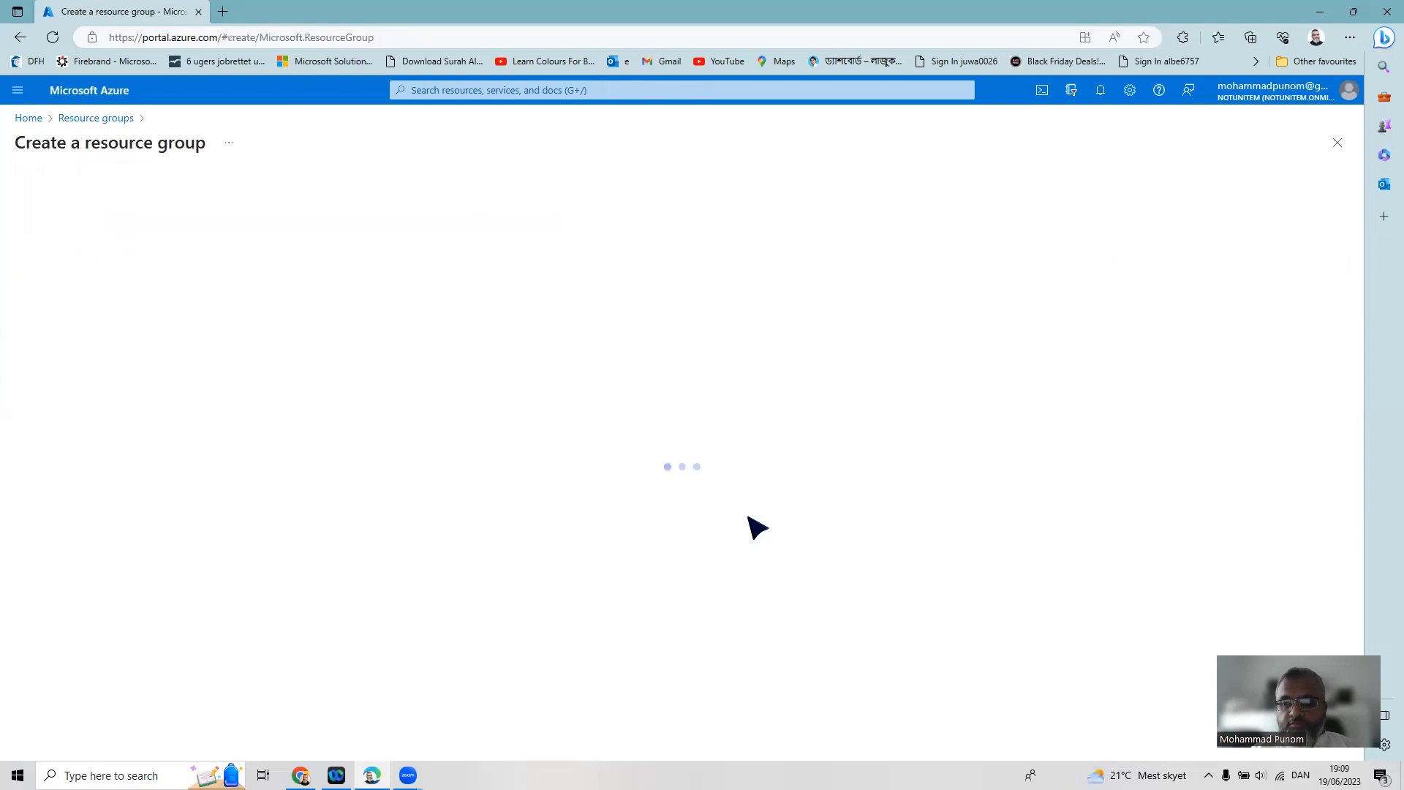
pyautogui.click(322, 334)
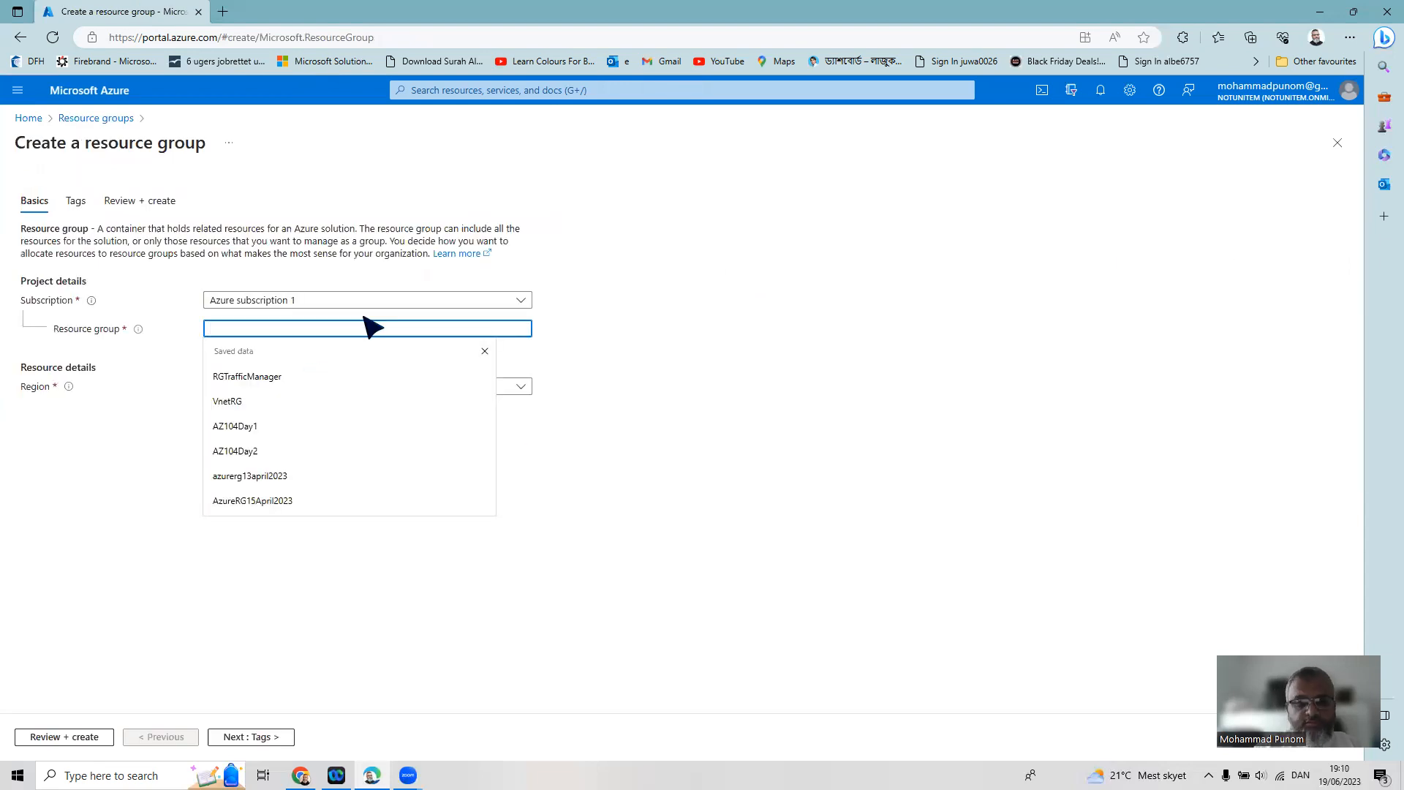
pyautogui.write('1')
pyautogui.press('BackSpace')
pyautogui.write('RG19')
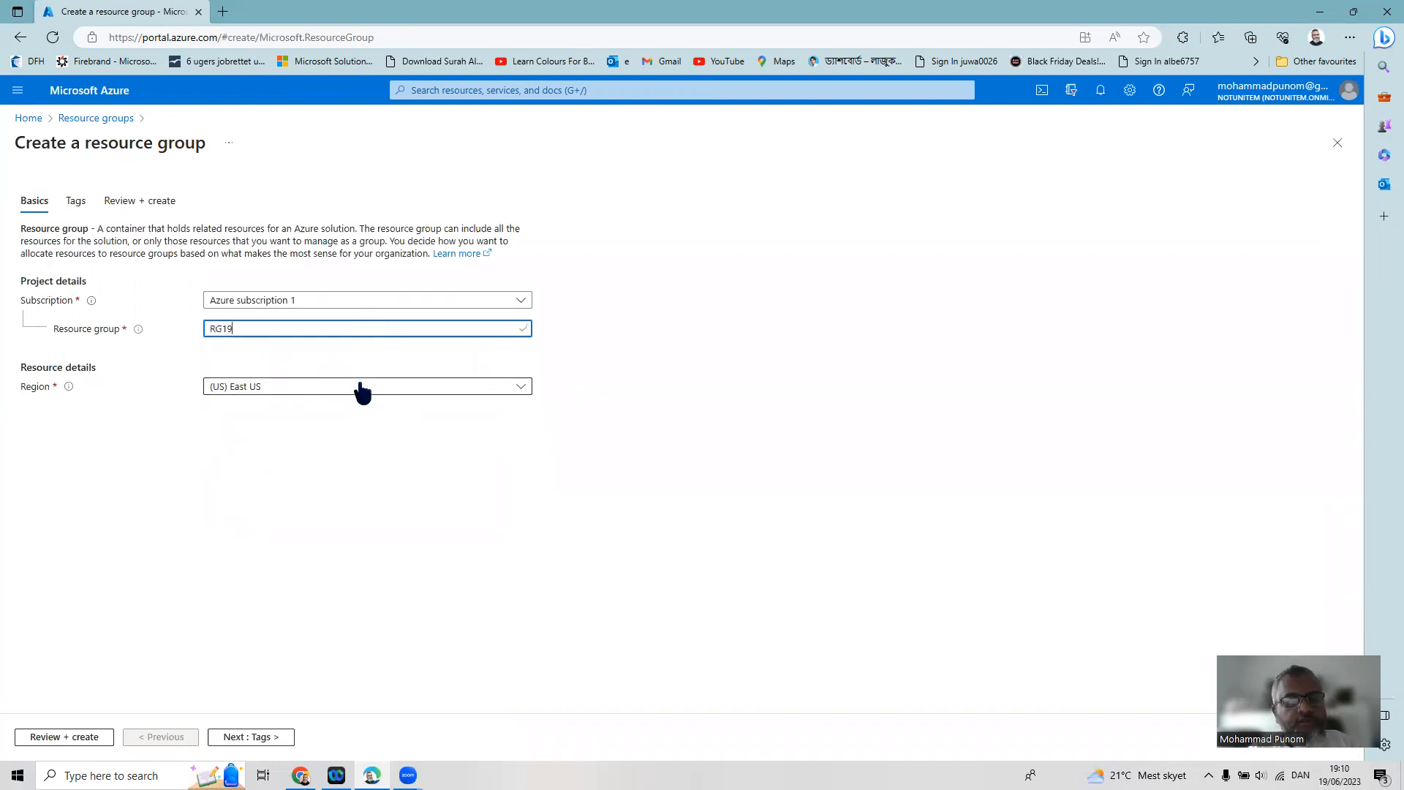
pyautogui.click(361, 386)
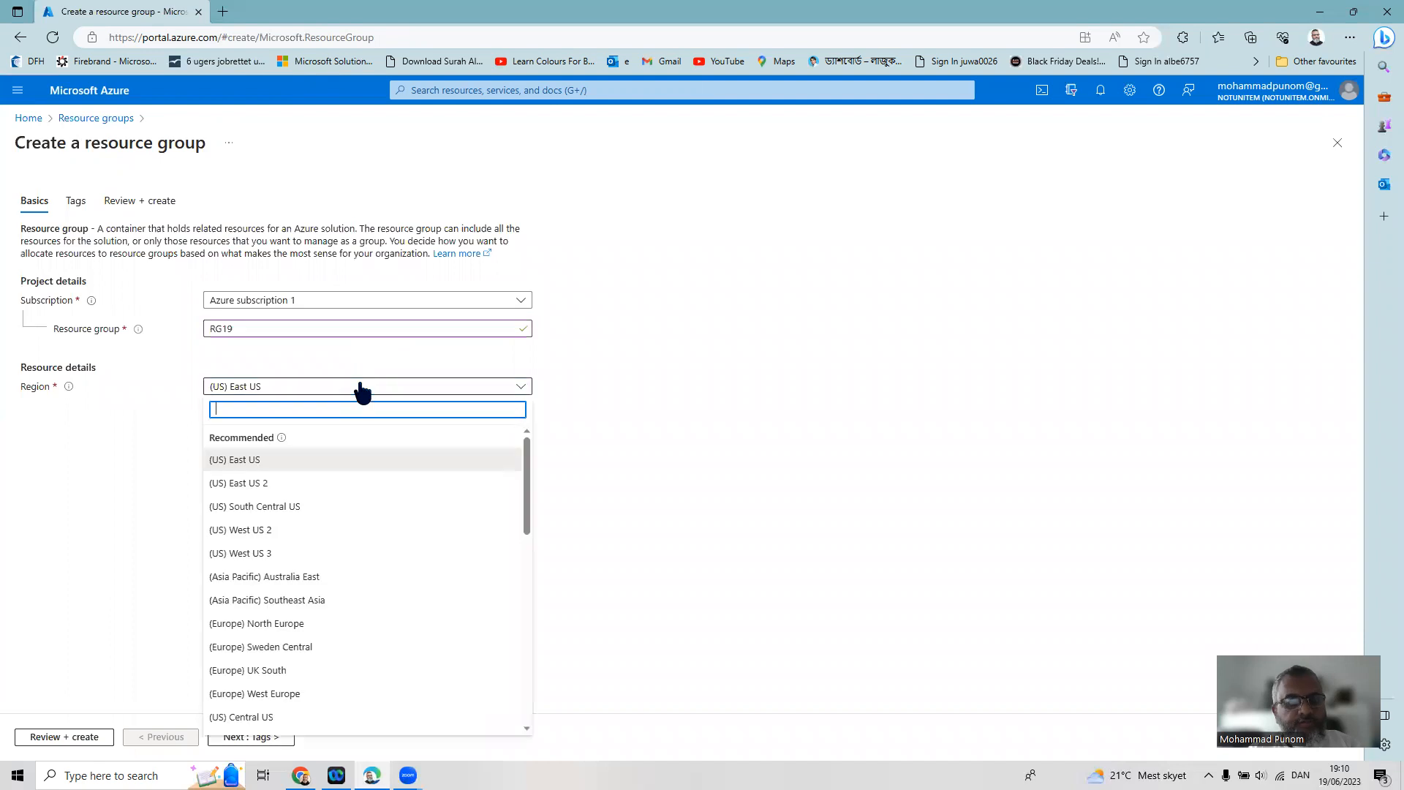
pyautogui.click(333, 649)
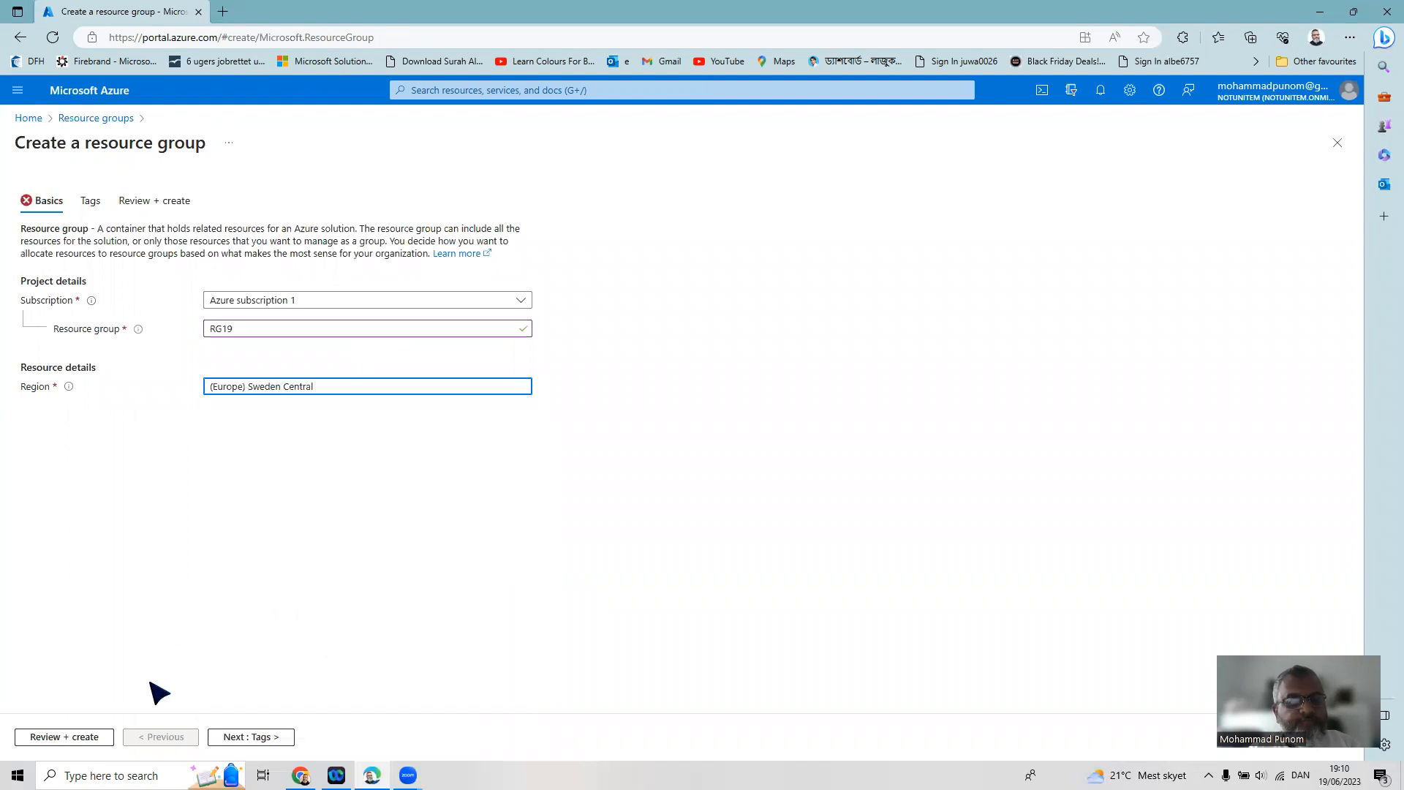
pyautogui.click(93, 737)
pyautogui.click(44, 737)
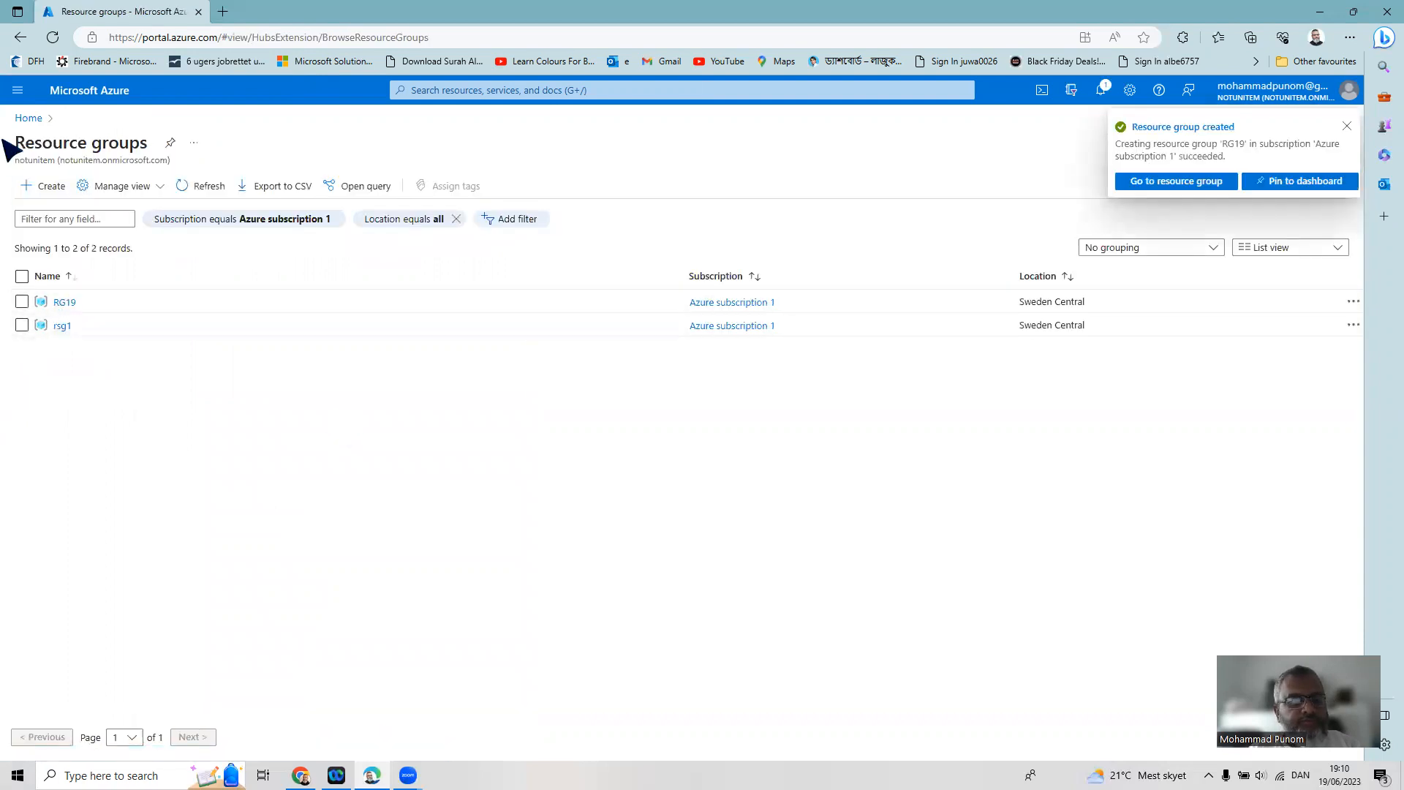
# Start a new virtual network in resource group RG19 and name it Vnet19
pyautogui.click(29, 118)
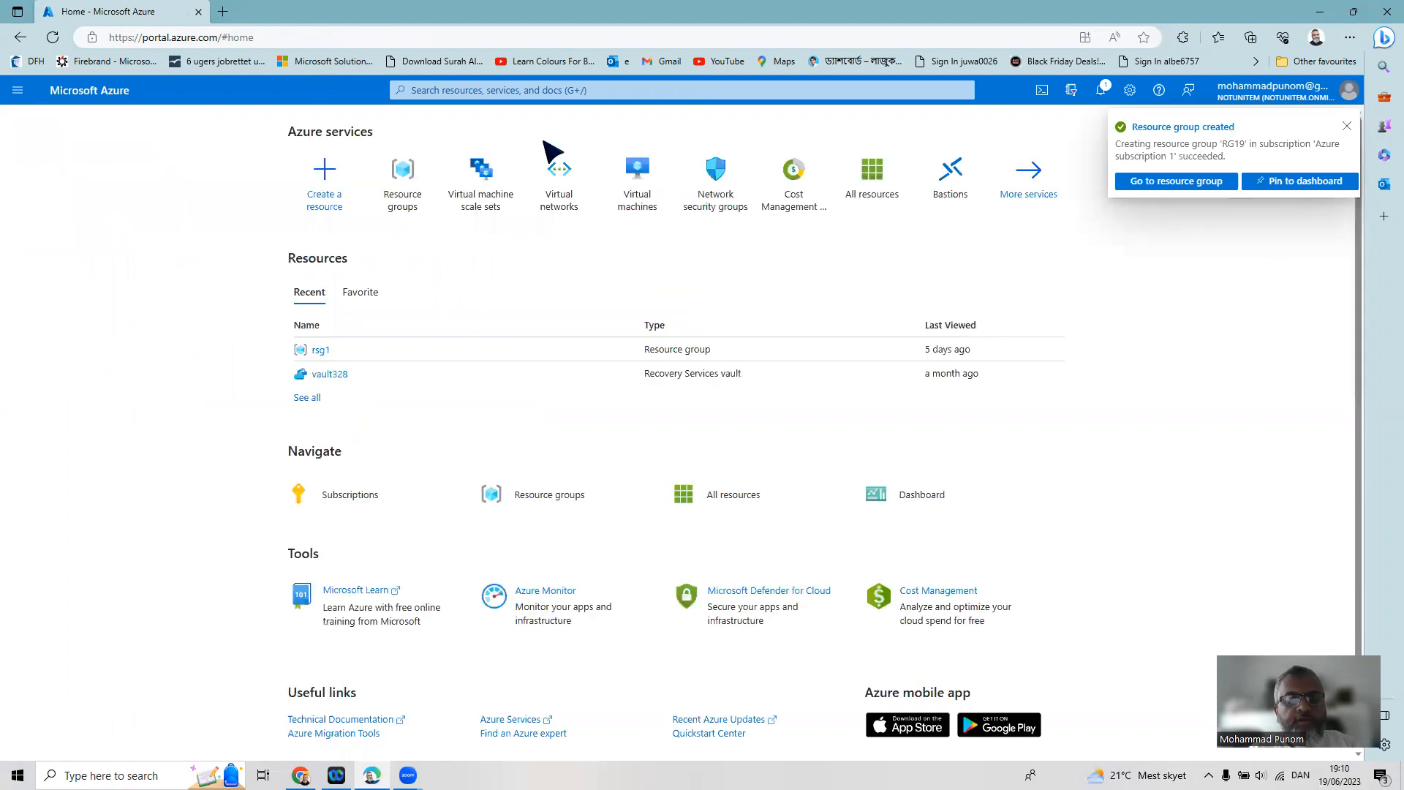
pyautogui.moveTo(740, 204)
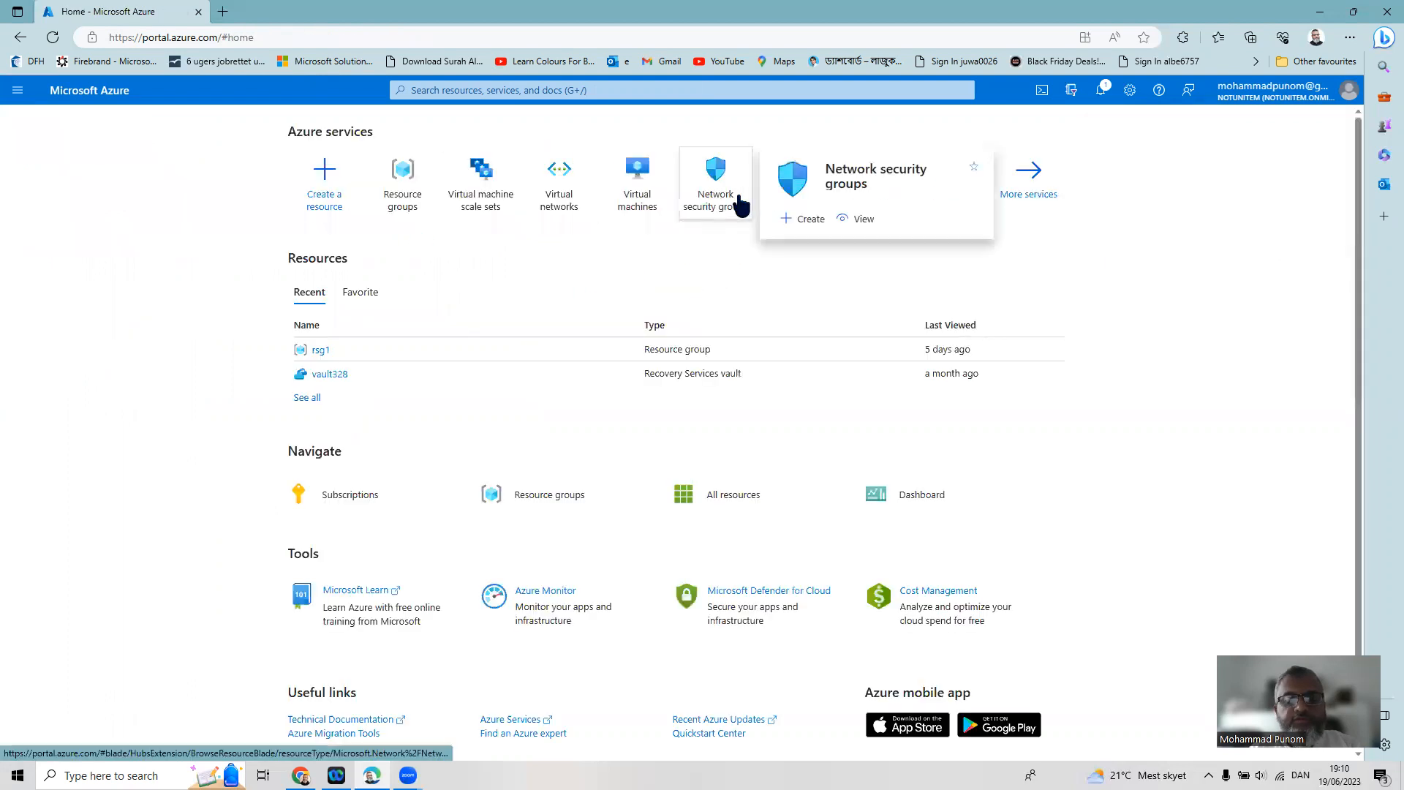
pyautogui.click(1033, 183)
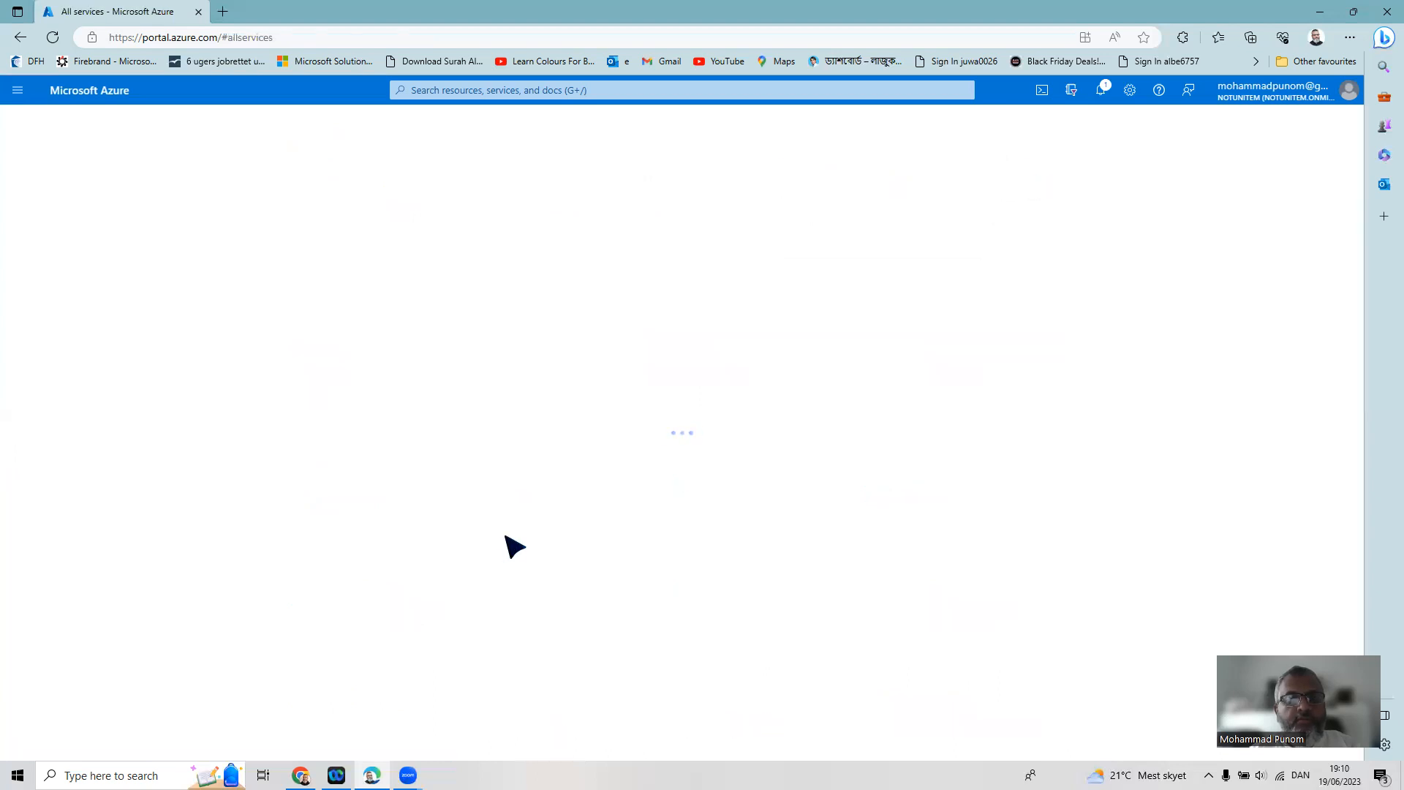
pyautogui.click(558, 89)
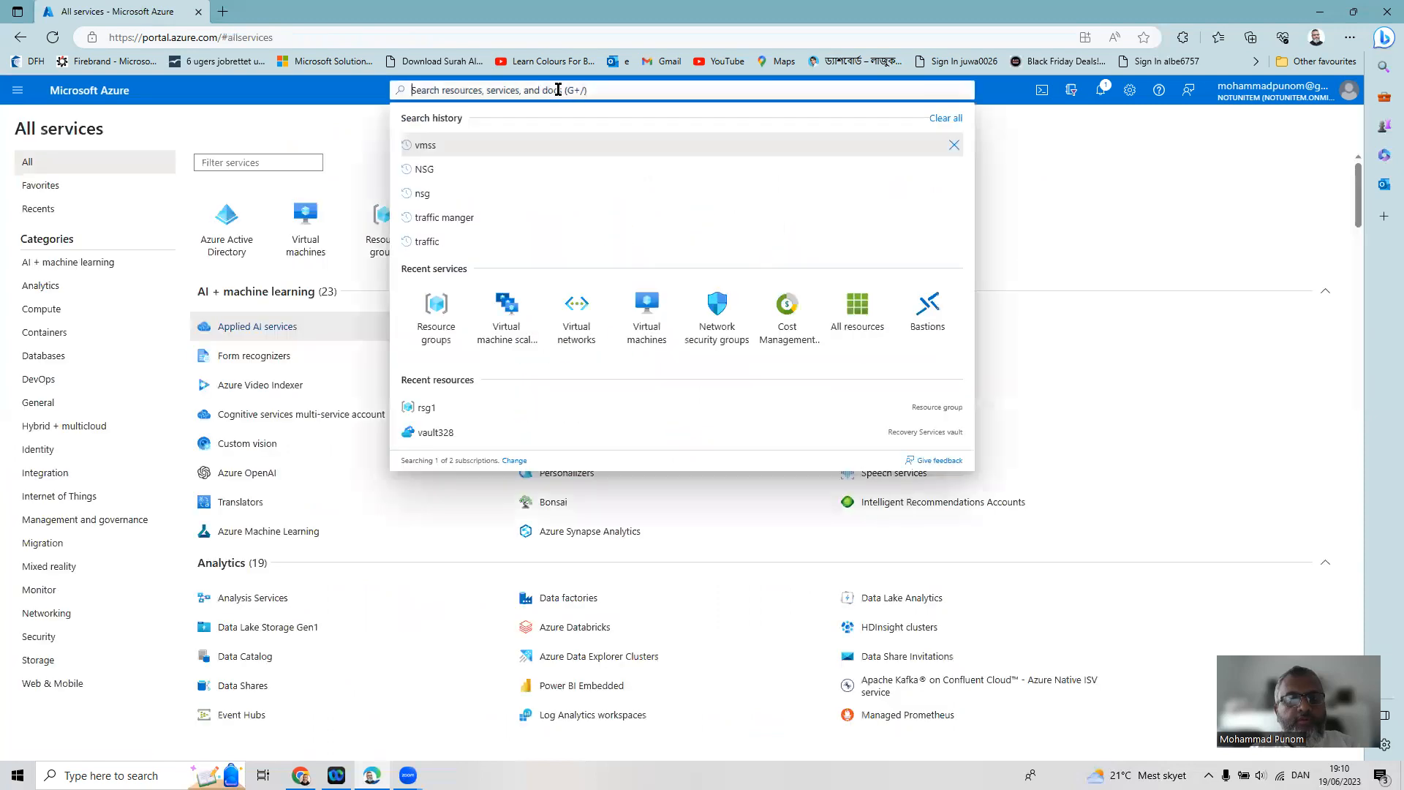
pyautogui.click(575, 315)
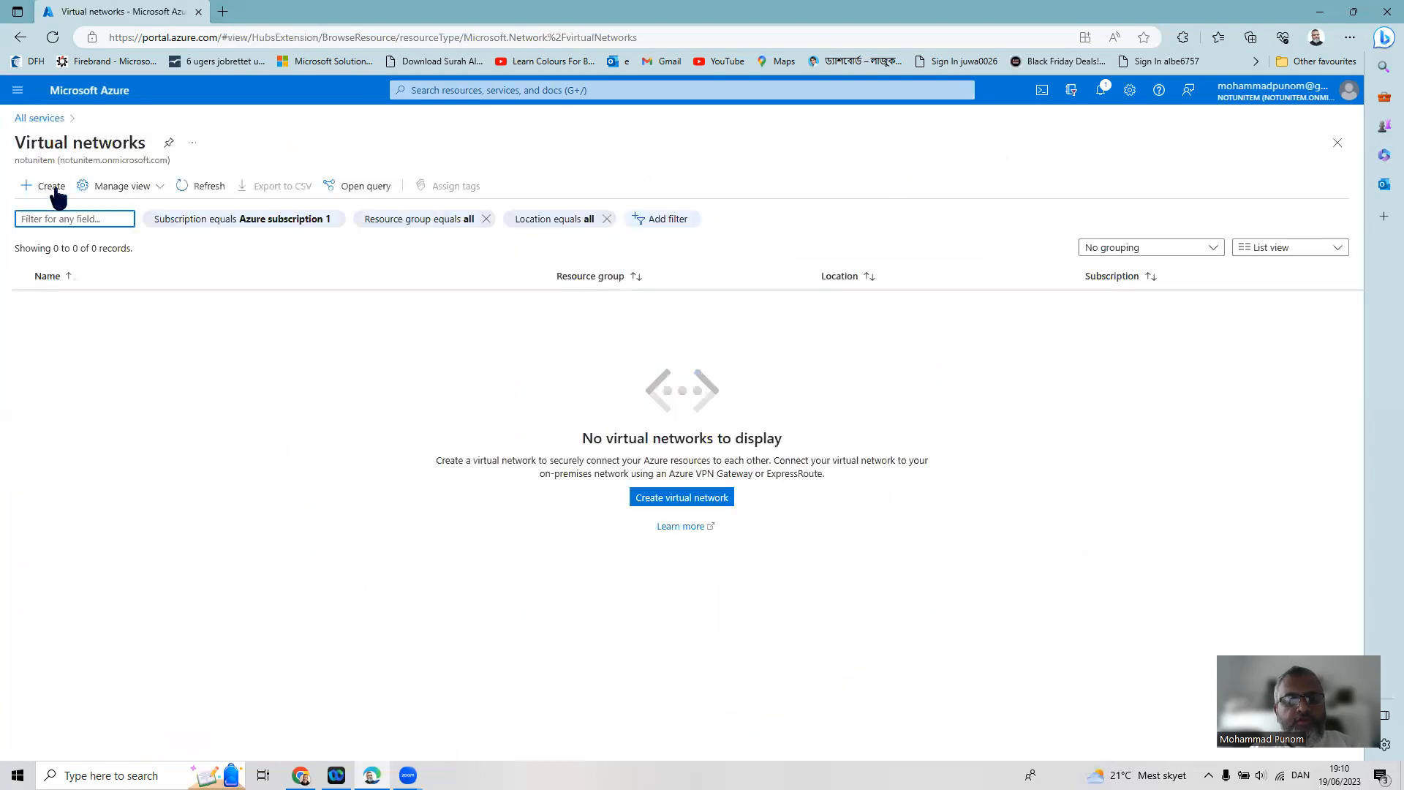
pyautogui.click(699, 502)
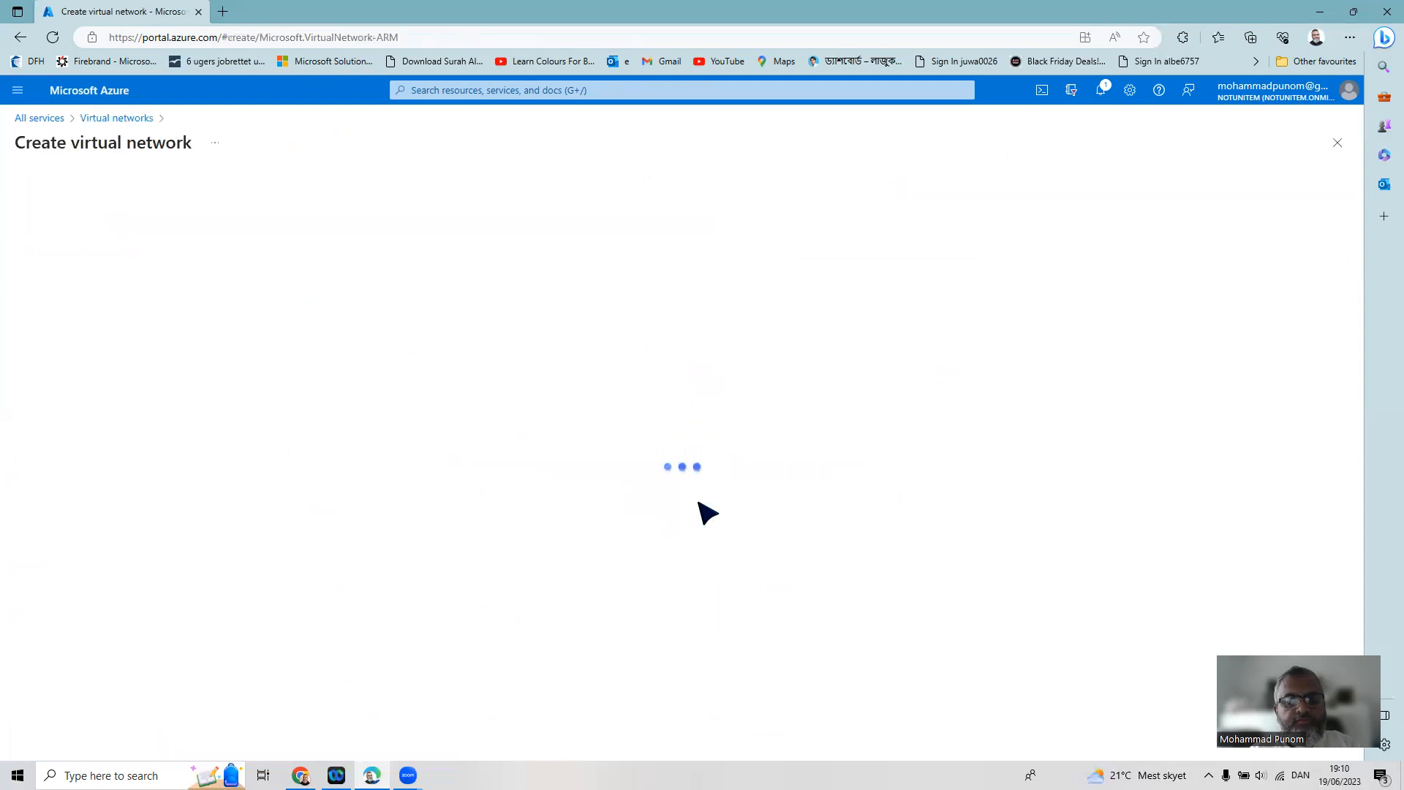
pyautogui.click(437, 350)
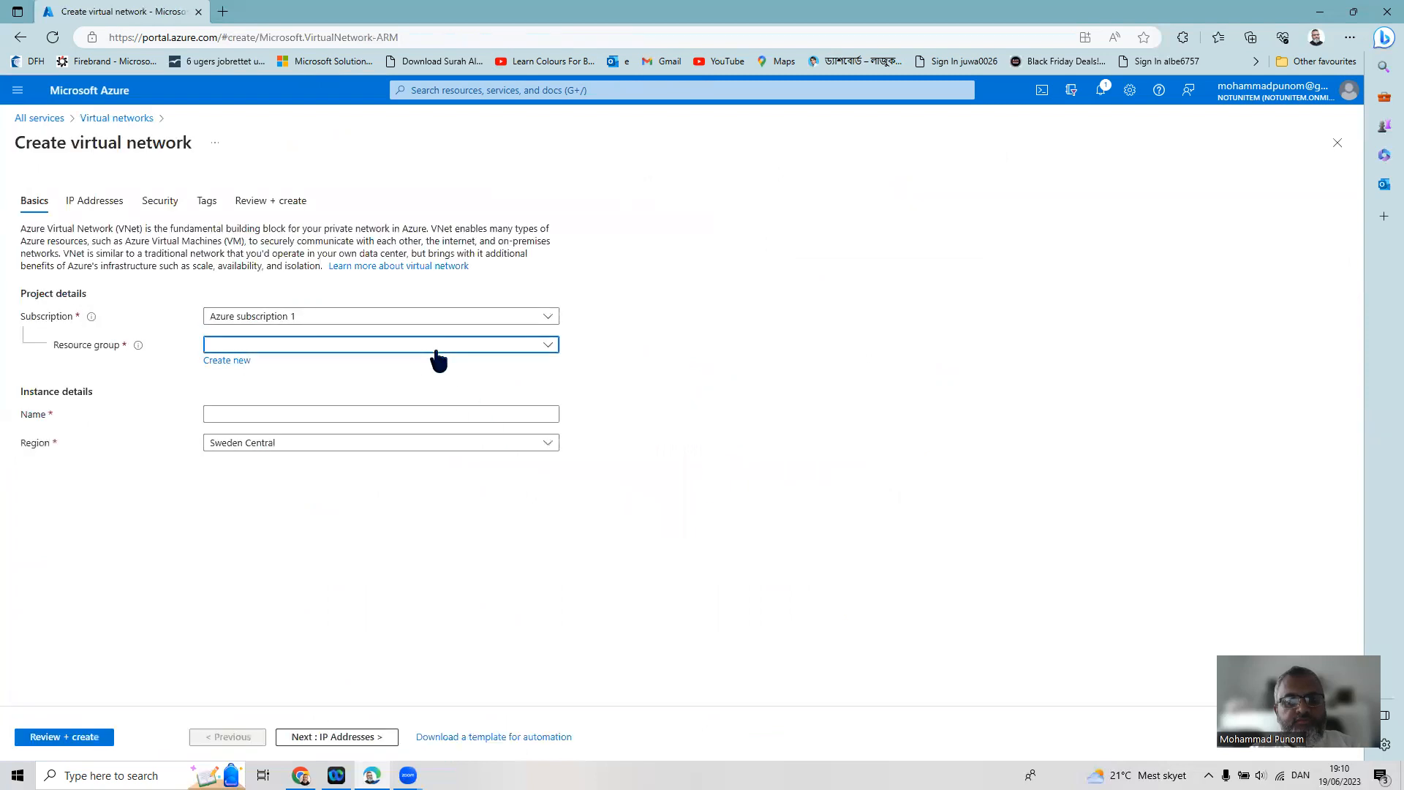
pyautogui.click(296, 399)
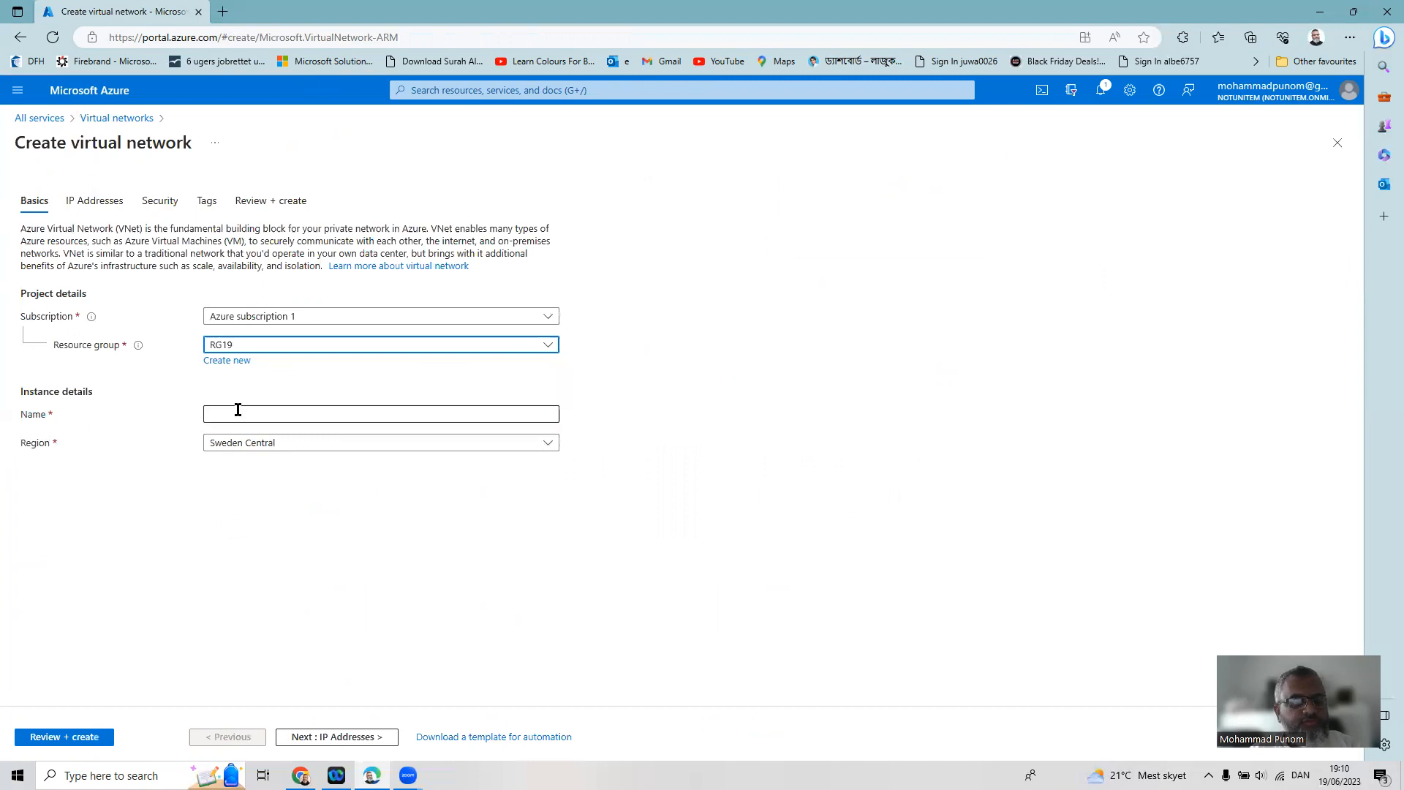
pyautogui.click(284, 413)
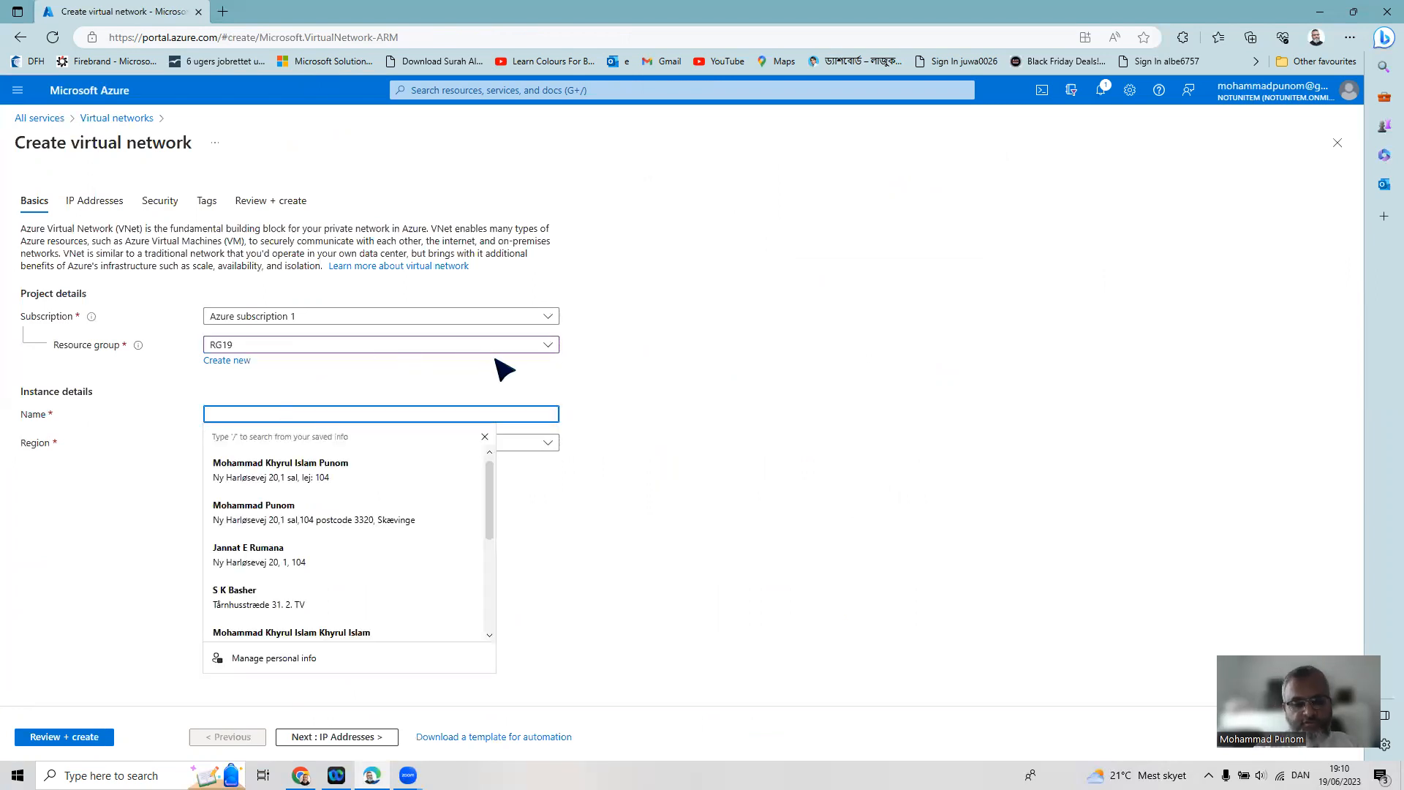
pyautogui.write('Vn')
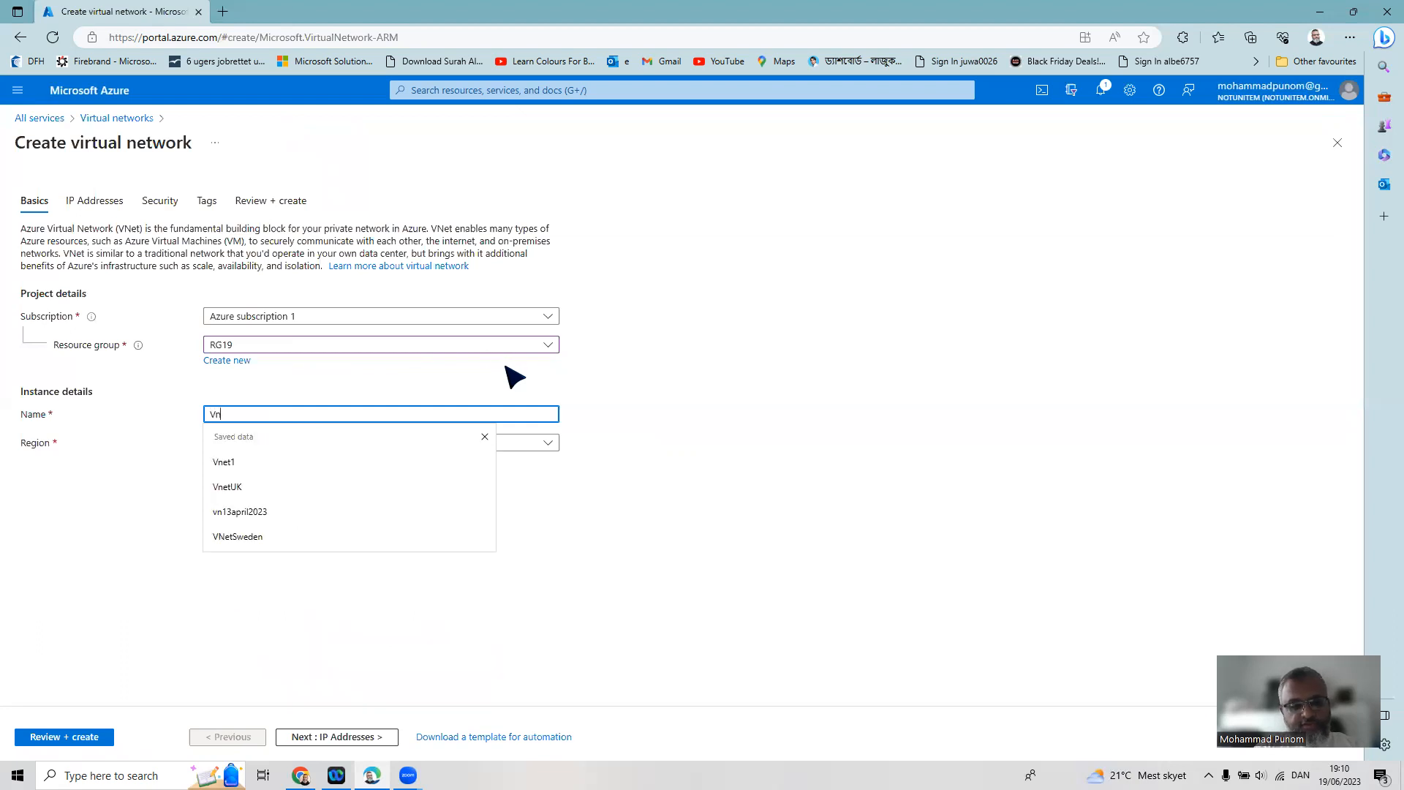
pyautogui.write('et19')
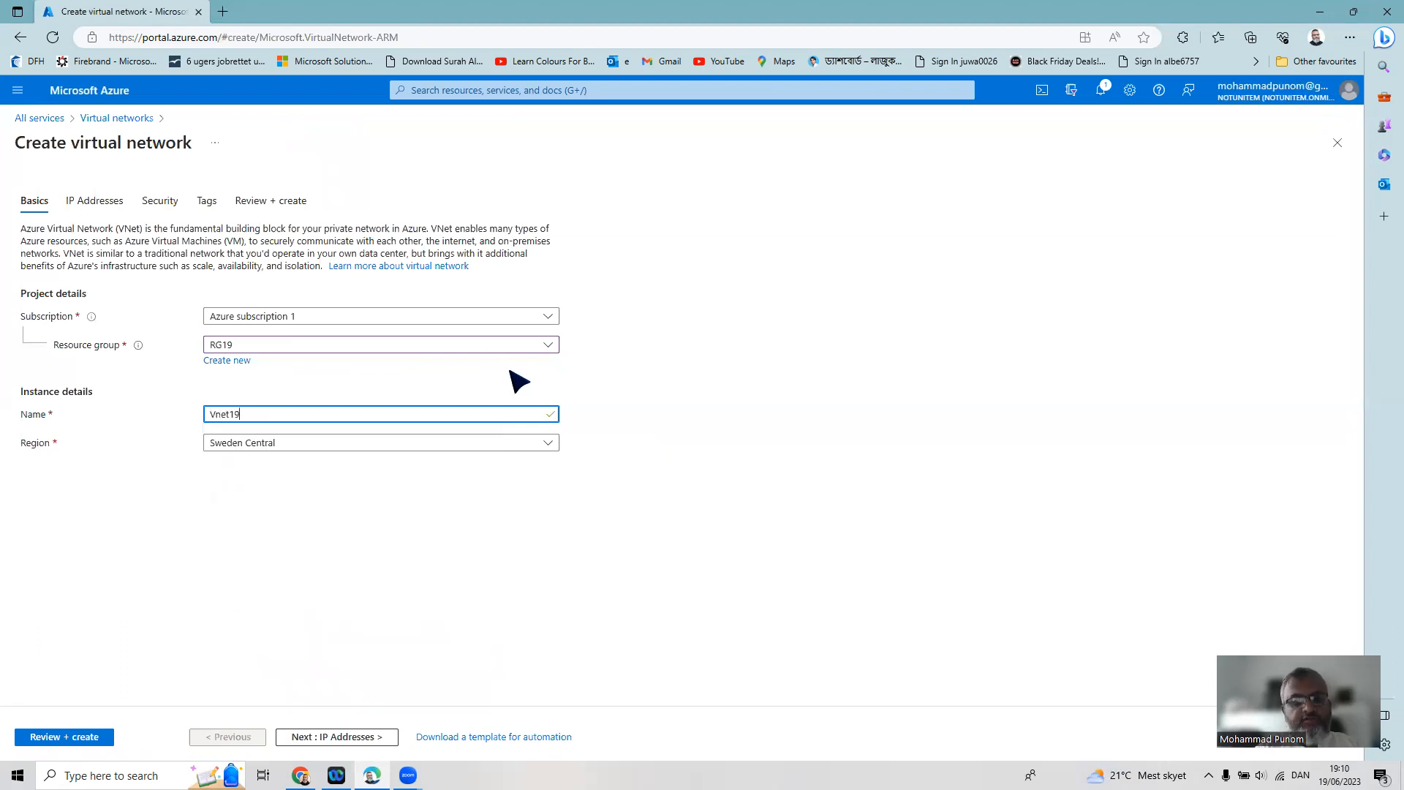
# Remove the default subnet from the new virtual network's IP address configuration
pyautogui.click(310, 737)
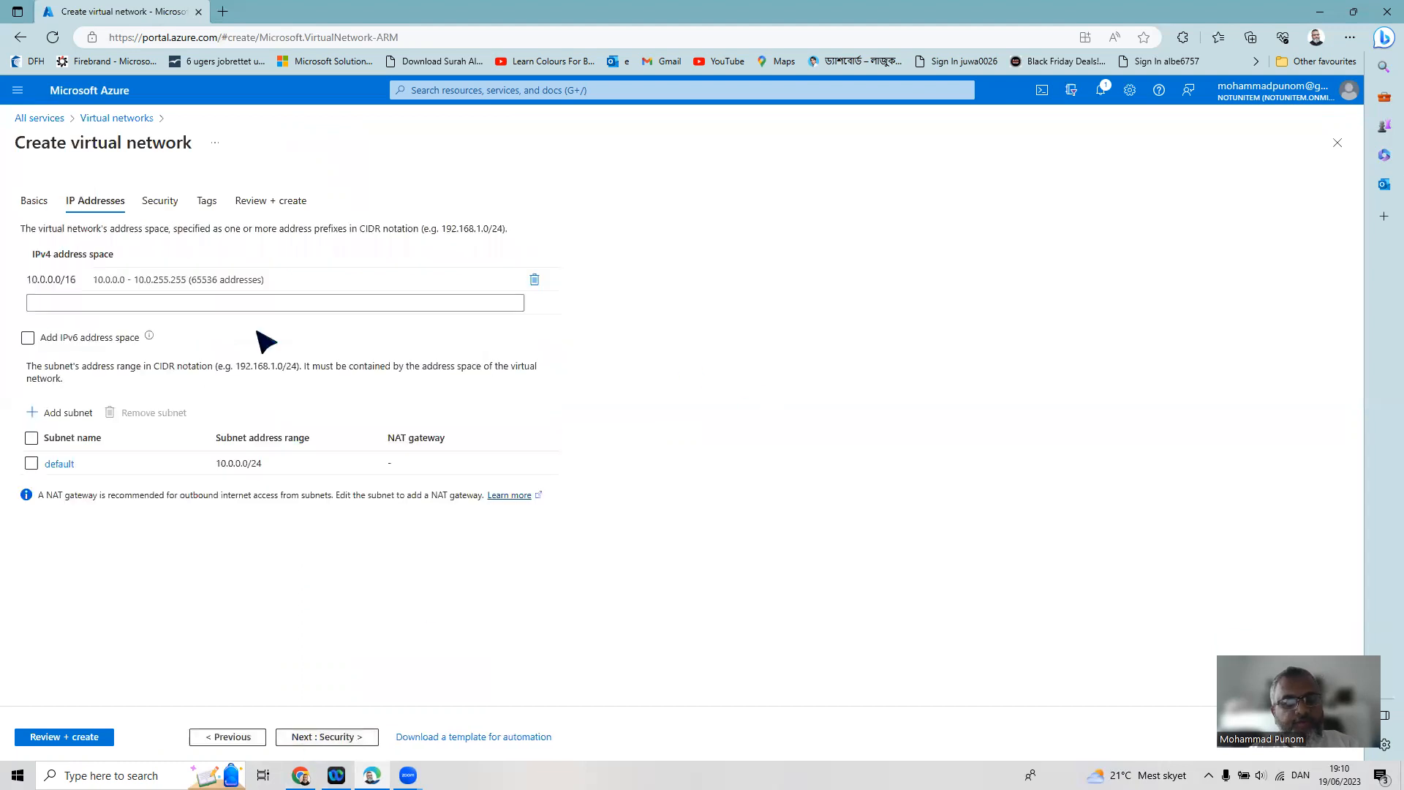
pyautogui.click(45, 282)
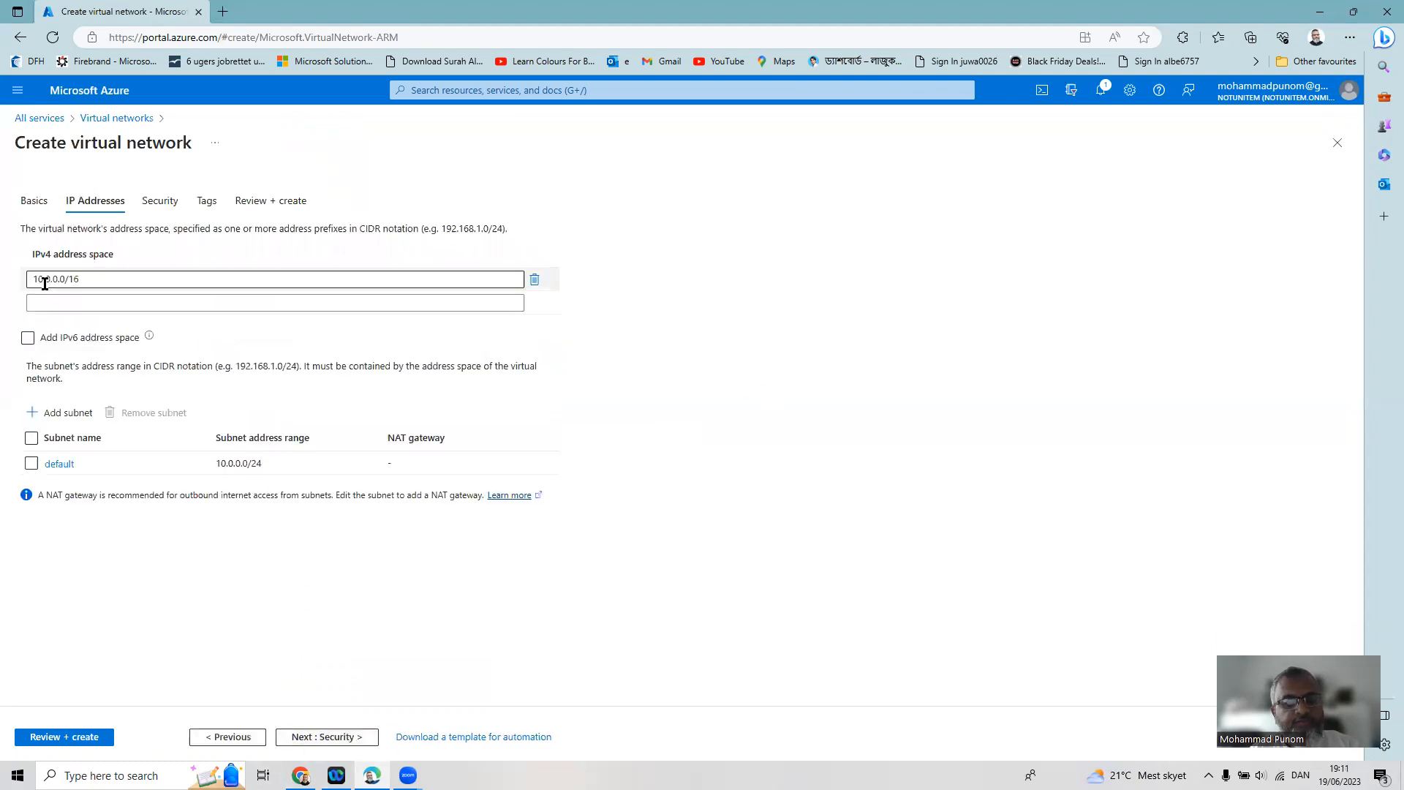
pyautogui.click(845, 307)
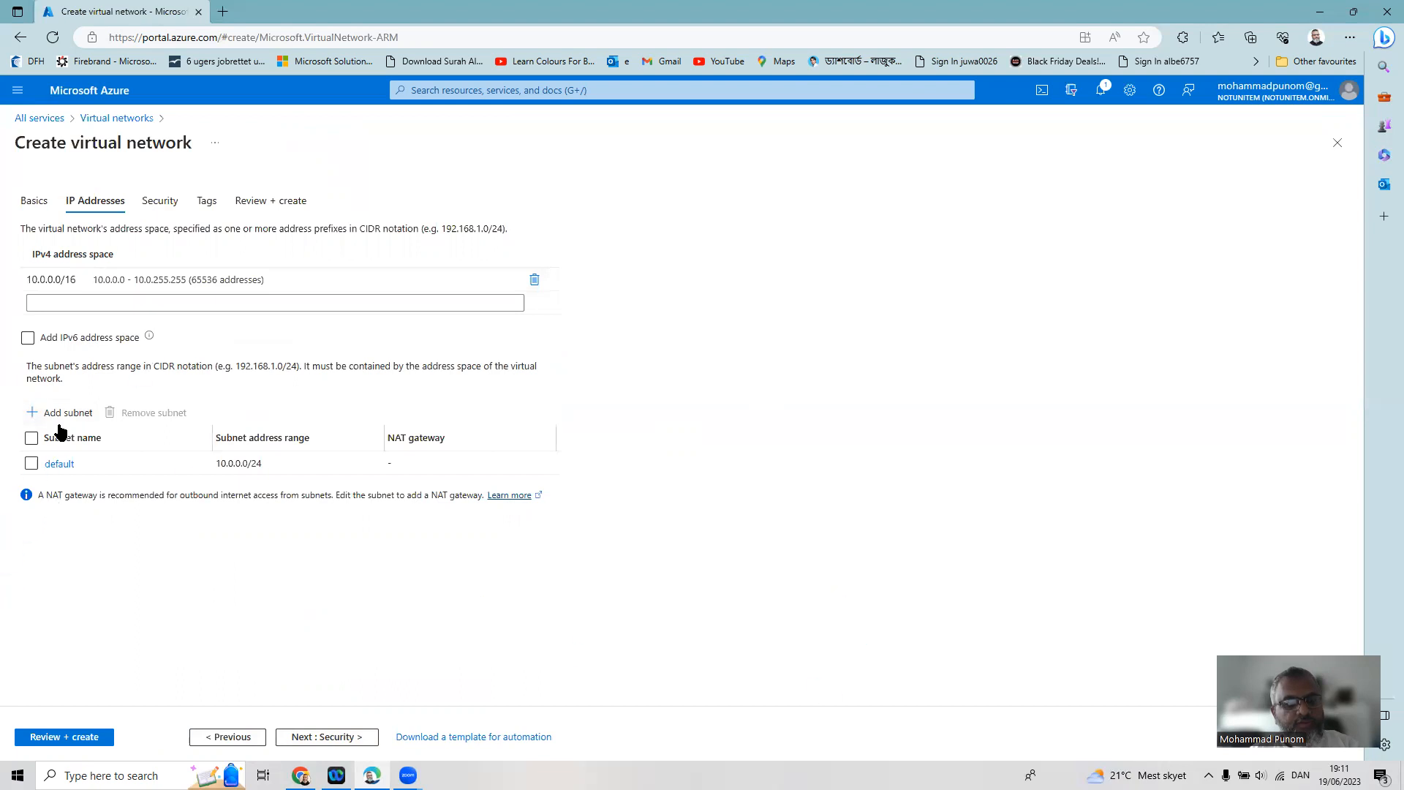
pyautogui.click(30, 462)
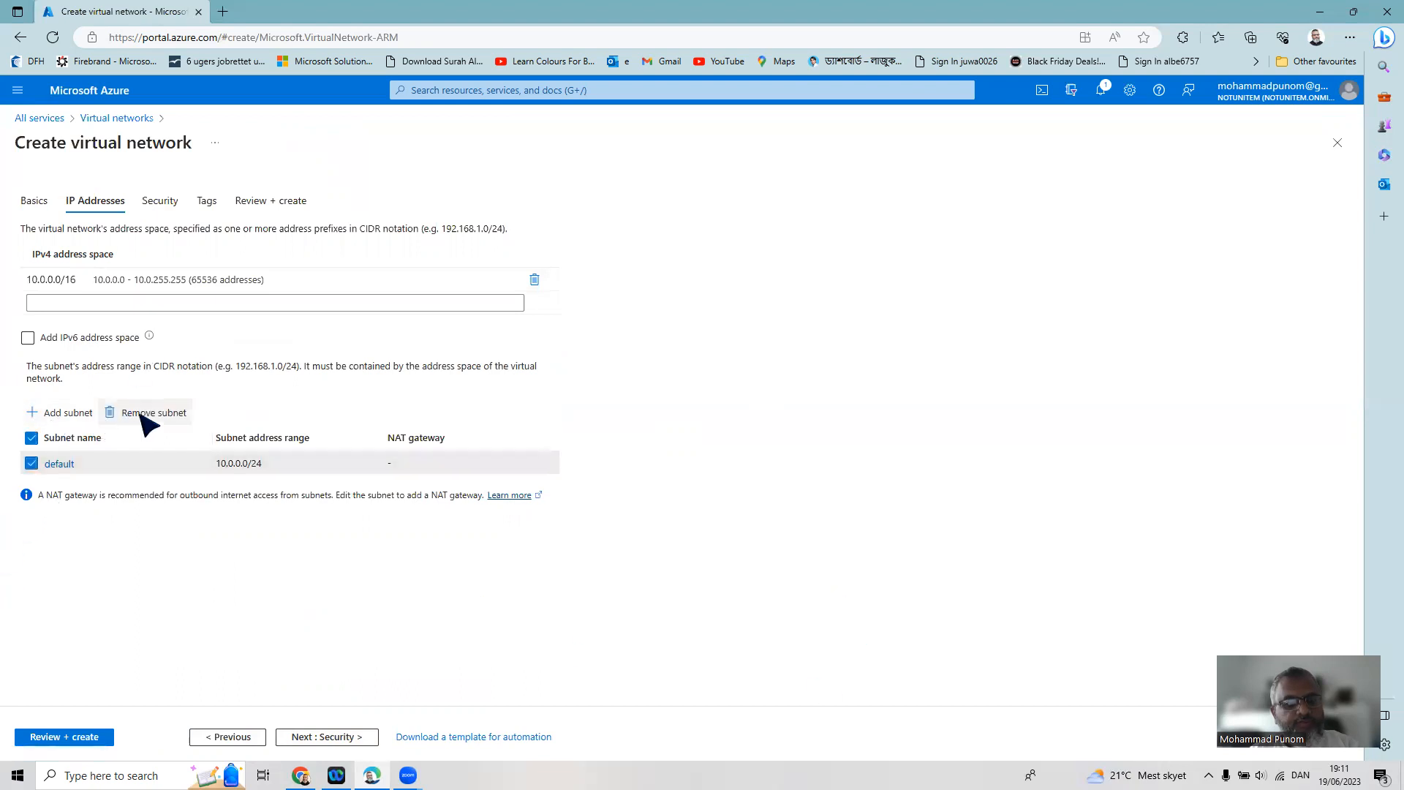
pyautogui.click(144, 414)
# Add a subnet named Subnet1 with the address range 10.0.1.0/24 to the virtual network
pyautogui.click(77, 417)
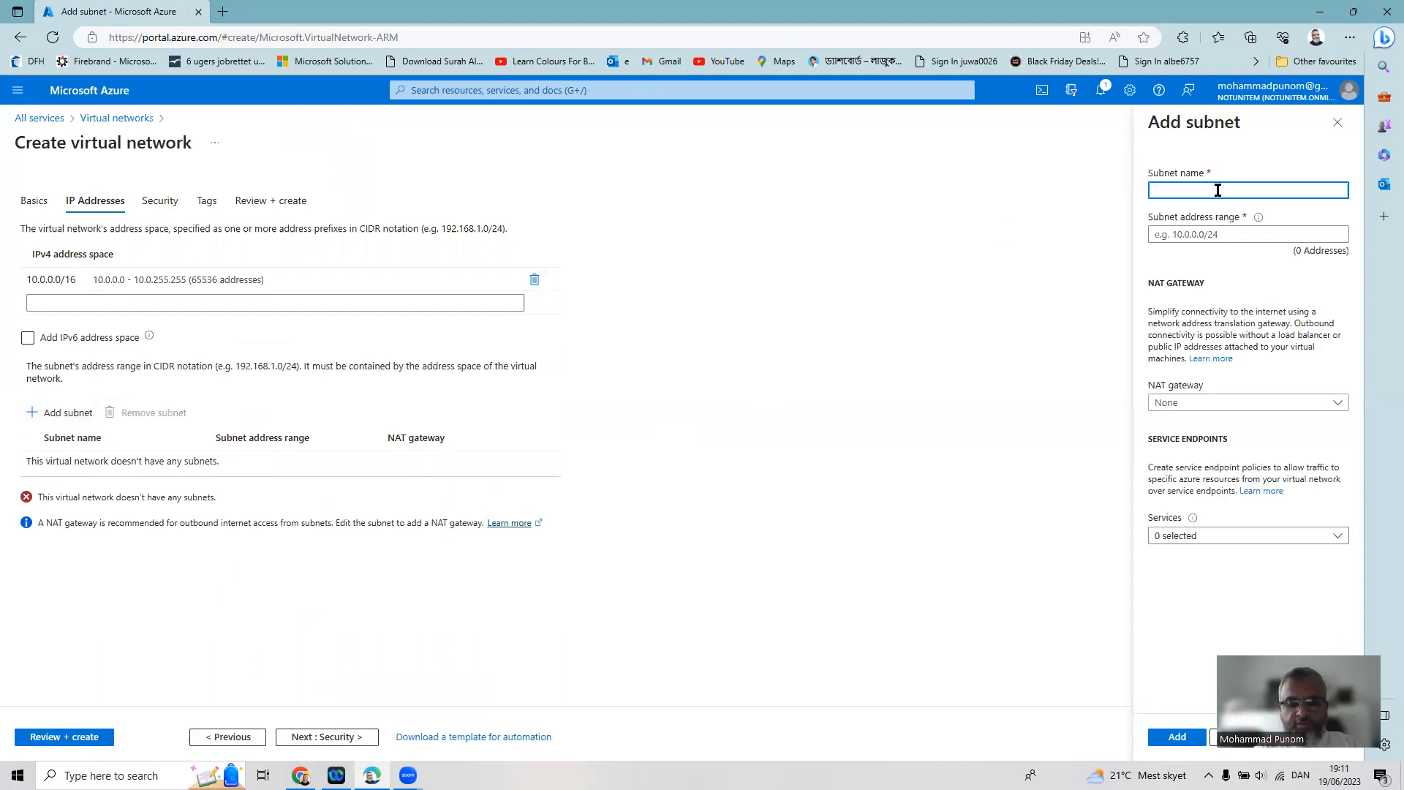
pyautogui.write('Subnet1')
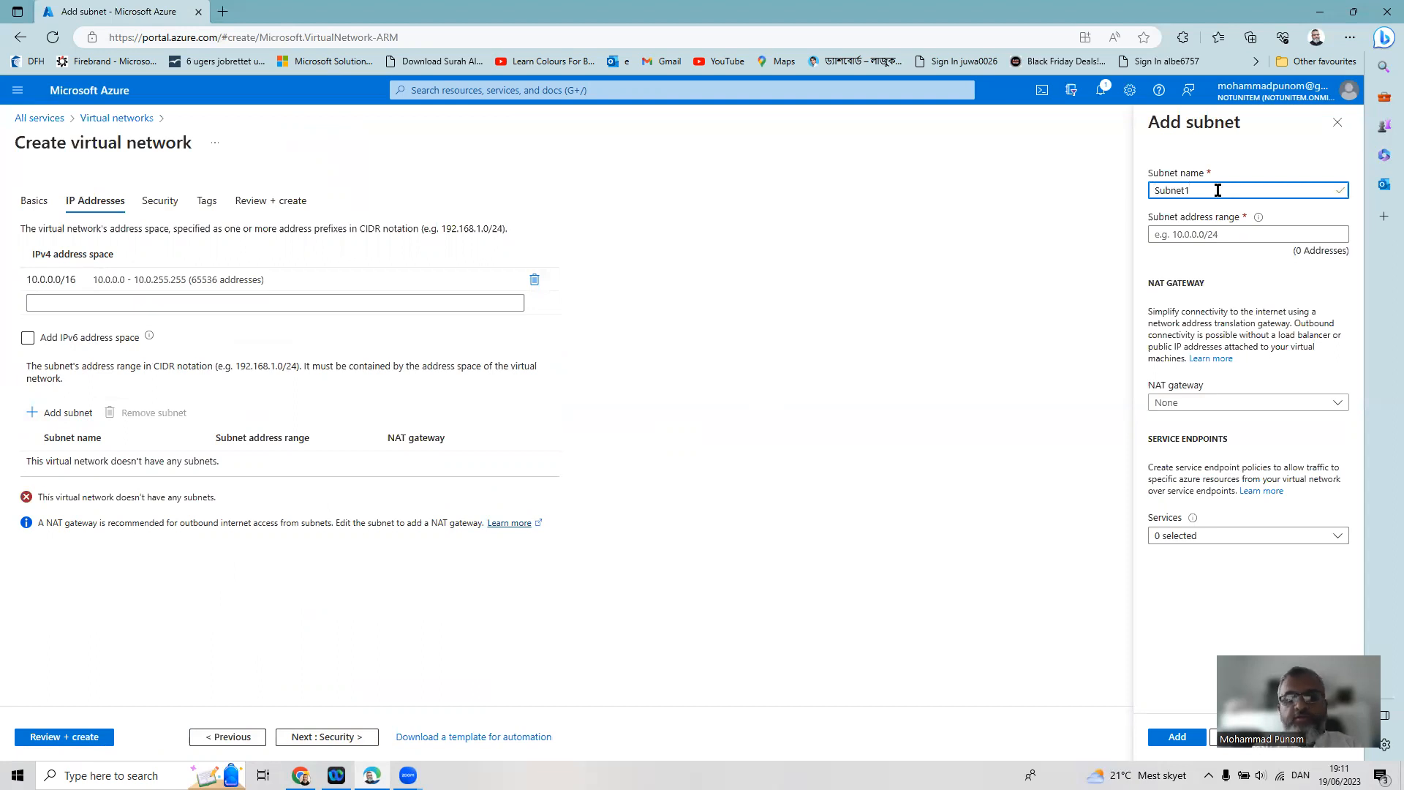
pyautogui.click(1269, 234)
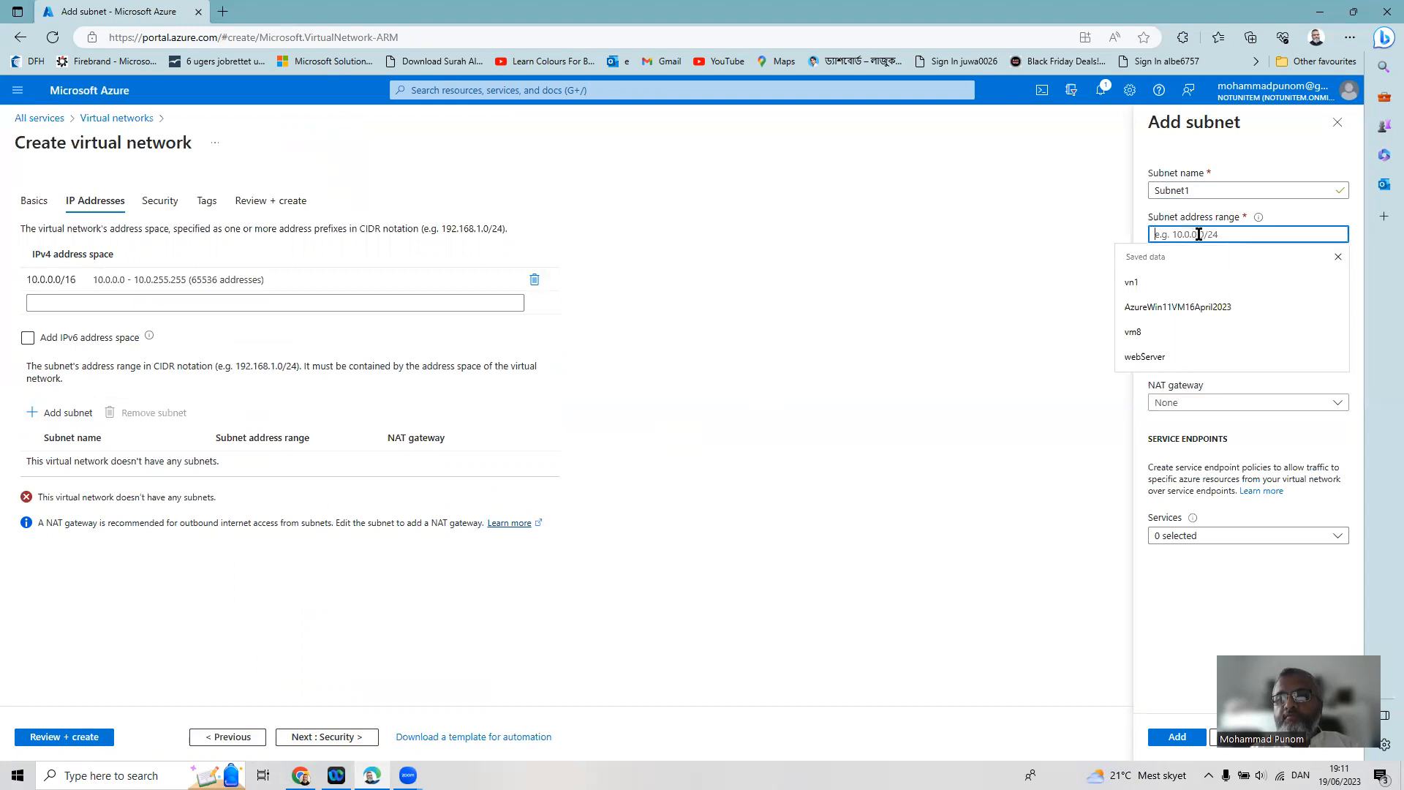
pyautogui.write('10.0.1.0')
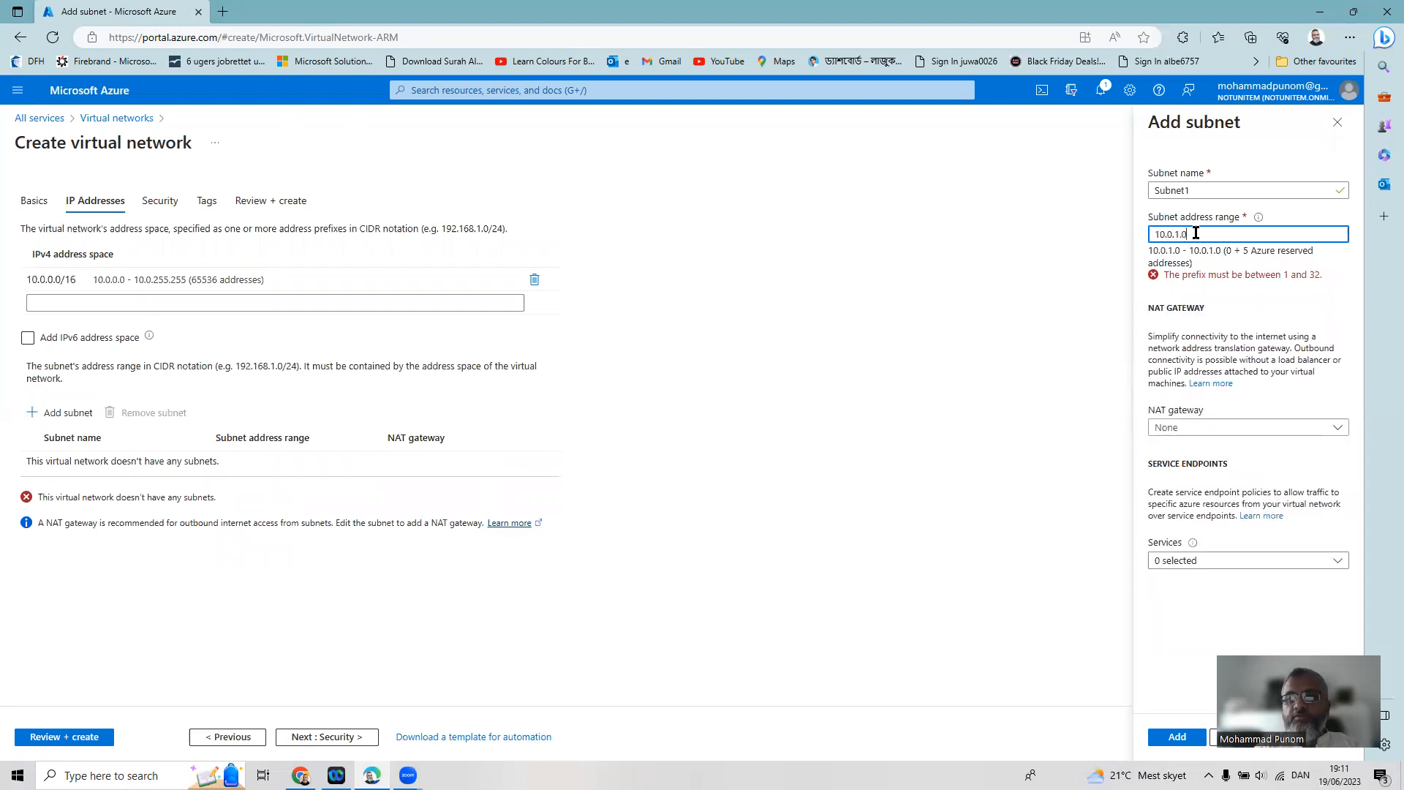
pyautogui.write('/24')
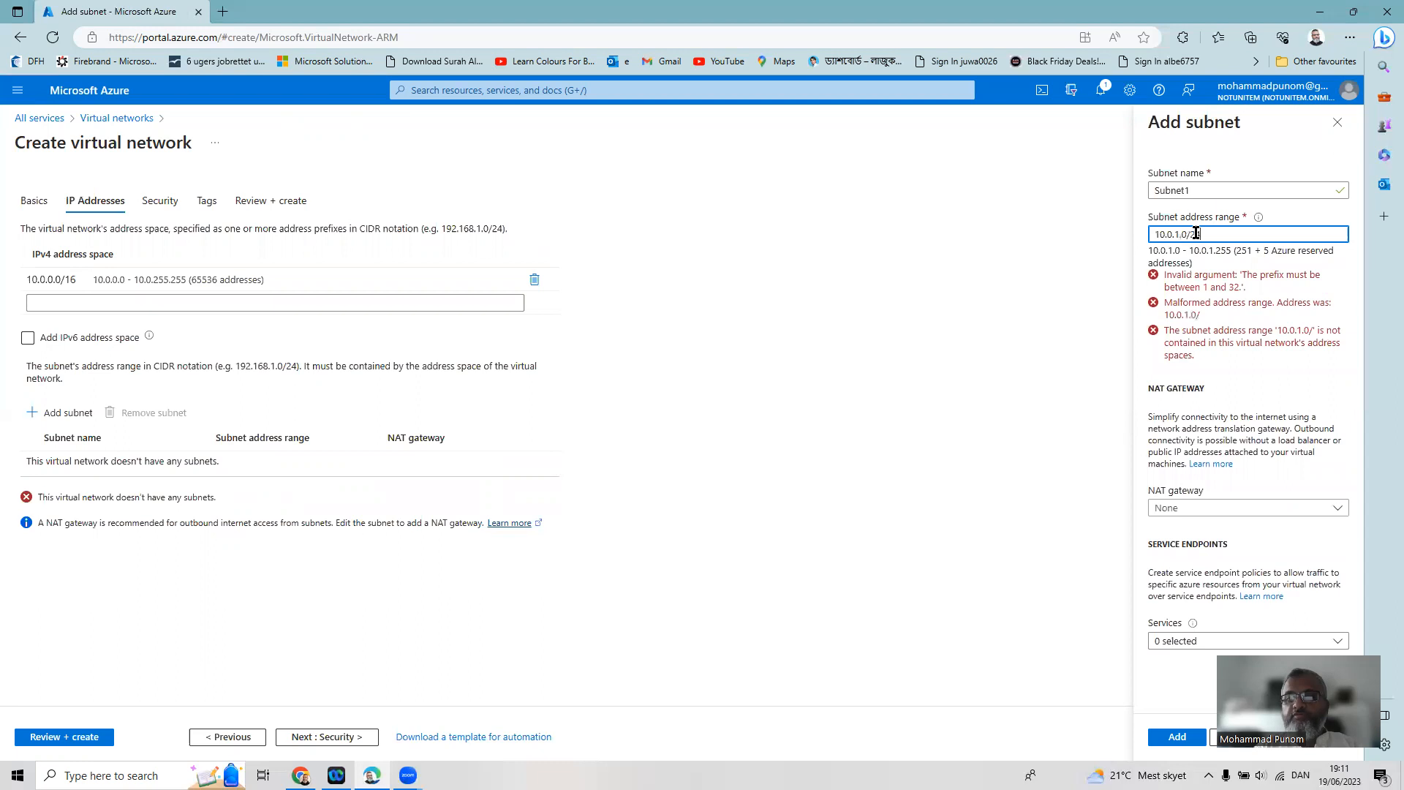
pyautogui.click(1158, 737)
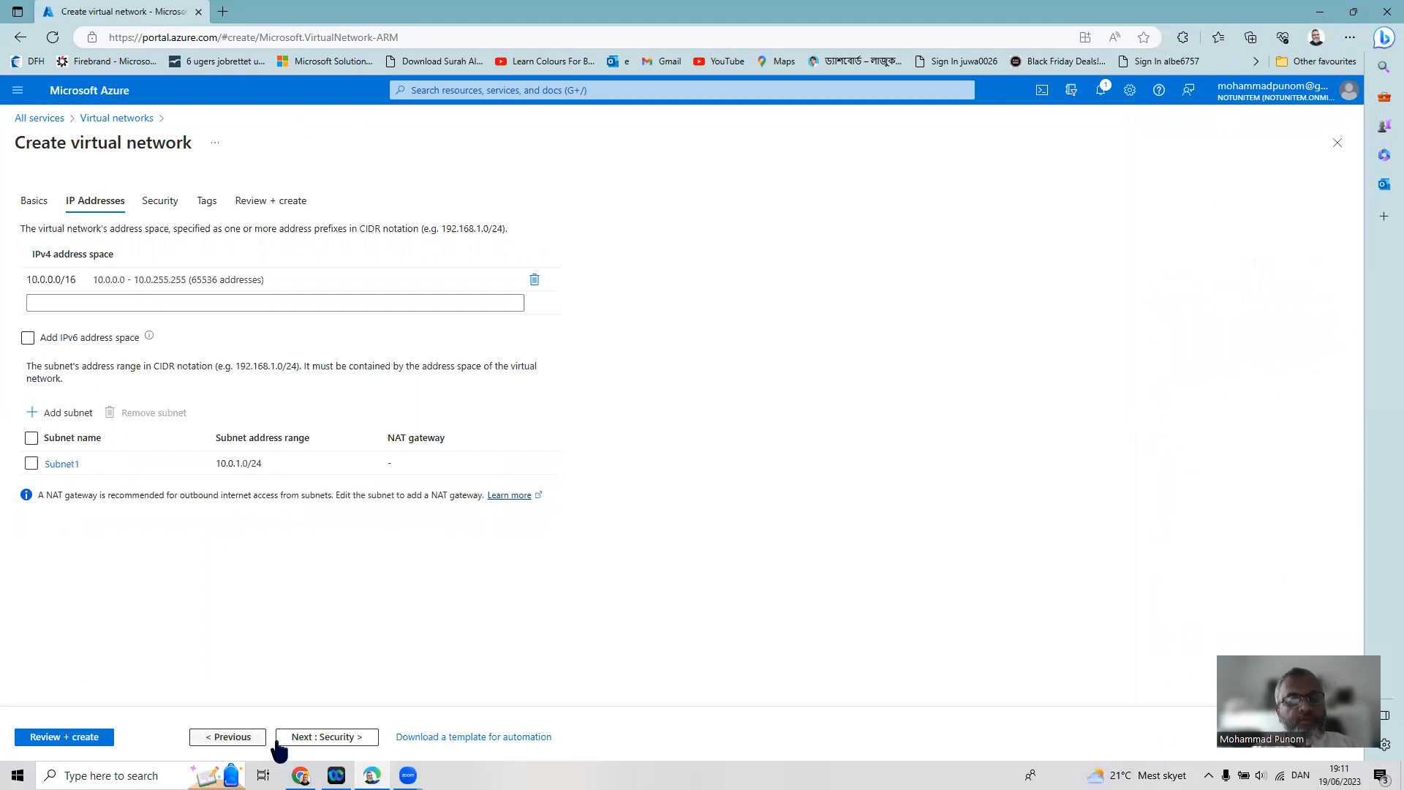
# Validate and deploy the virtual network, and open the overview of the deployed resource
pyautogui.click(41, 737)
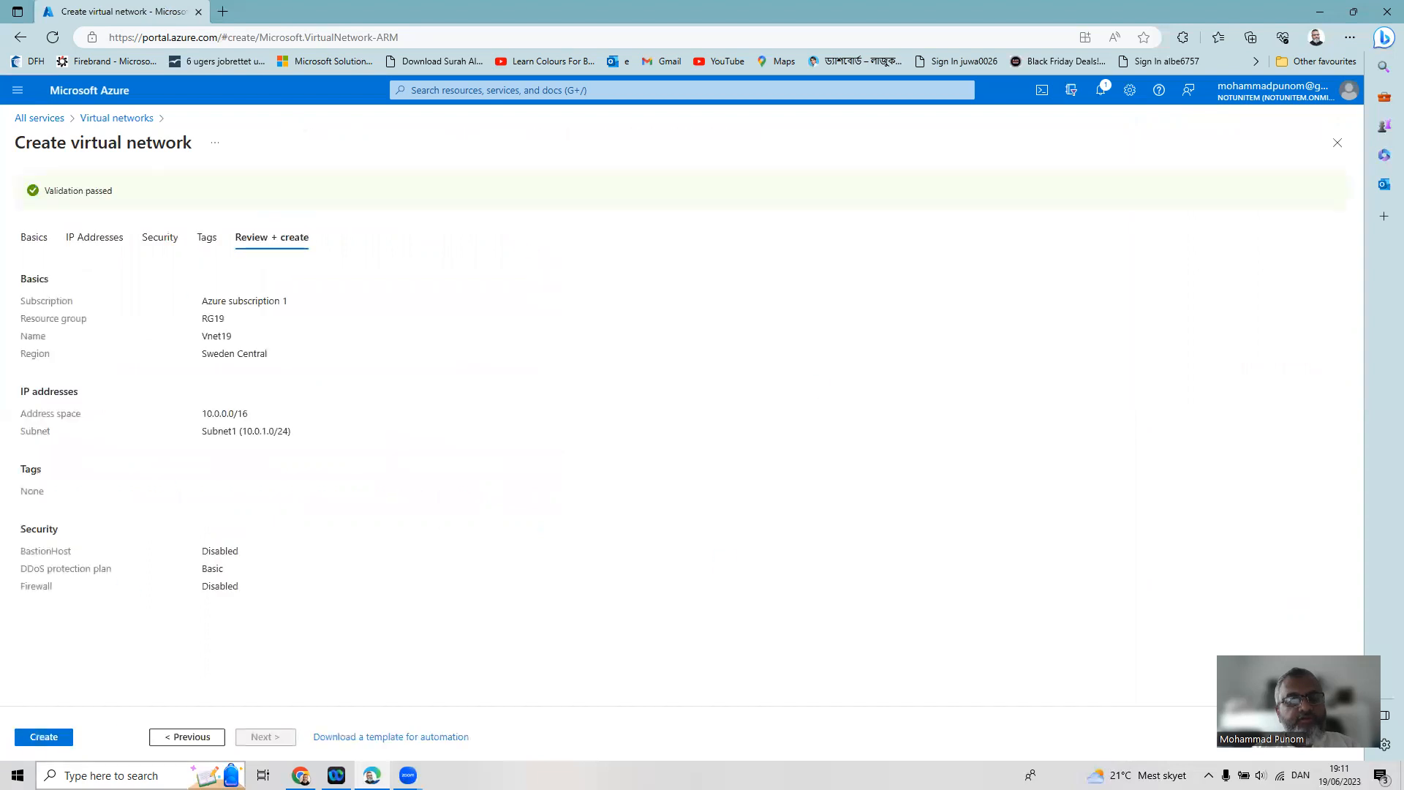
pyautogui.click(38, 739)
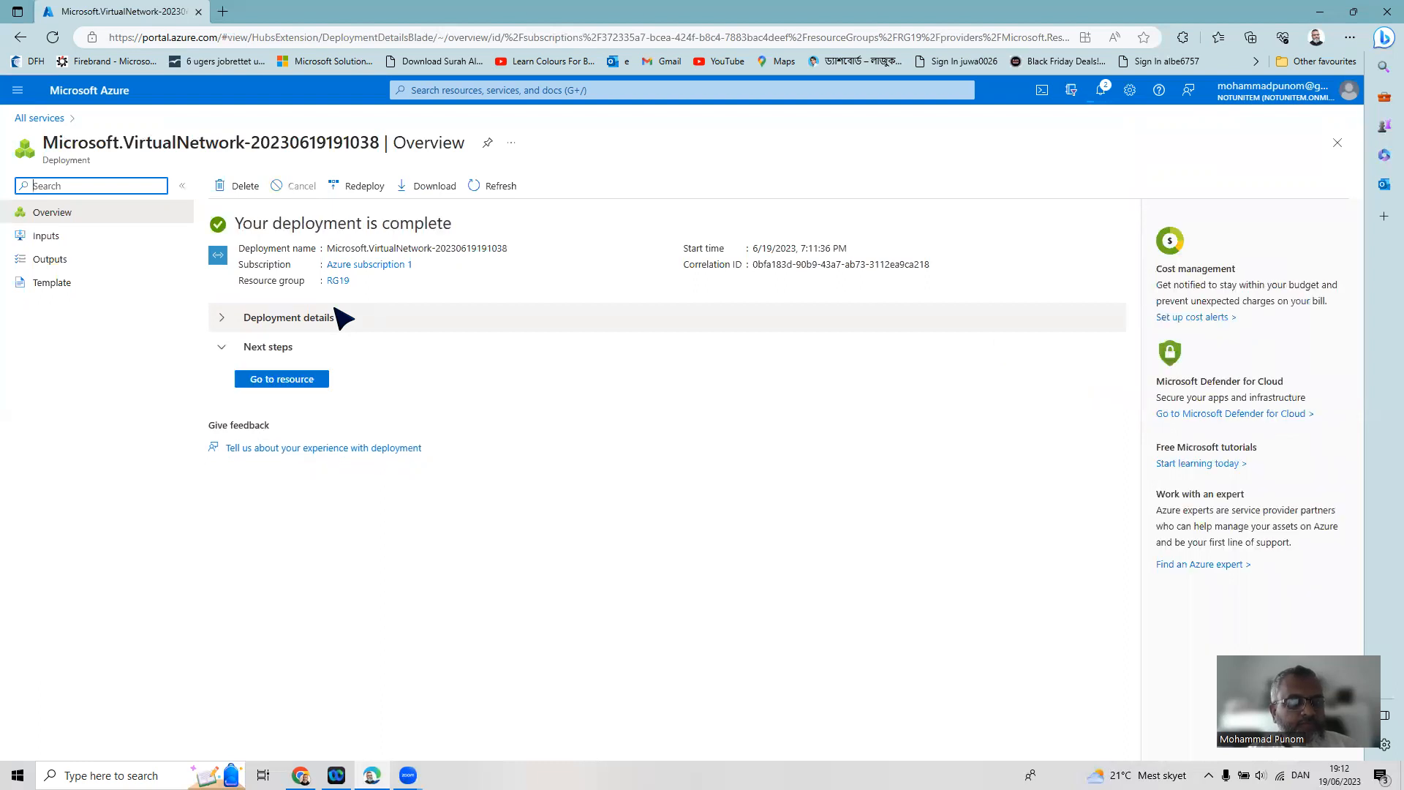
pyautogui.click(276, 378)
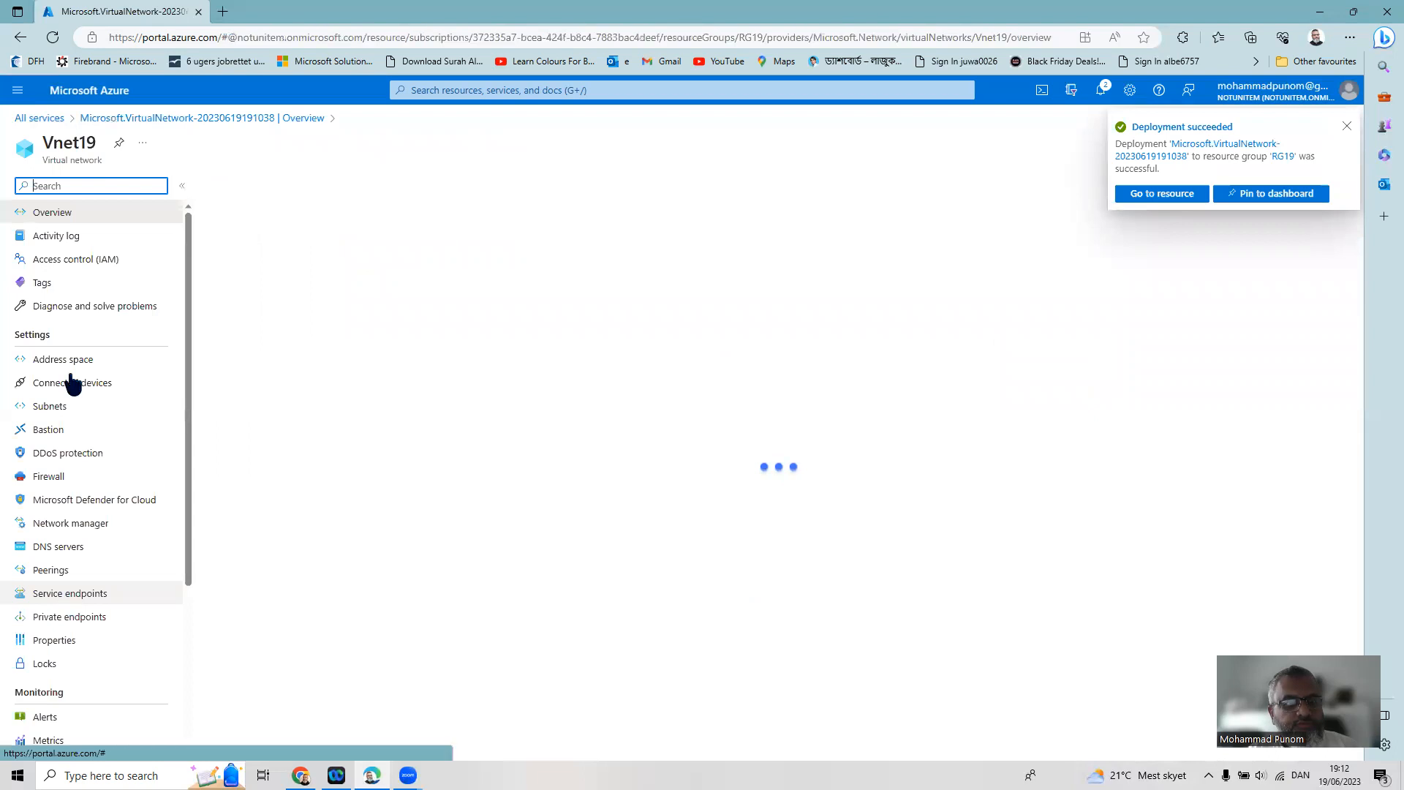
pyautogui.click(85, 217)
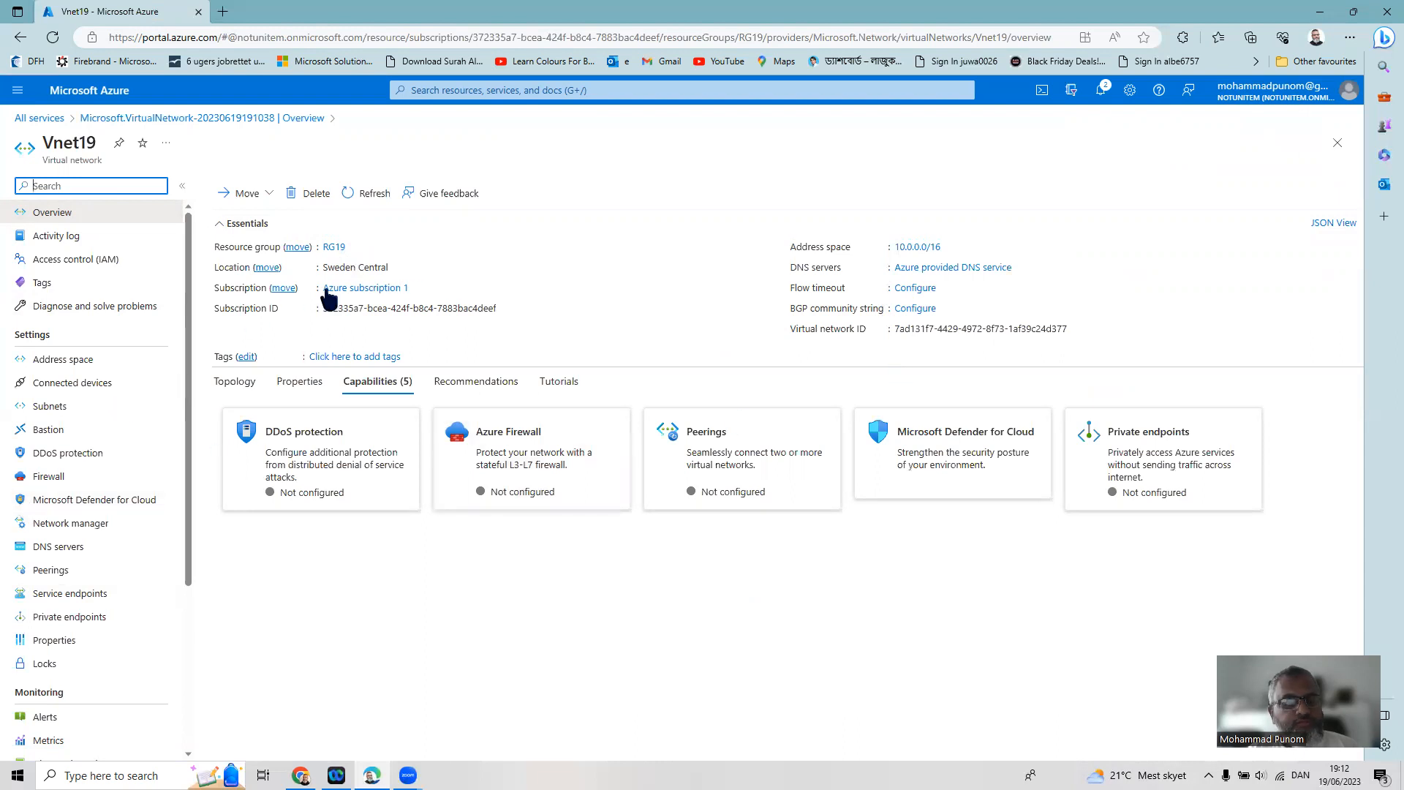
# Examine the settings of Subnet1 in Vnet19, and return to the portal home page
pyautogui.click(51, 406)
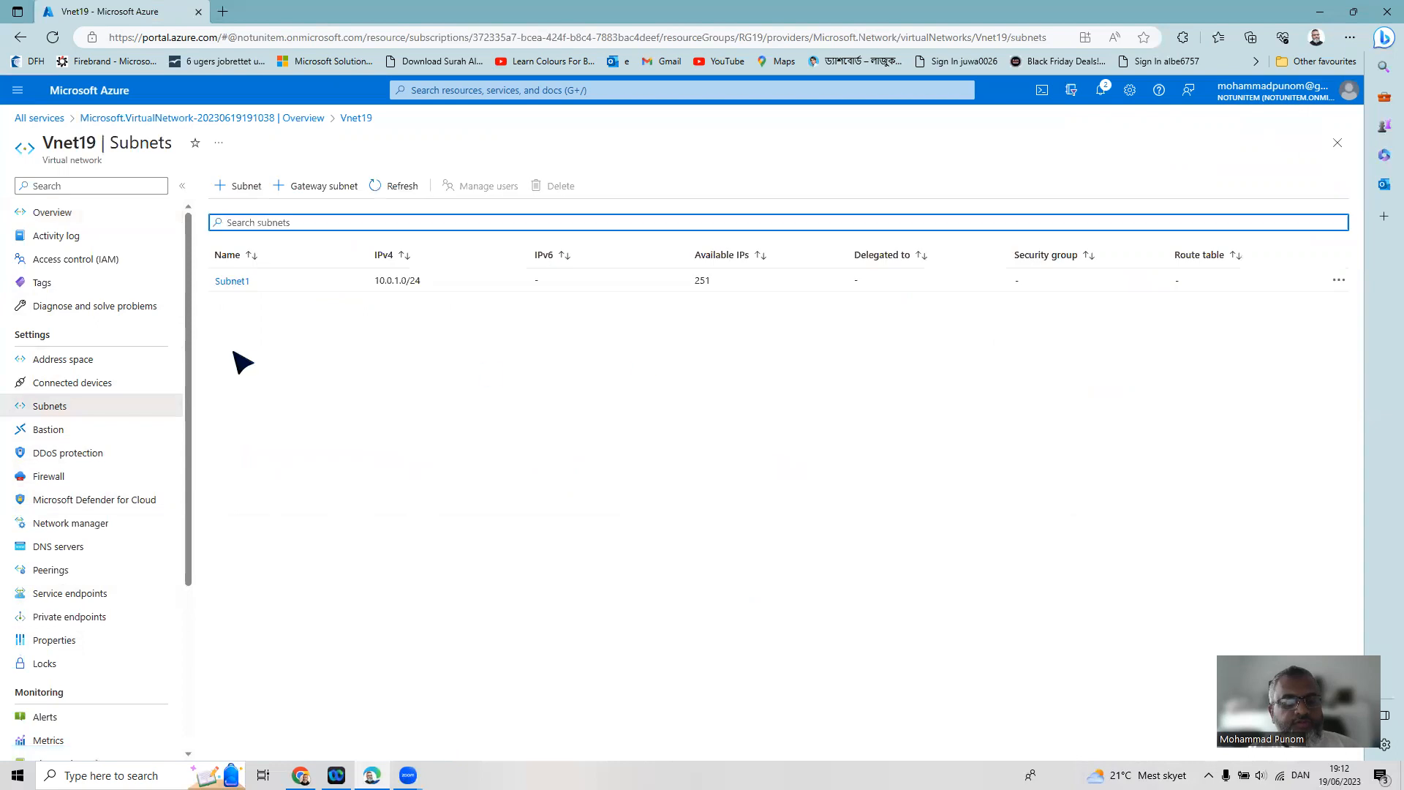
pyautogui.click(232, 281)
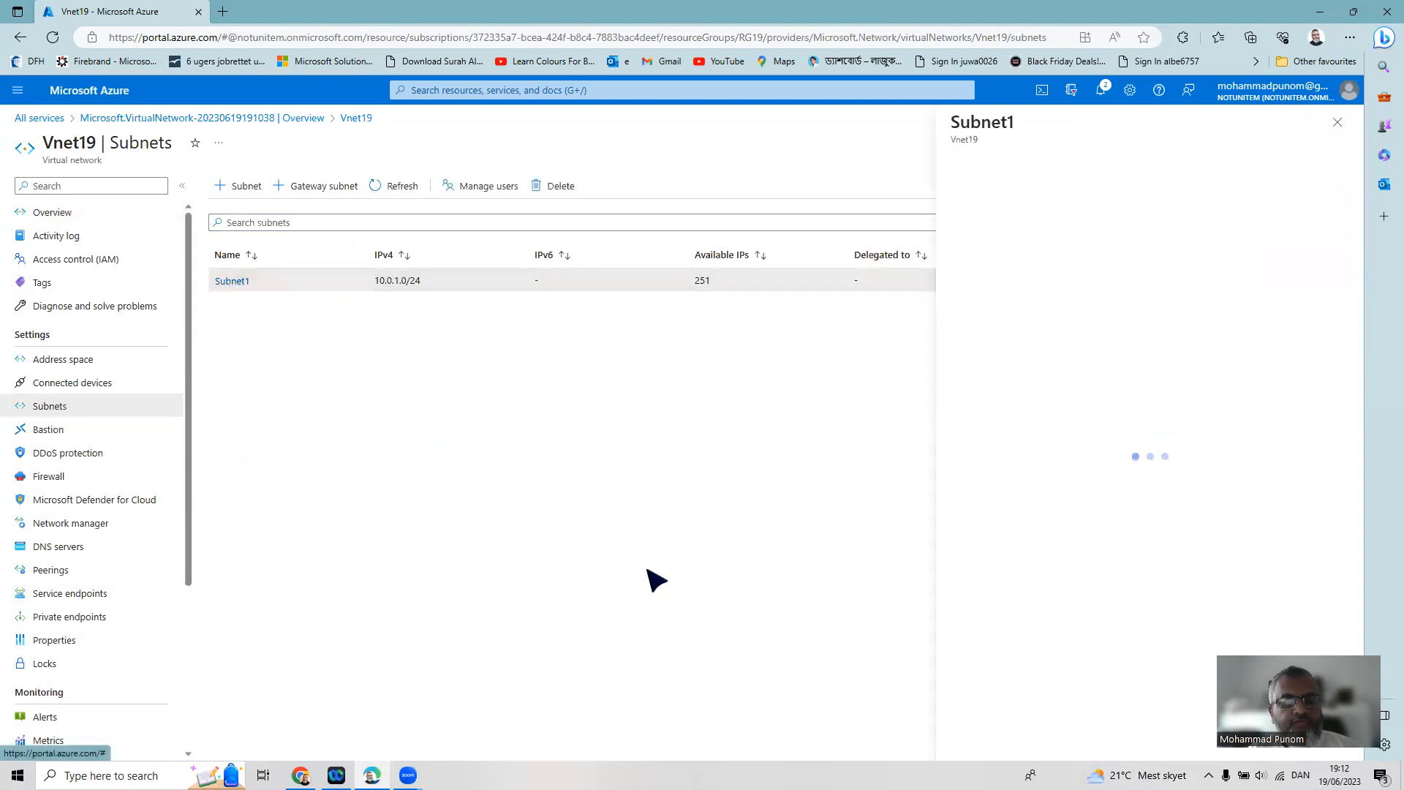
pyautogui.click(980, 234)
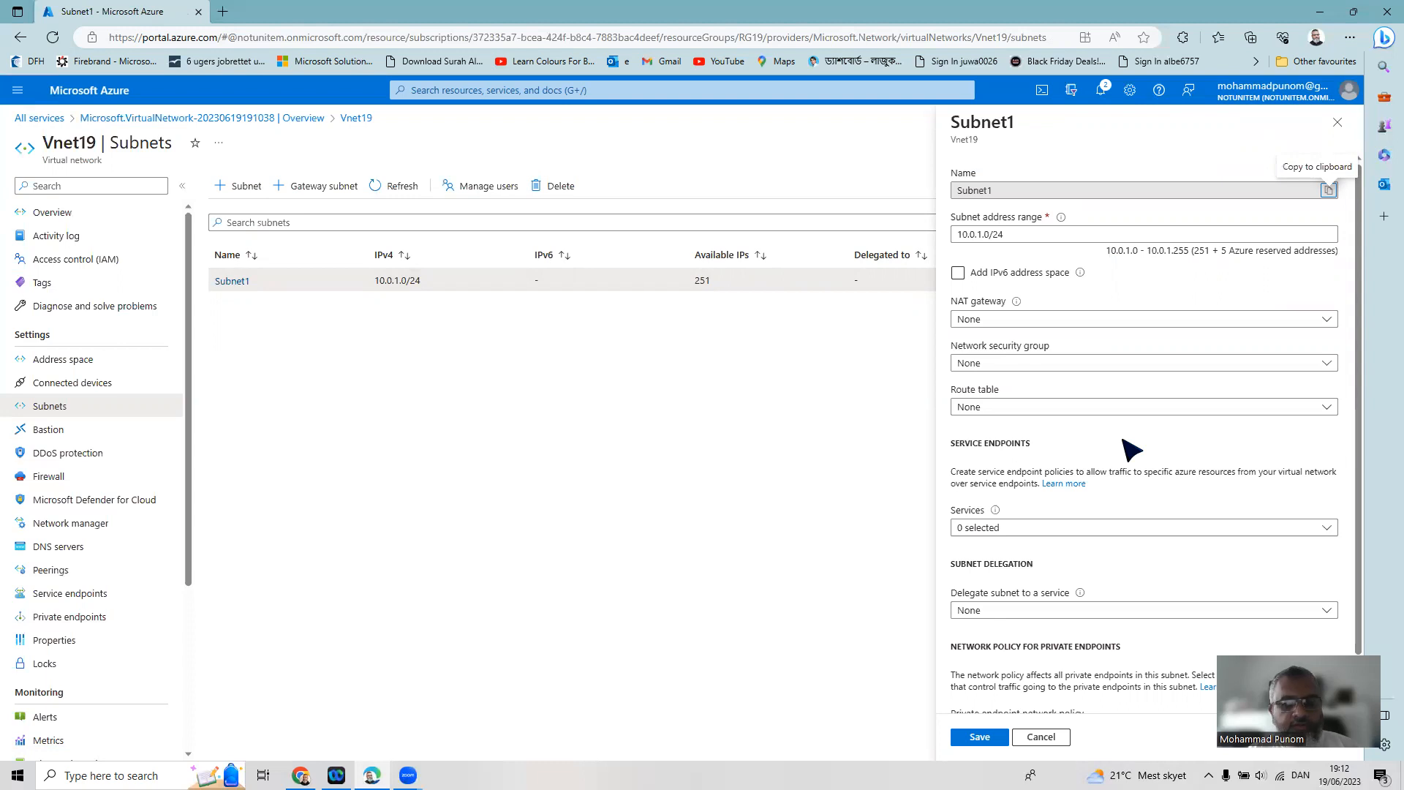
pyautogui.click(16, 92)
pyautogui.click(26, 137)
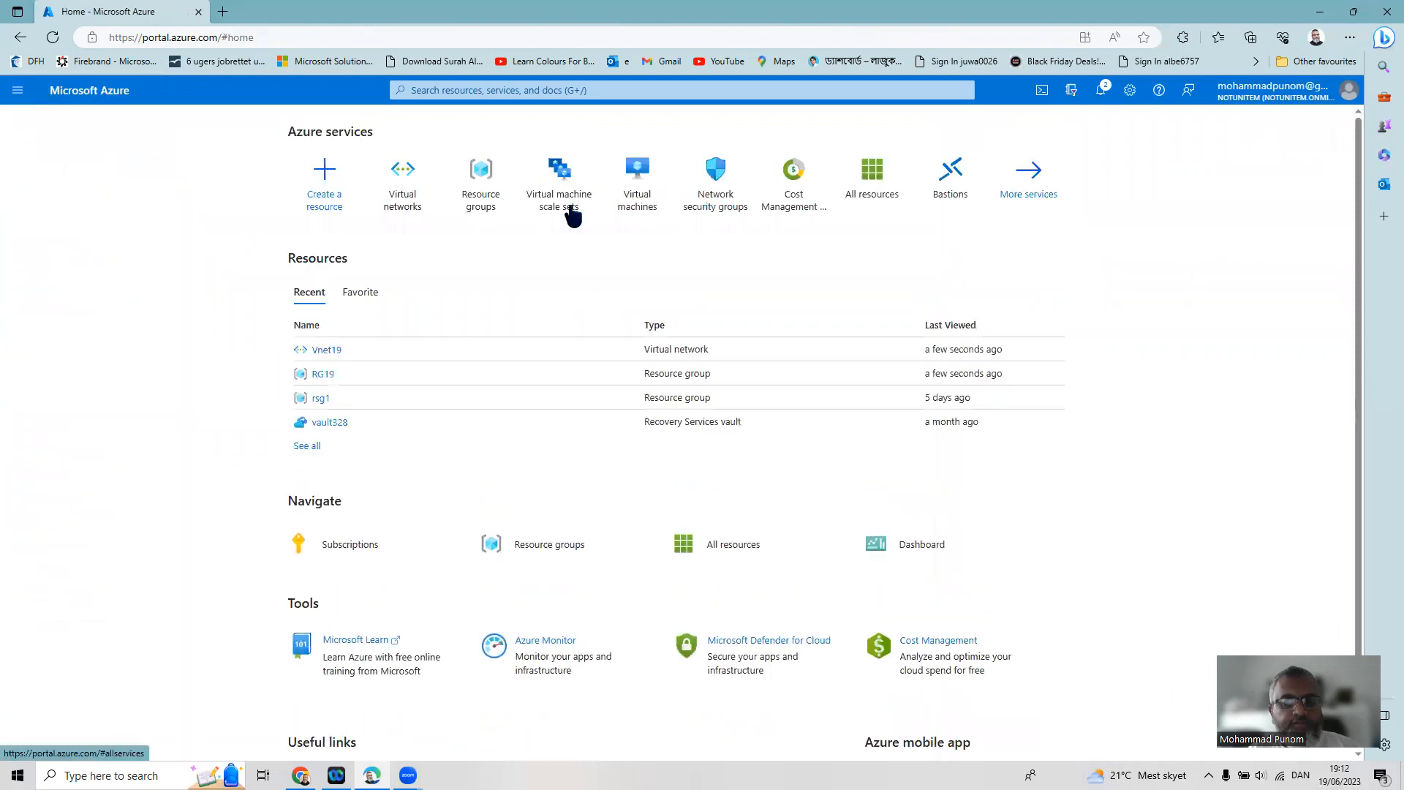
# Start a new virtual machine scale set in resource group RG19 and name it 19VMSS
pyautogui.click(553, 176)
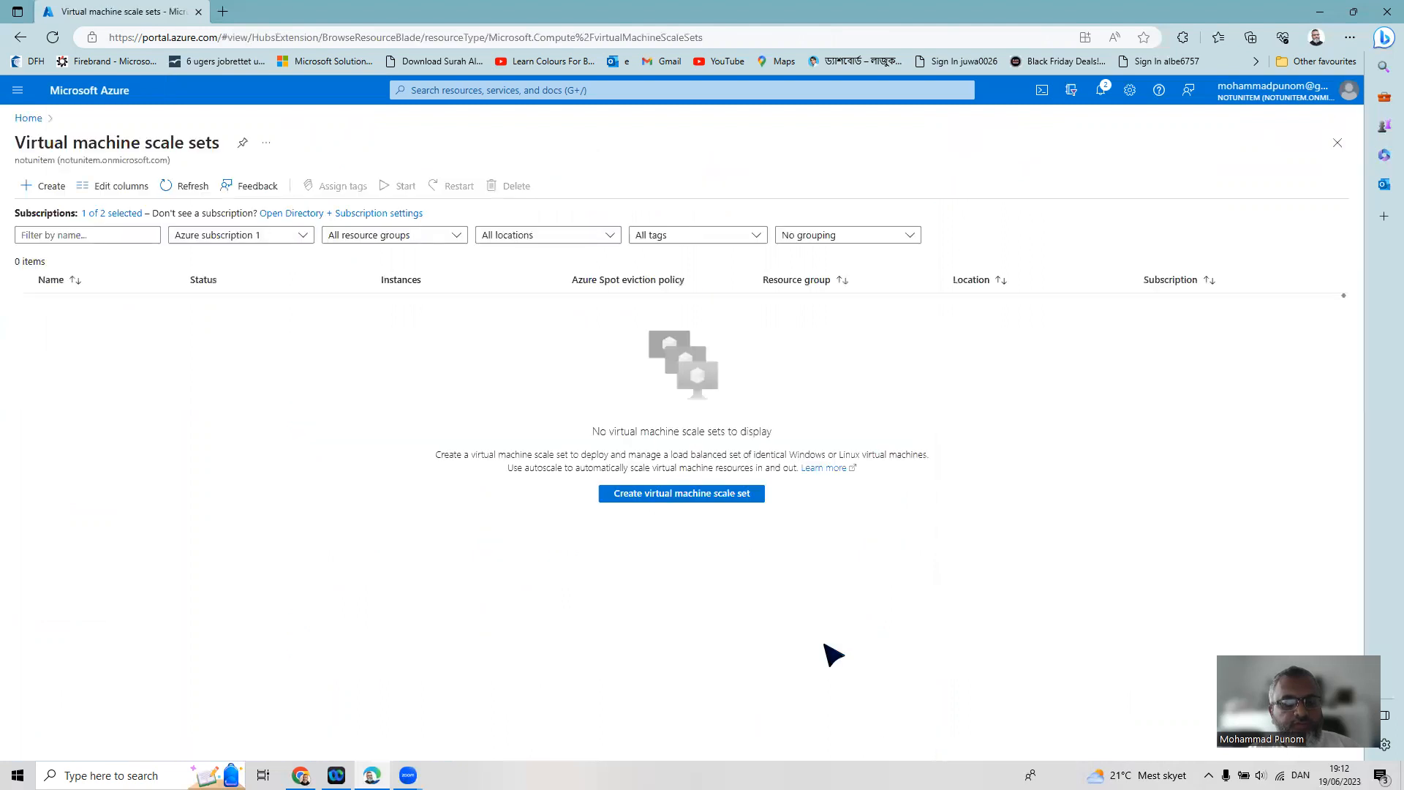
pyautogui.click(52, 186)
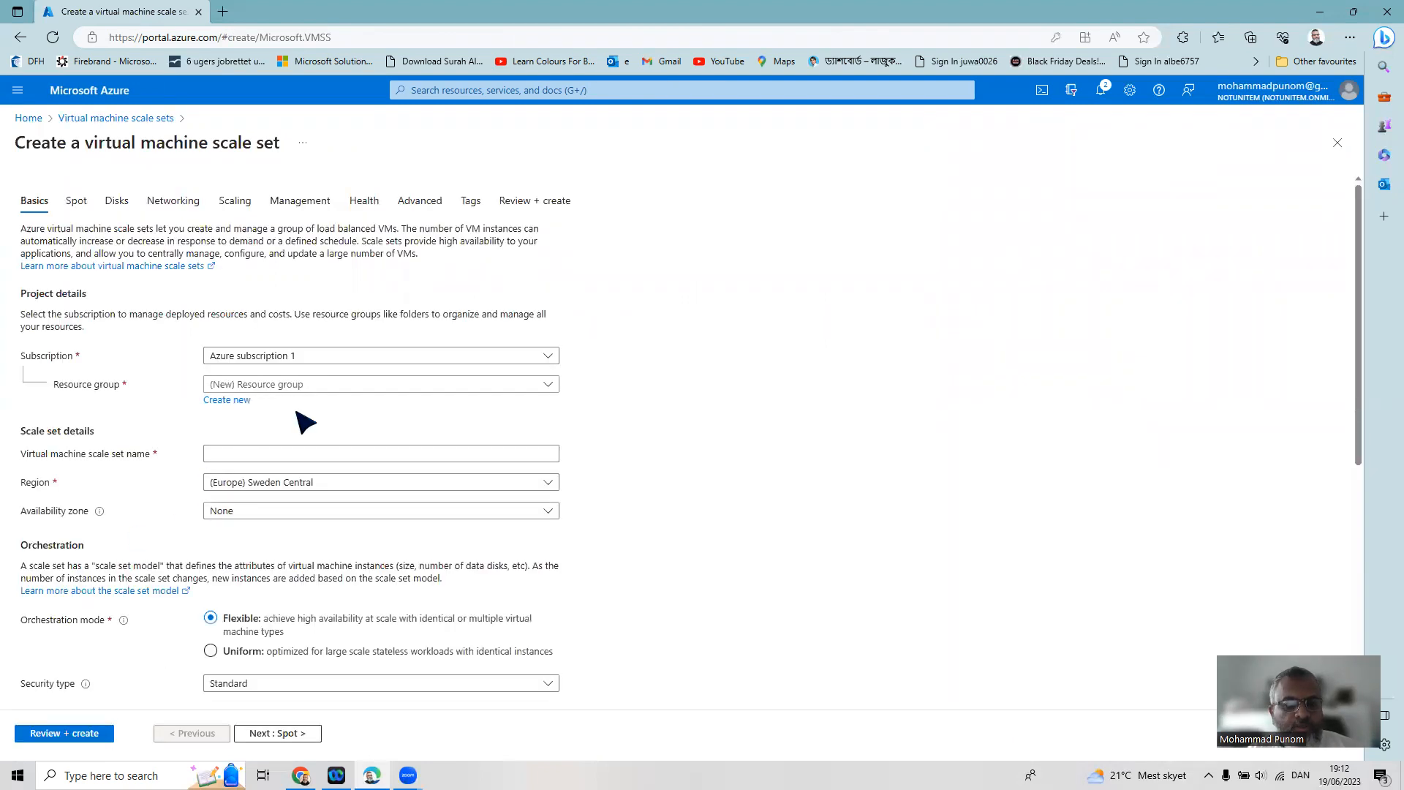
pyautogui.click(316, 392)
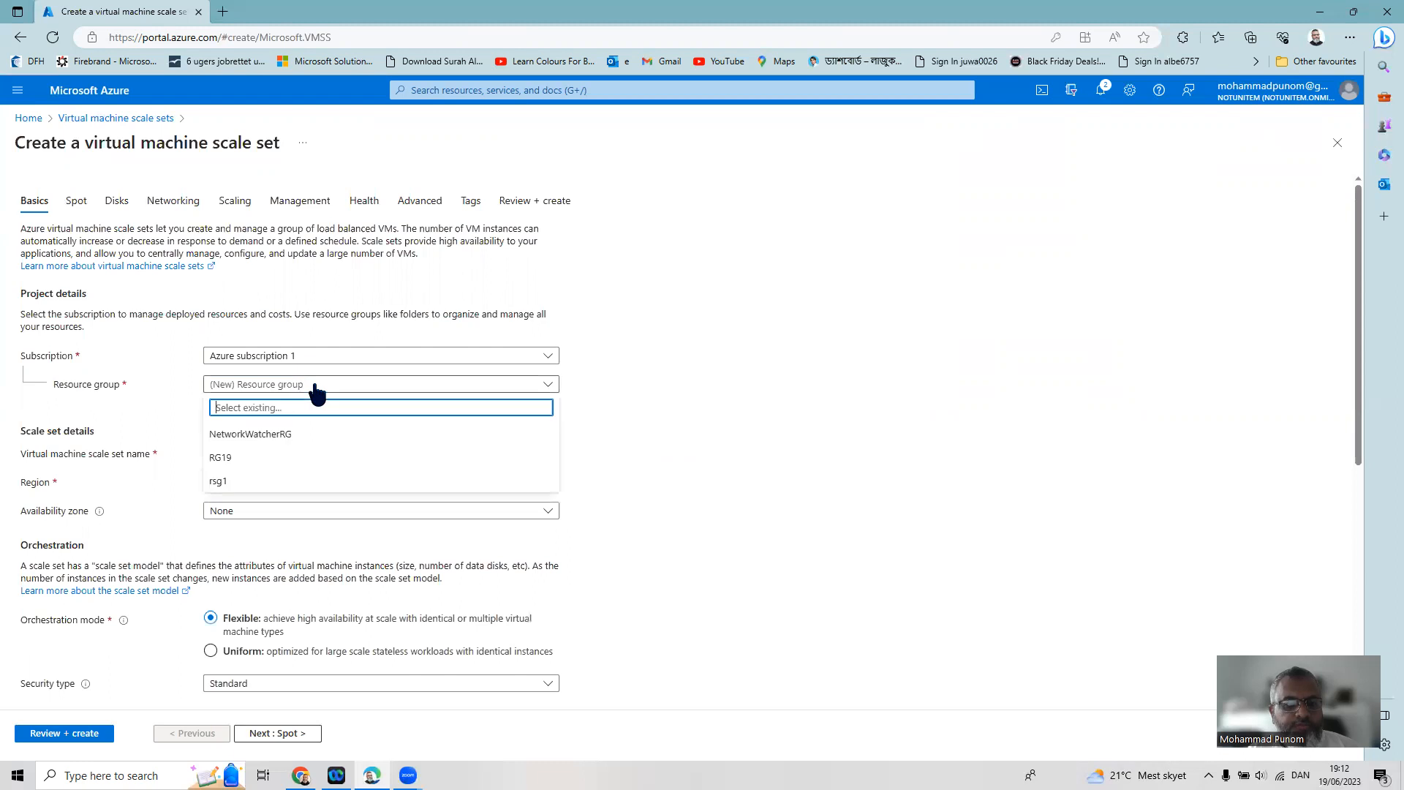
pyautogui.click(269, 460)
pyautogui.click(270, 455)
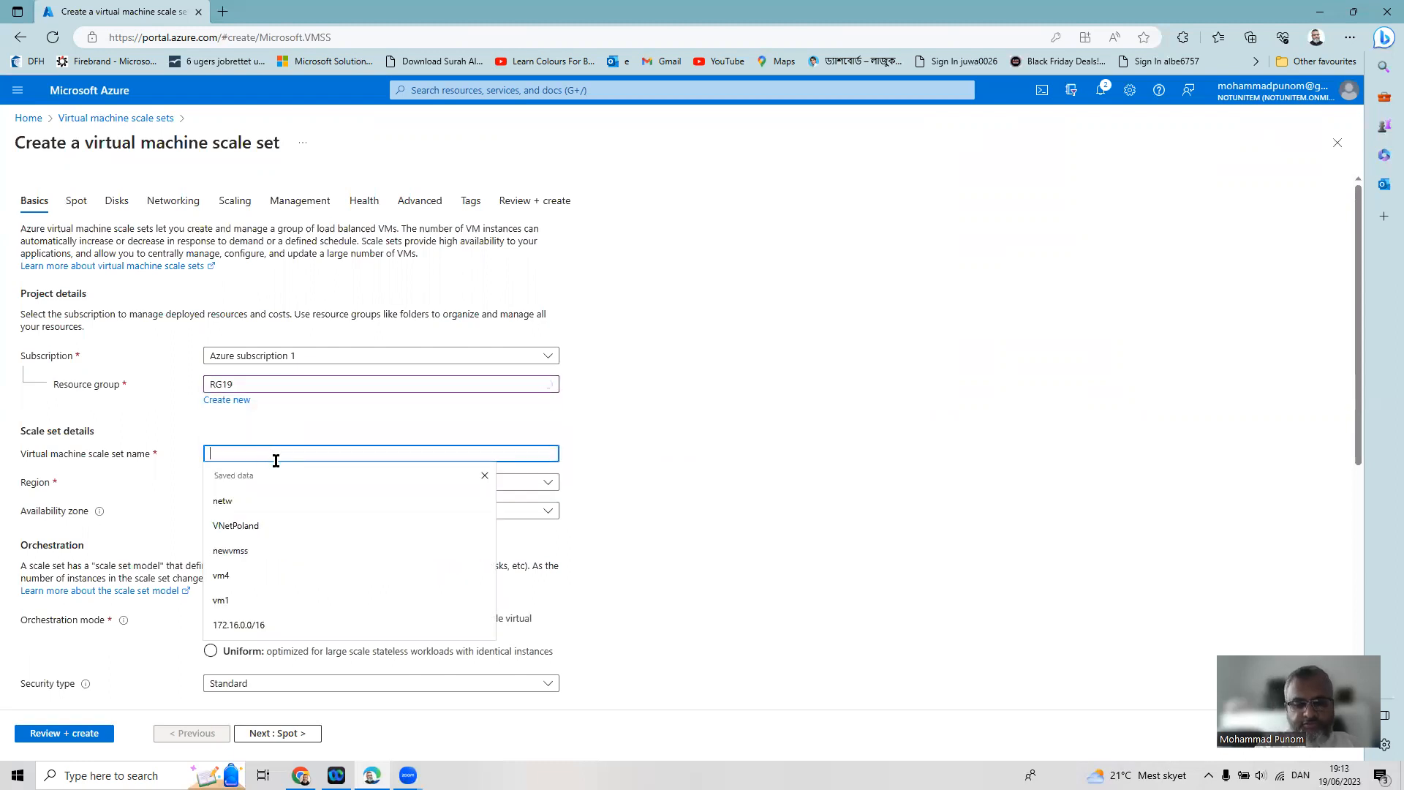
pyautogui.write('1')
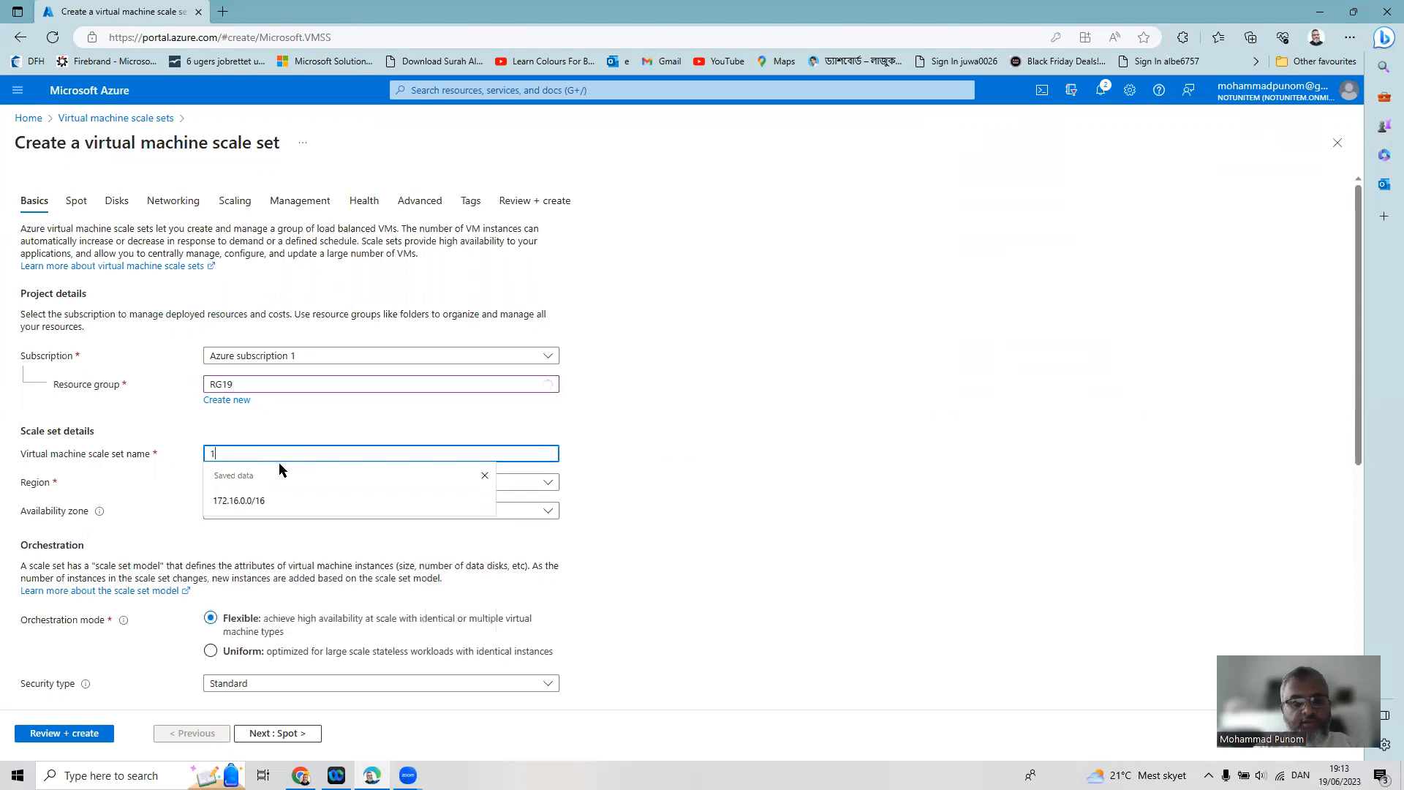
pyautogui.write('9VMSS')
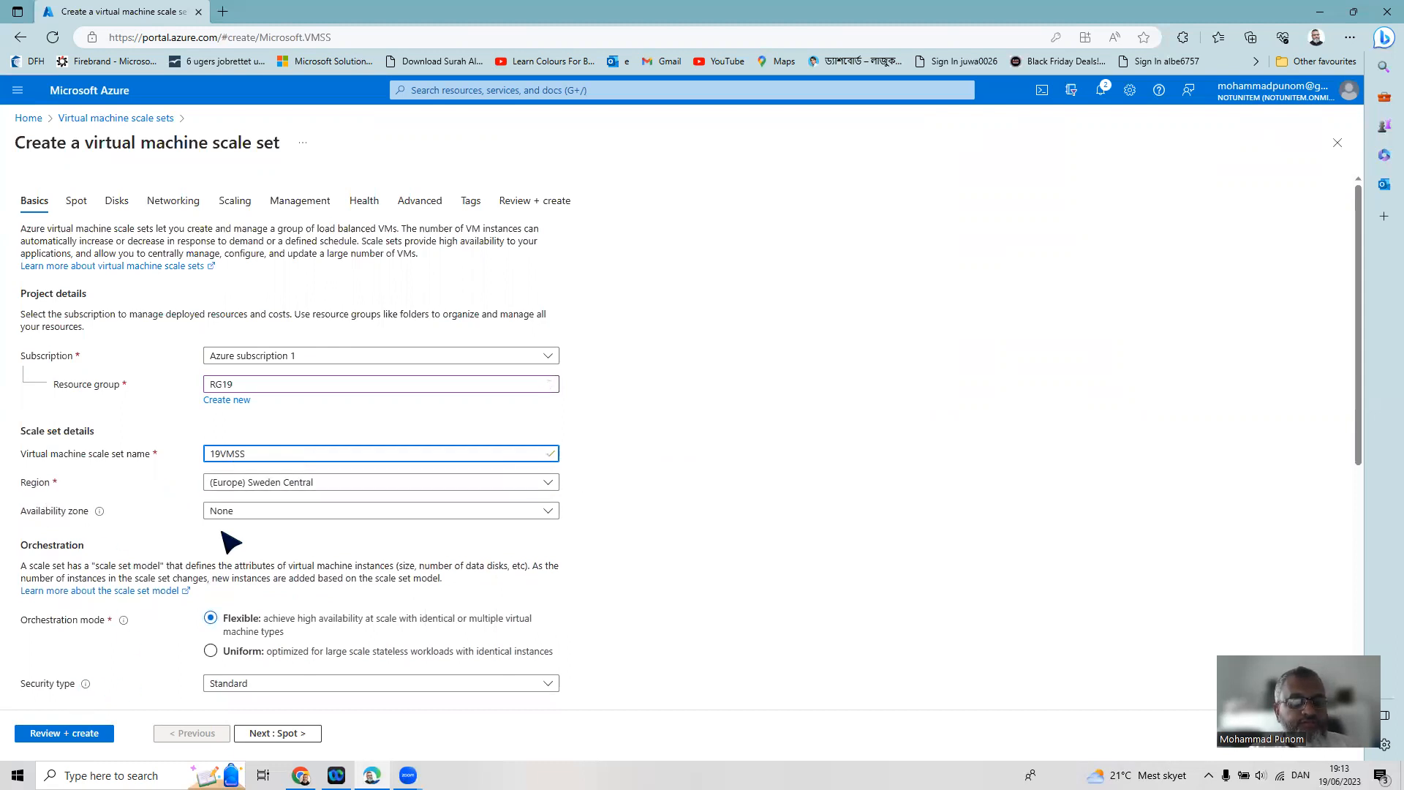
# Set the scale set's availability zones to Zone 1 and Zone 2
pyautogui.click(456, 509)
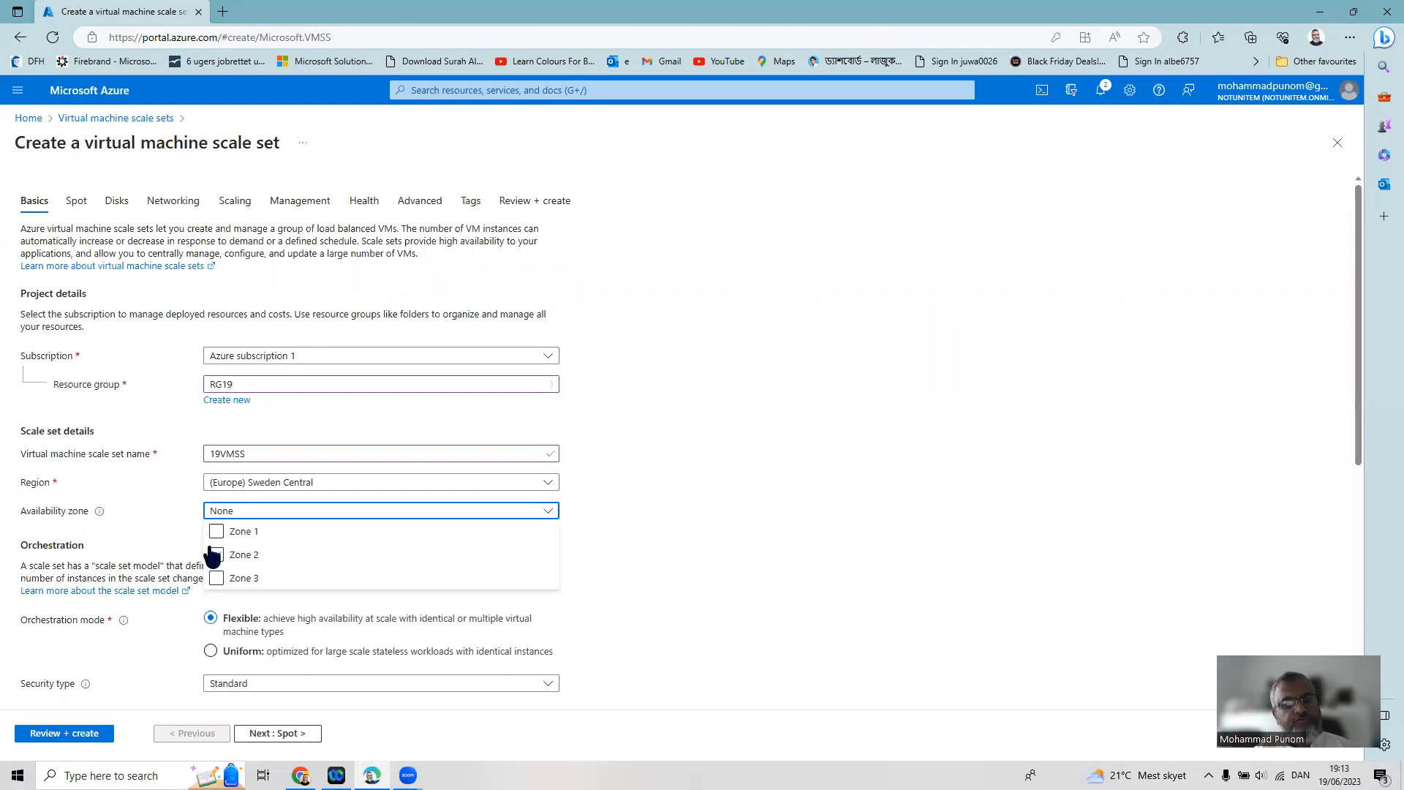
pyautogui.click(216, 534)
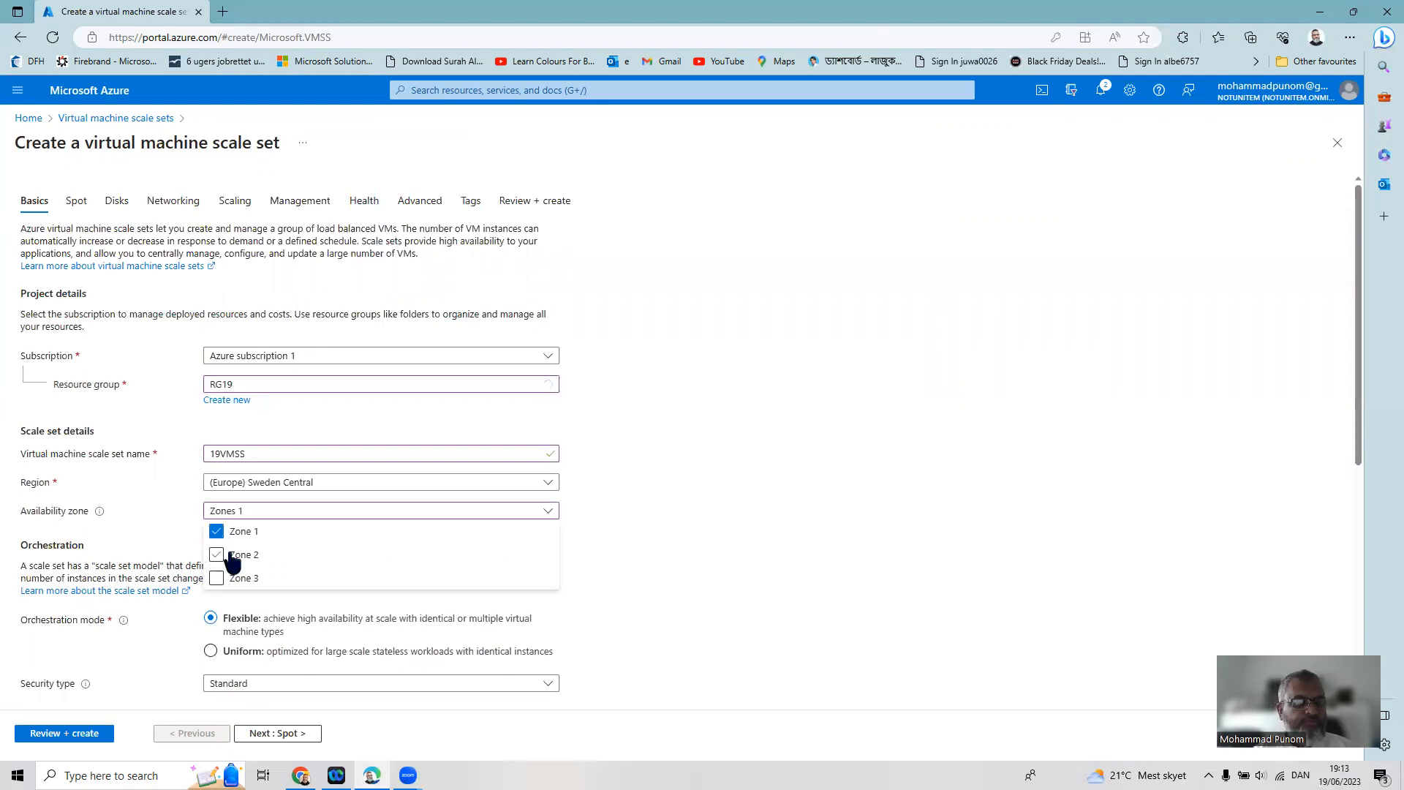
pyautogui.click(216, 556)
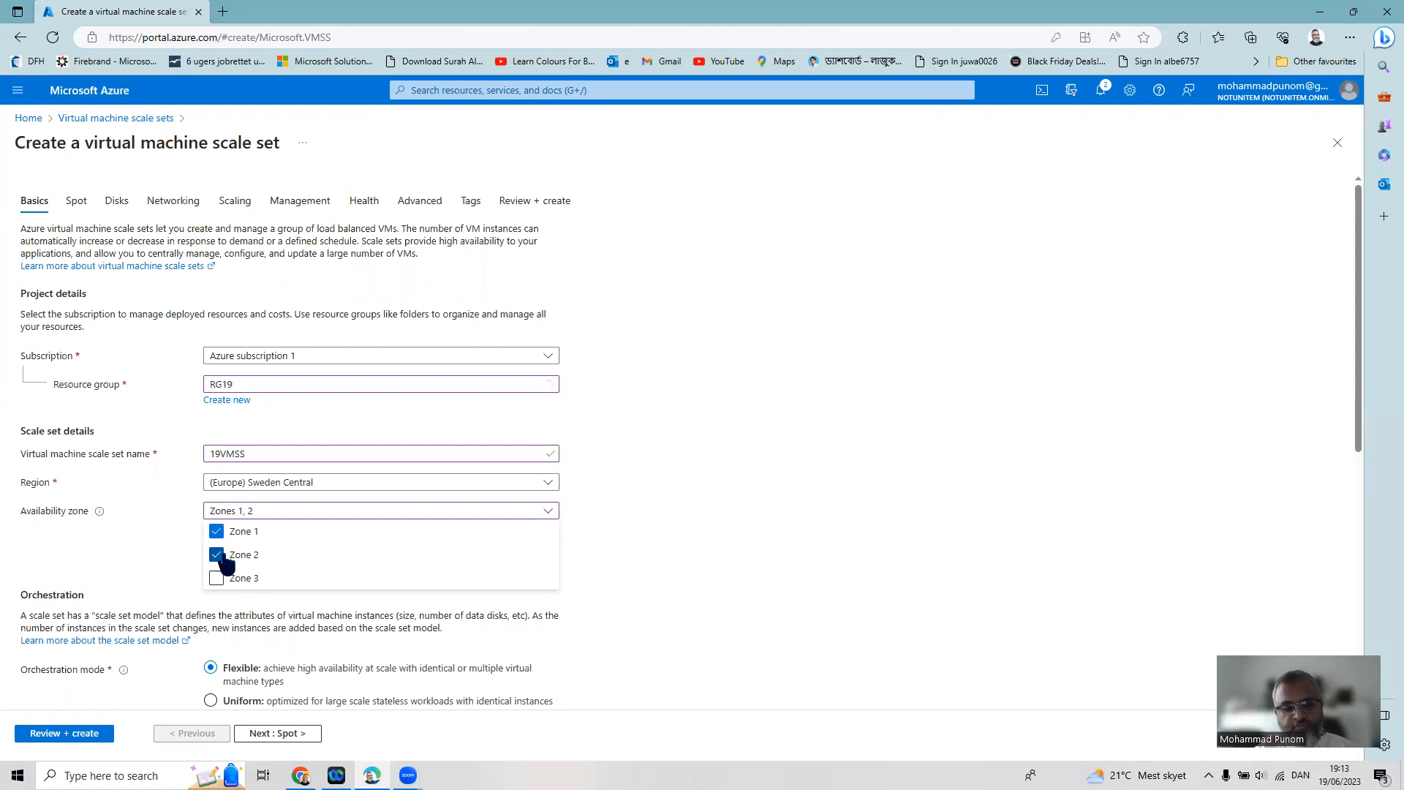
pyautogui.click(682, 622)
# Enter the username for the scale set's administrator account
pyautogui.scroll(-1, 682, 622)
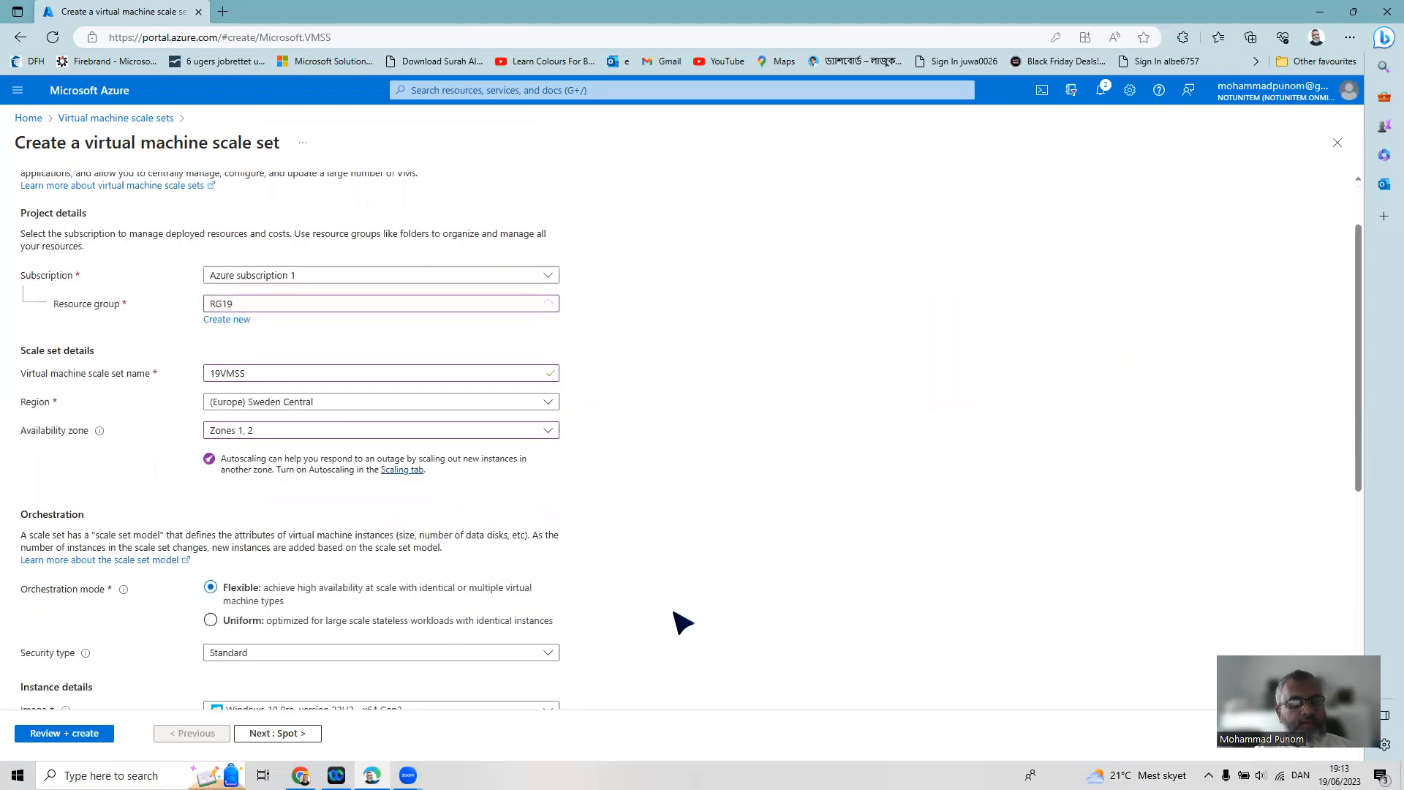
pyautogui.scroll(-2, 682, 622)
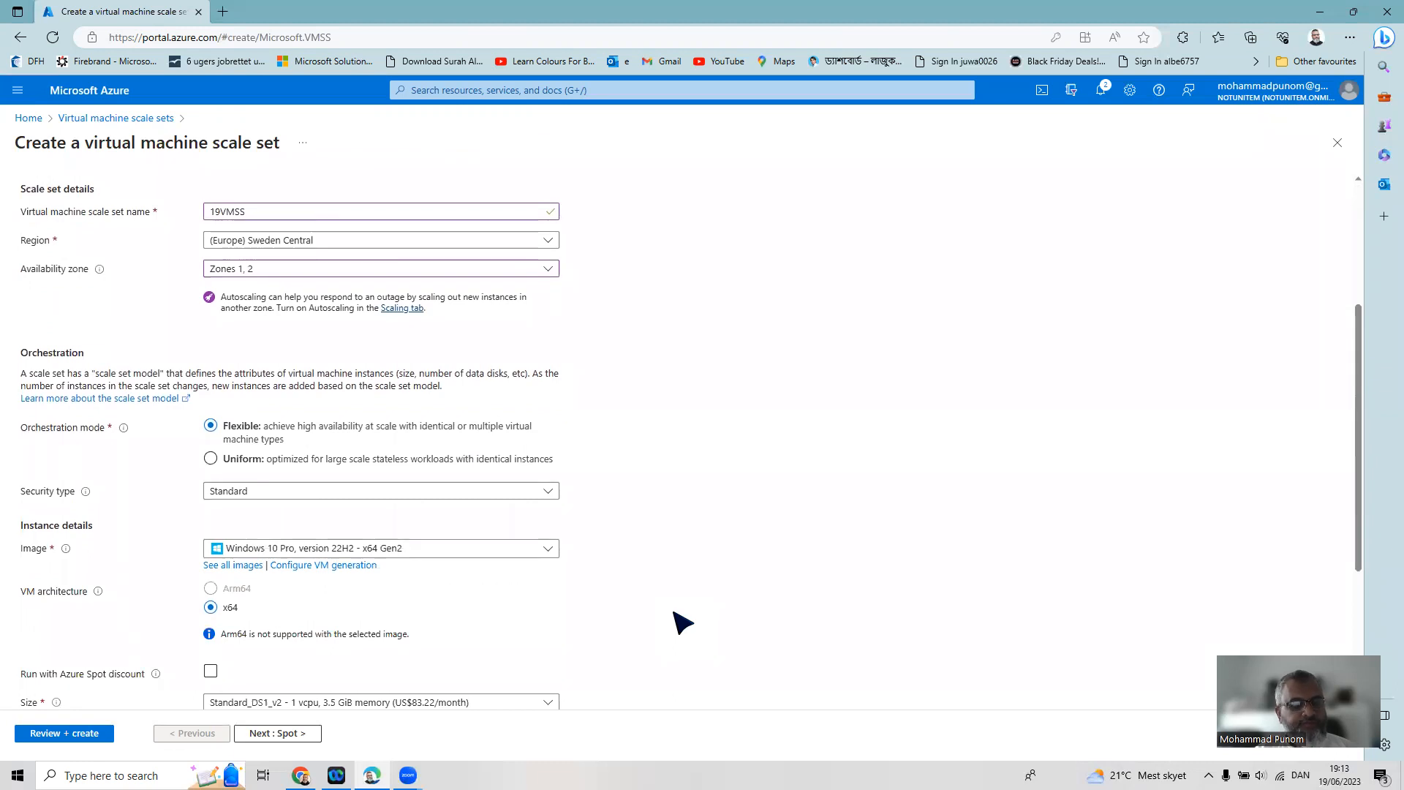
pyautogui.scroll(-1, 682, 624)
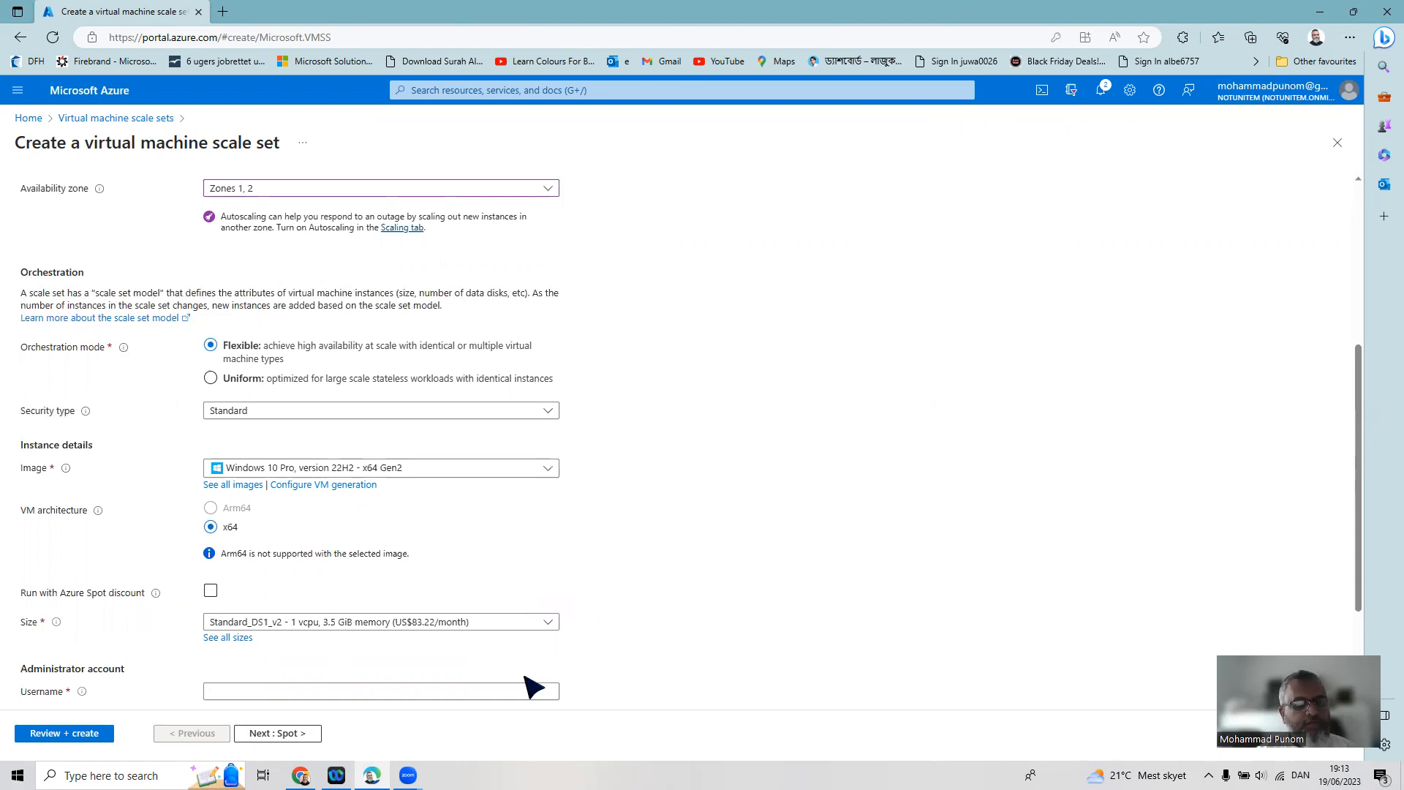
pyautogui.scroll(-2, 610, 645)
pyautogui.click(422, 531)
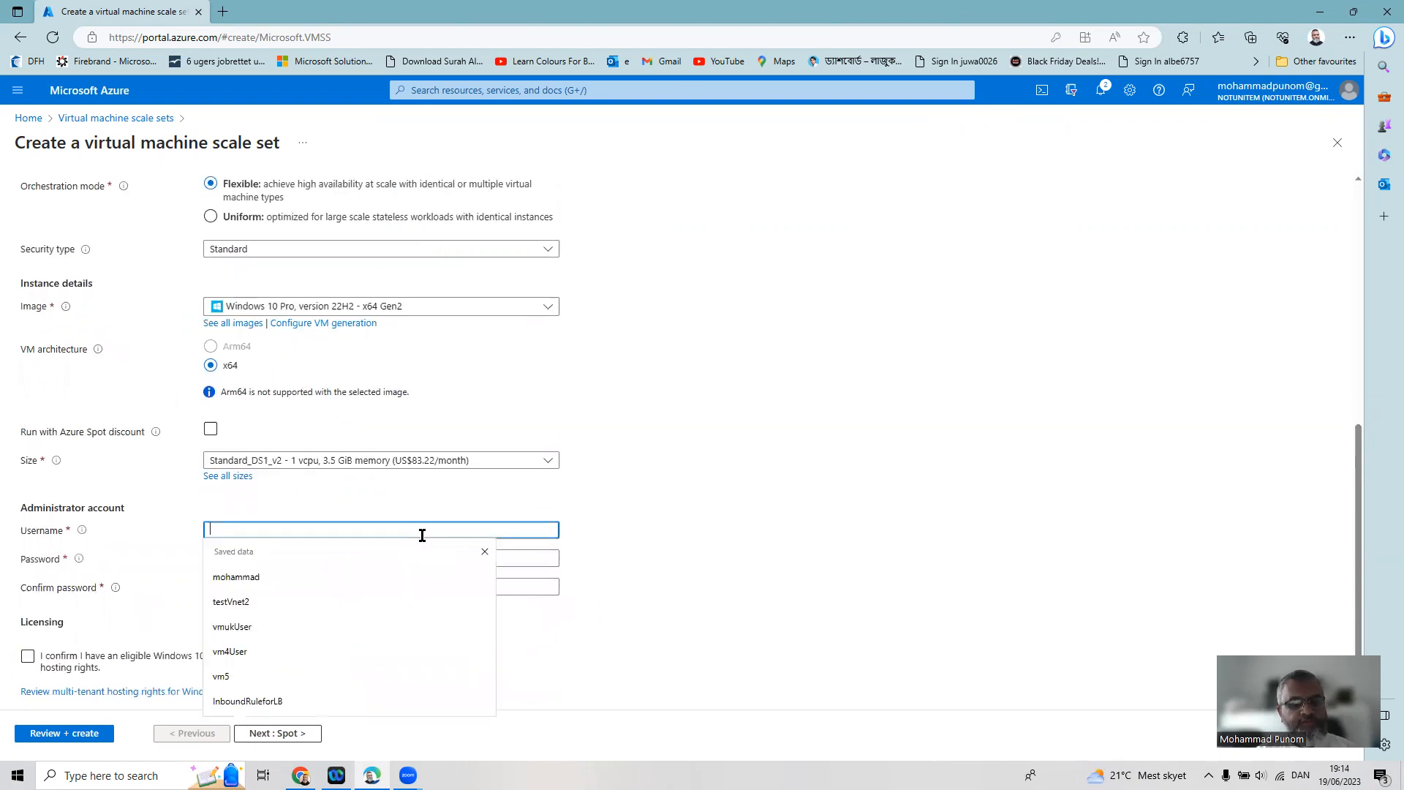
pyautogui.write('mo')
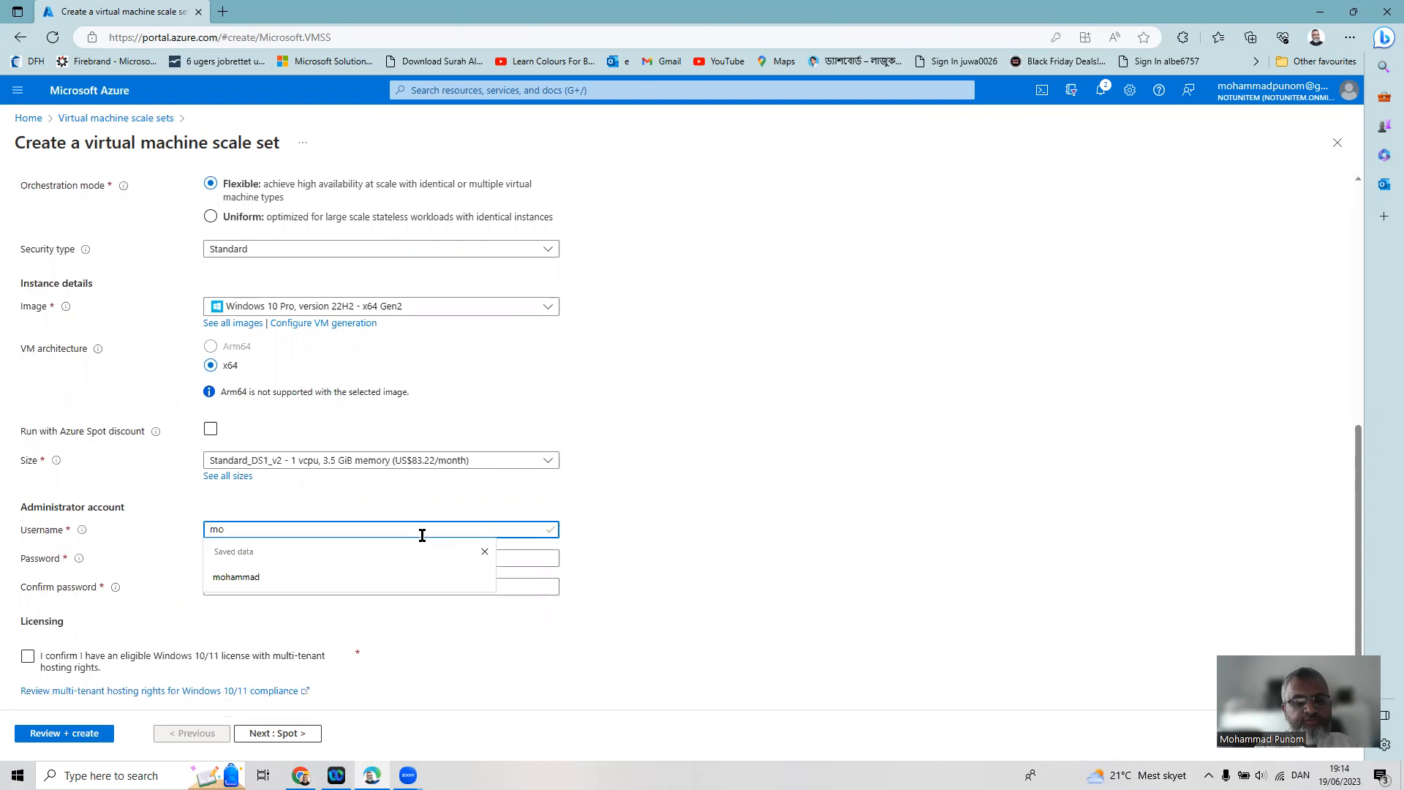
pyautogui.write('ham')
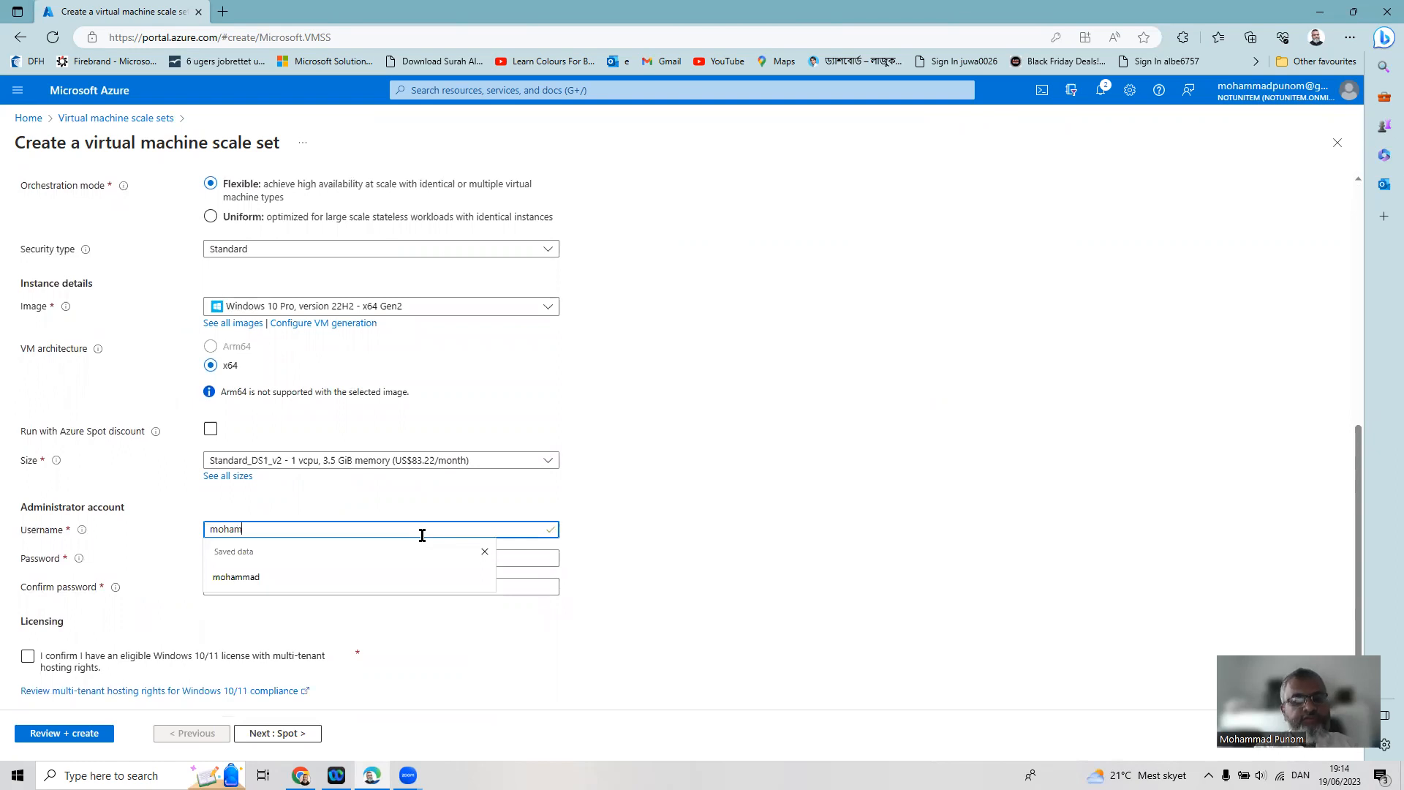
pyautogui.write('mad')
# Enter and confirm the administrator account password, and confirm having an eligible Windows 10/11 license with multi-tenant hosting rights
pyautogui.press('Tab')
pyautogui.write('•••••••')
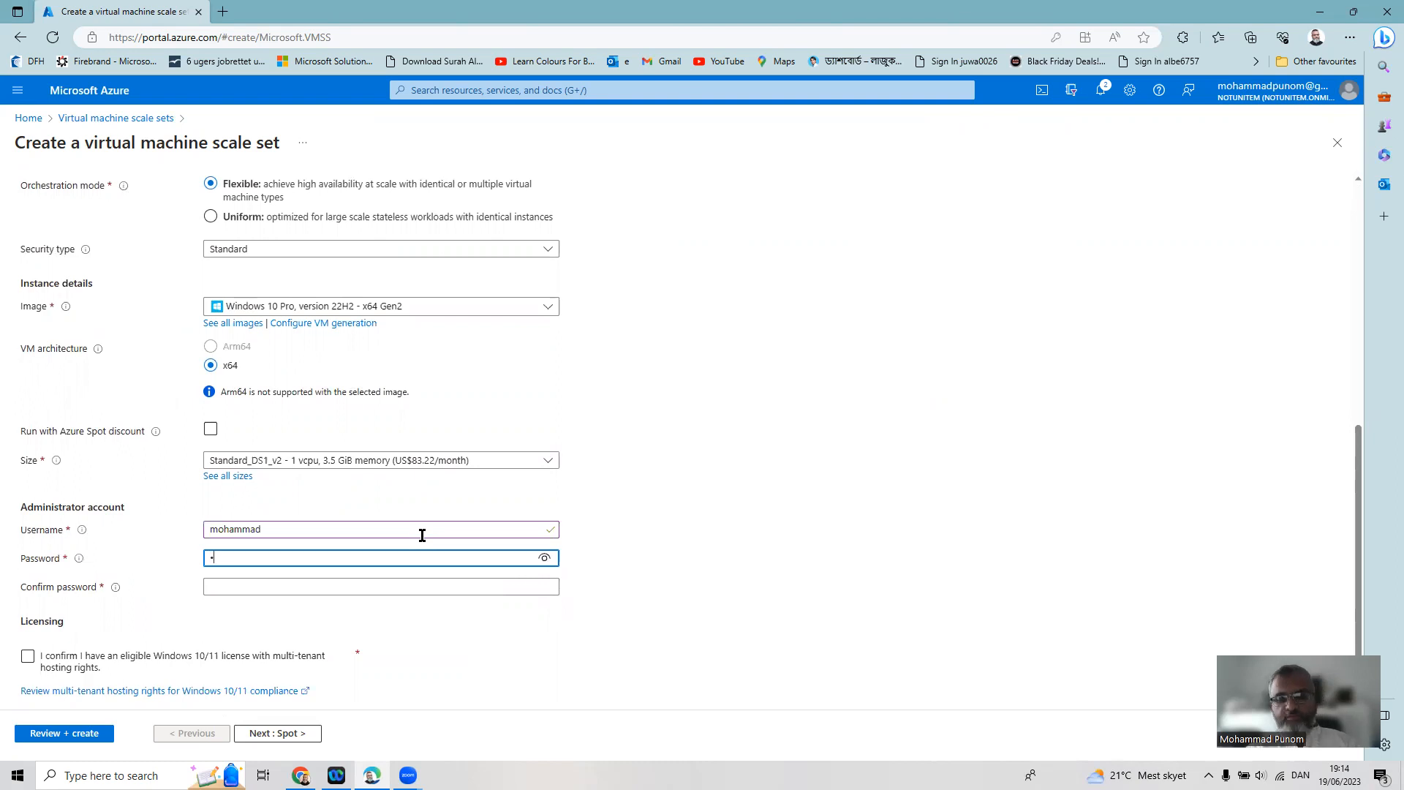
pyautogui.write('••••')
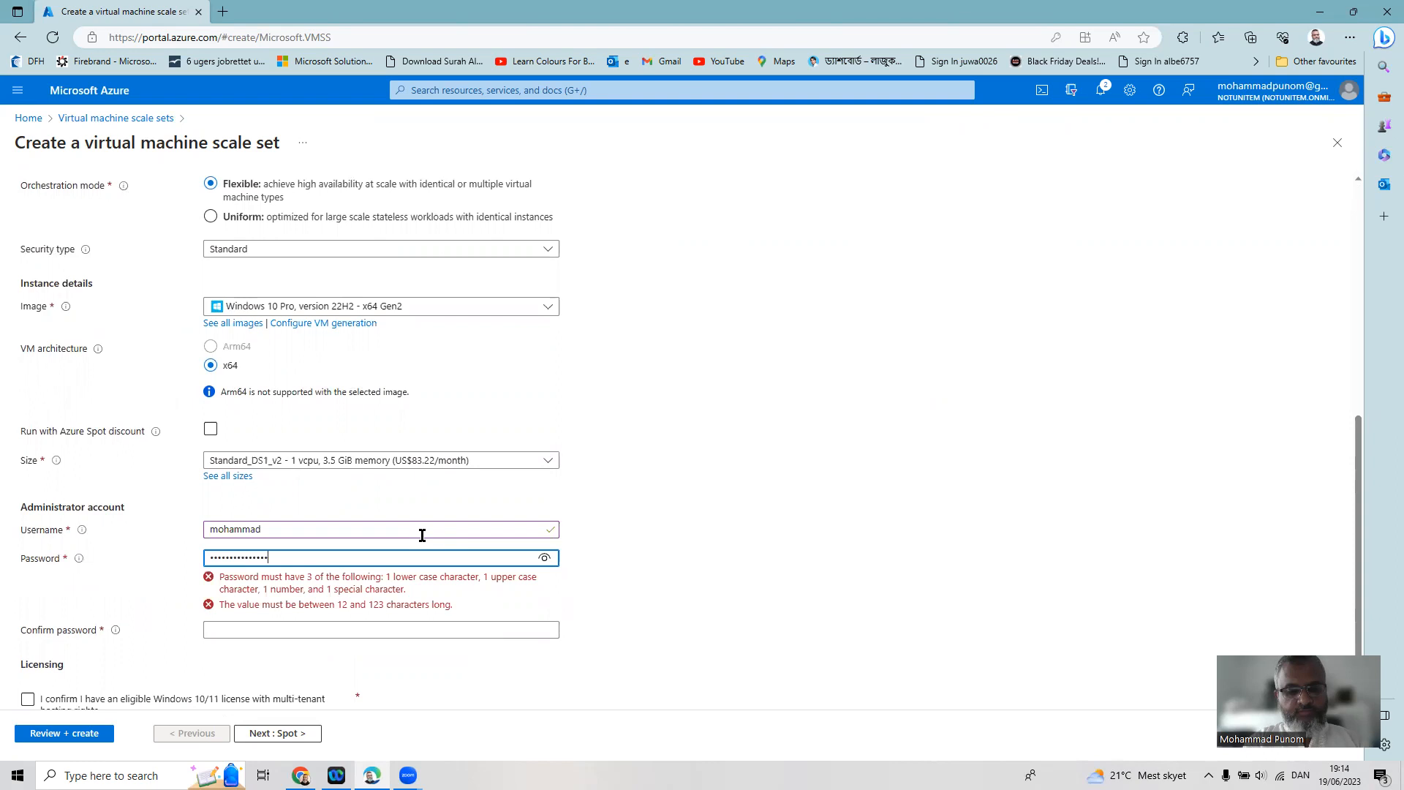
pyautogui.write('•')
pyautogui.press('Tab')
pyautogui.write('•••••••••••••')
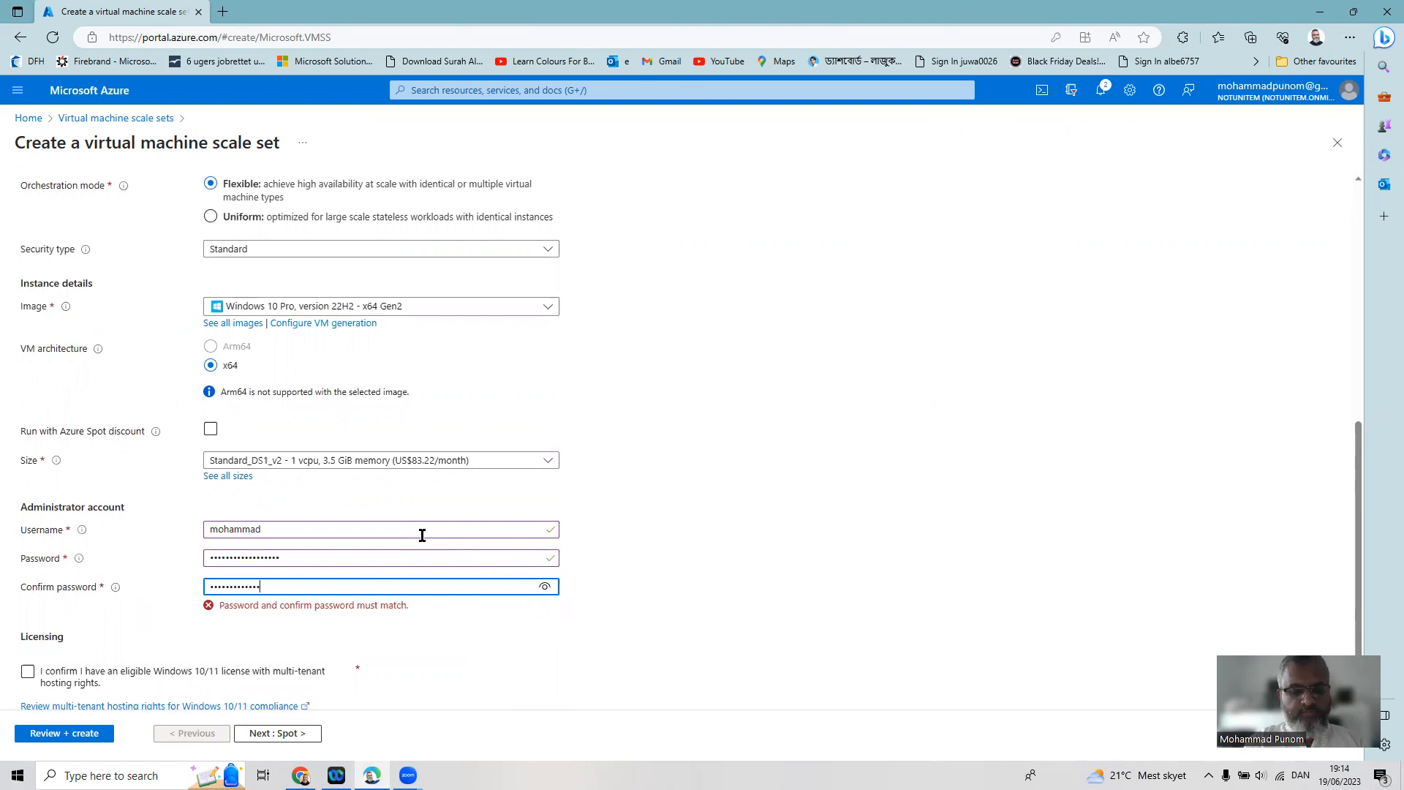
pyautogui.write('•••')
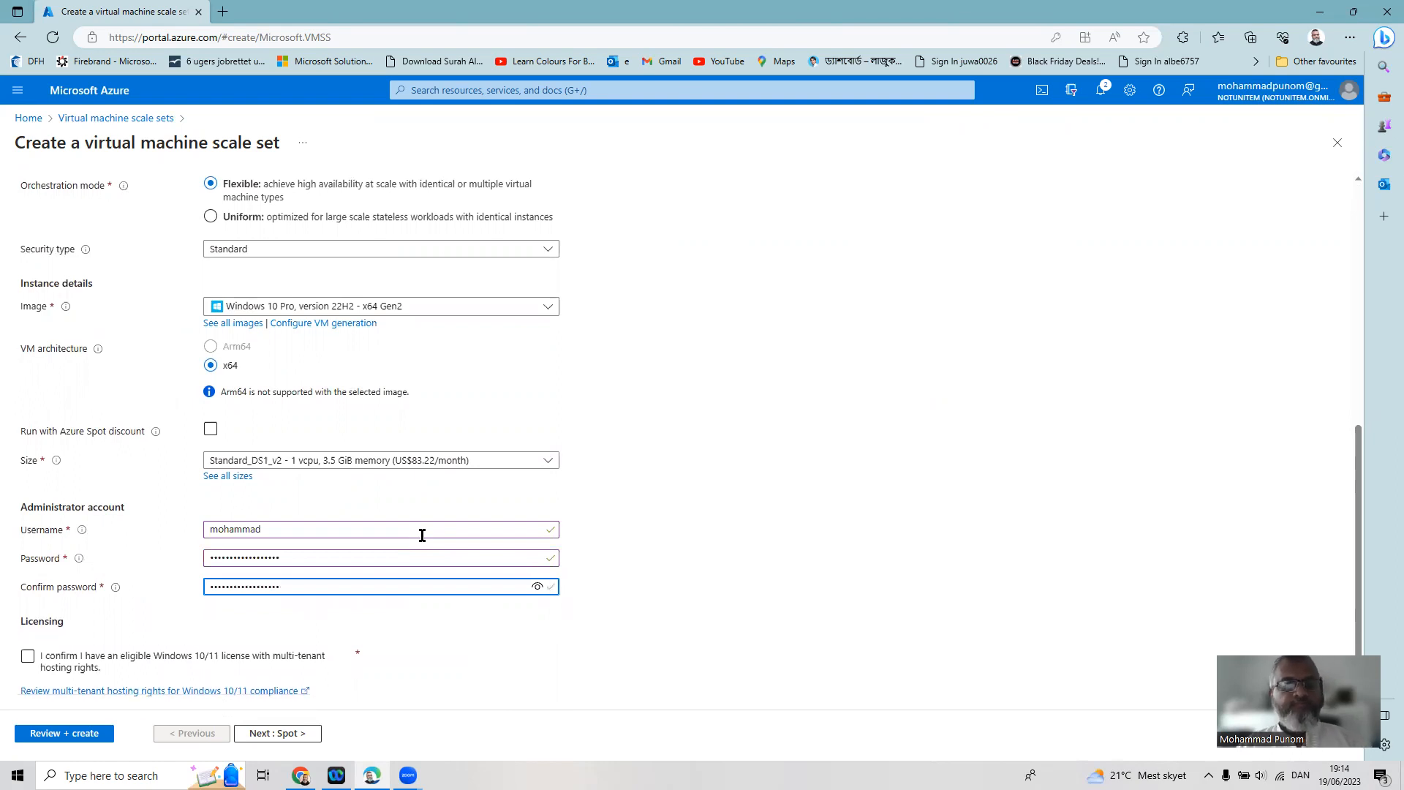
pyautogui.click(29, 649)
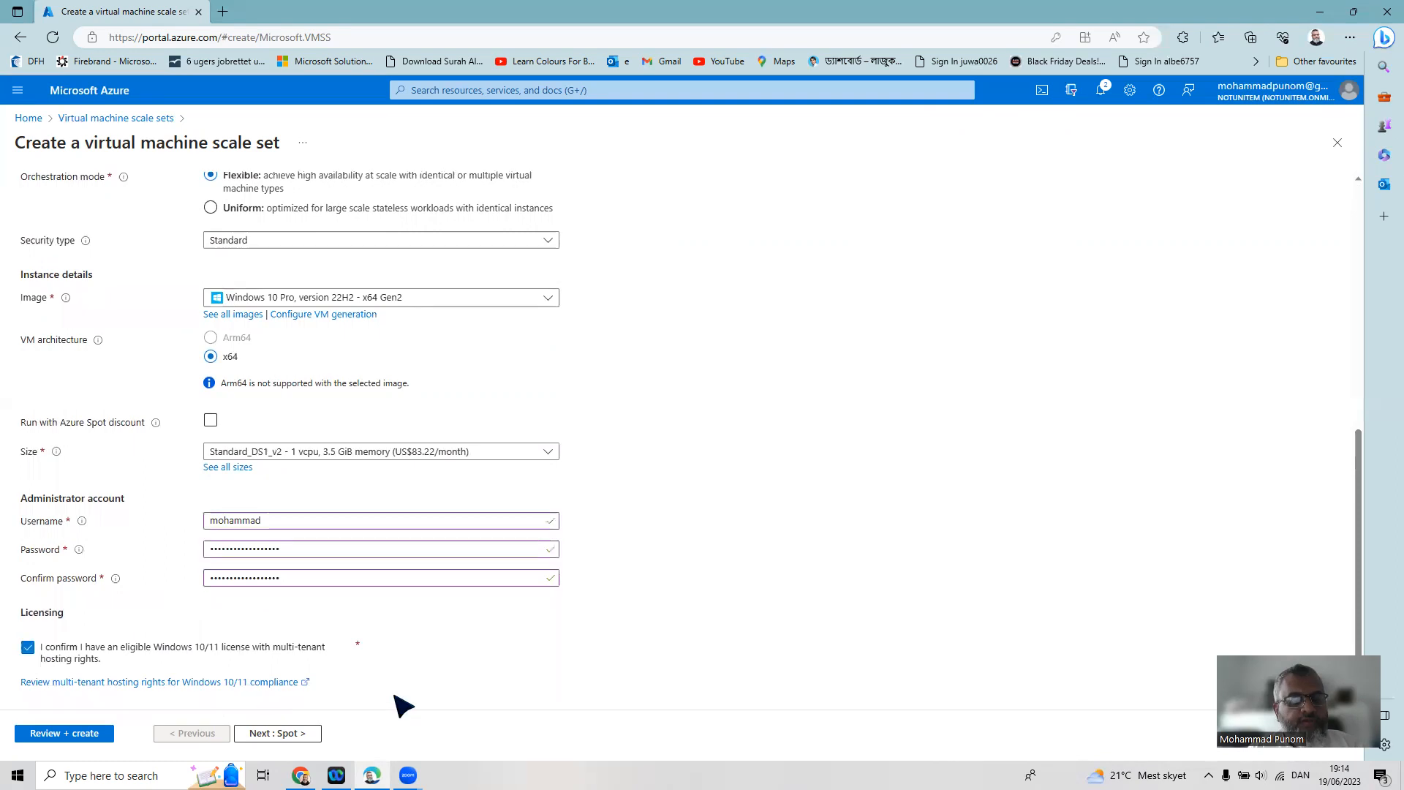
# Keep the default spot and disk settings, and choose Vnet19 as the scale set's virtual network
pyautogui.click(273, 733)
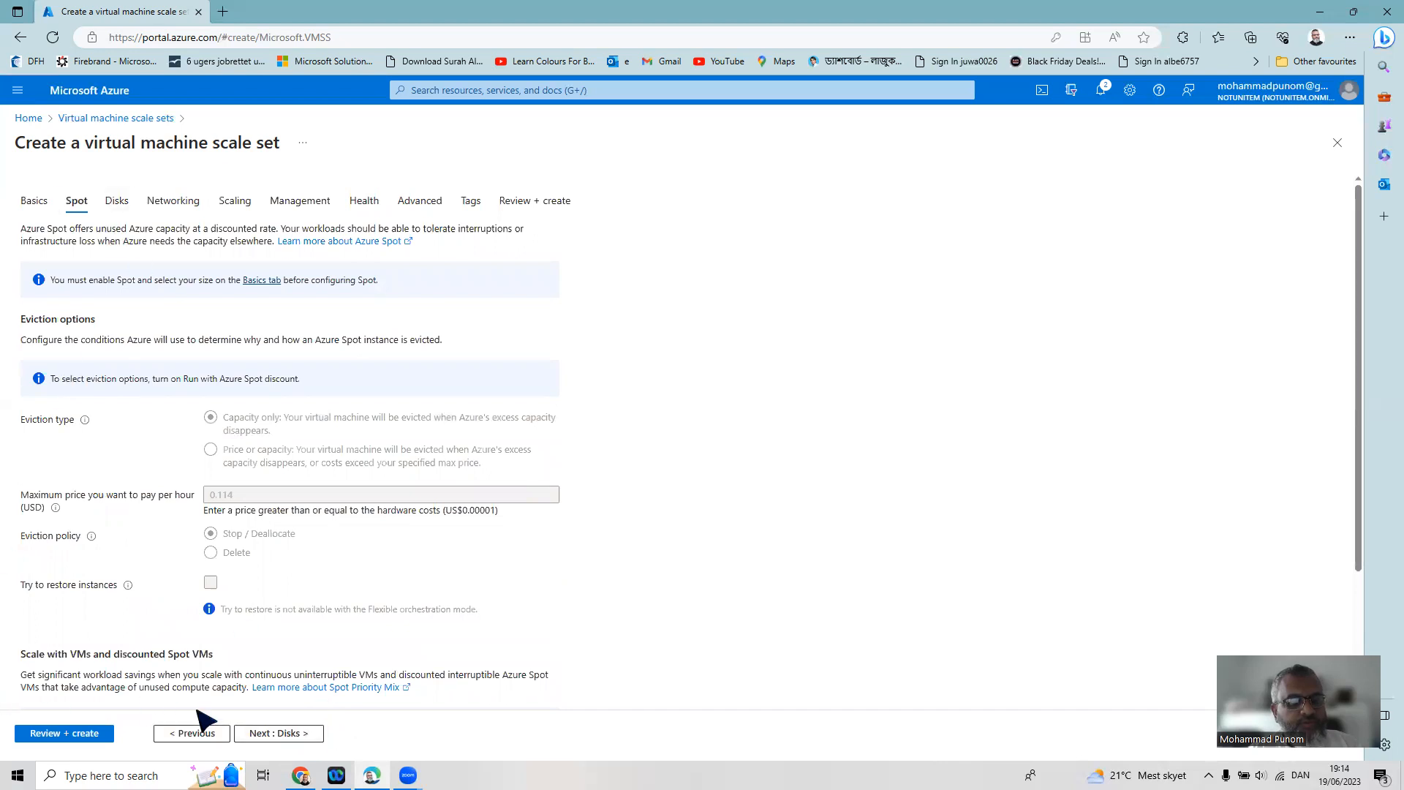
pyautogui.click(282, 733)
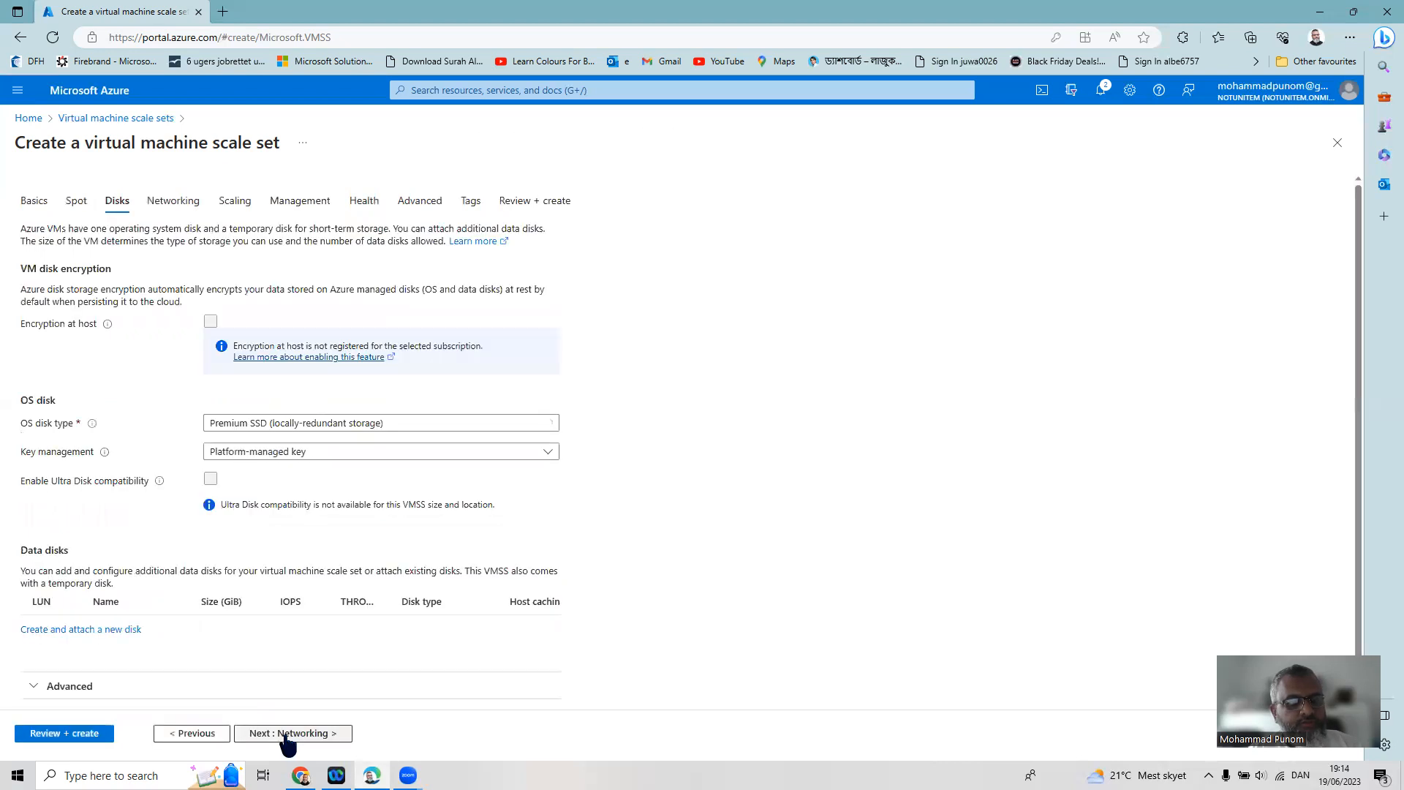
pyautogui.click(288, 738)
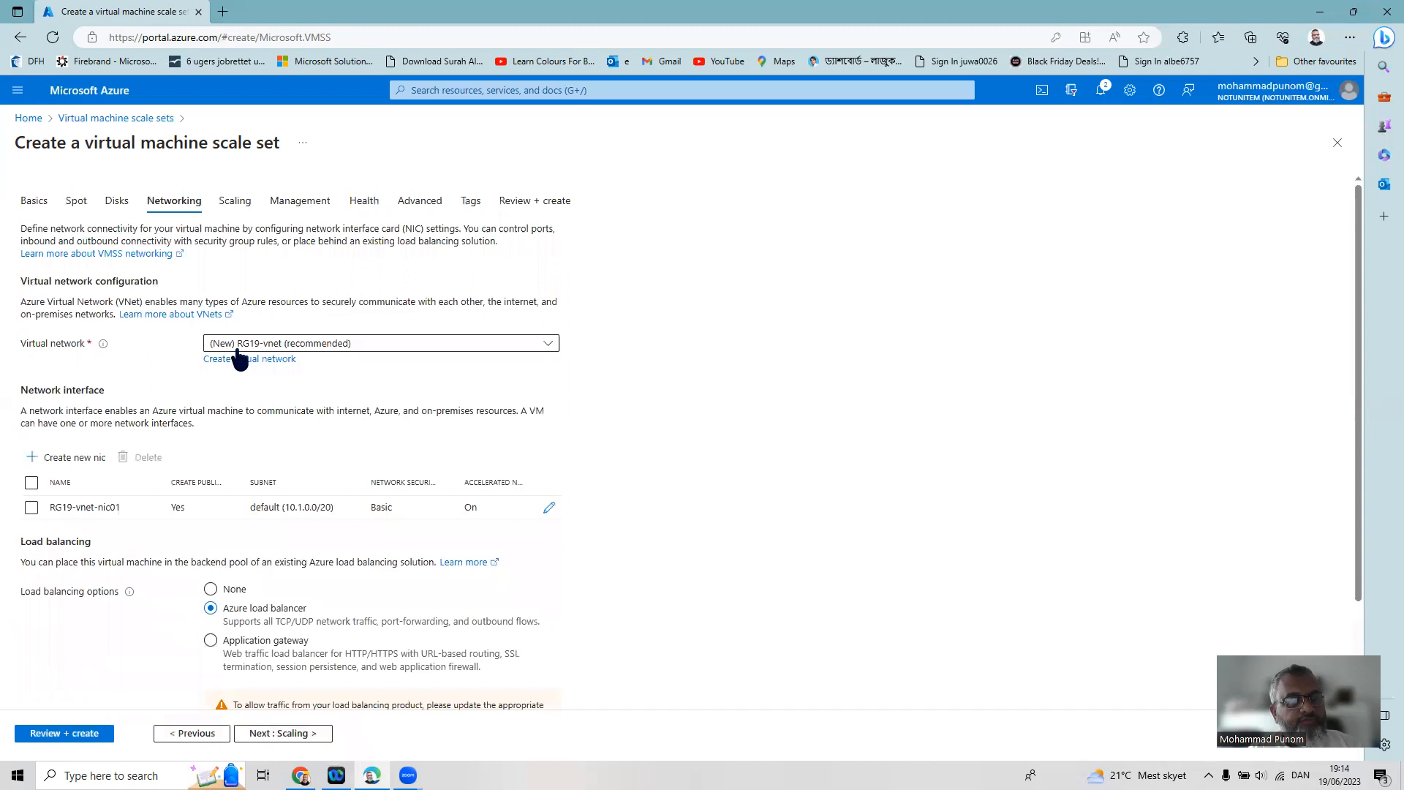
pyautogui.click(236, 348)
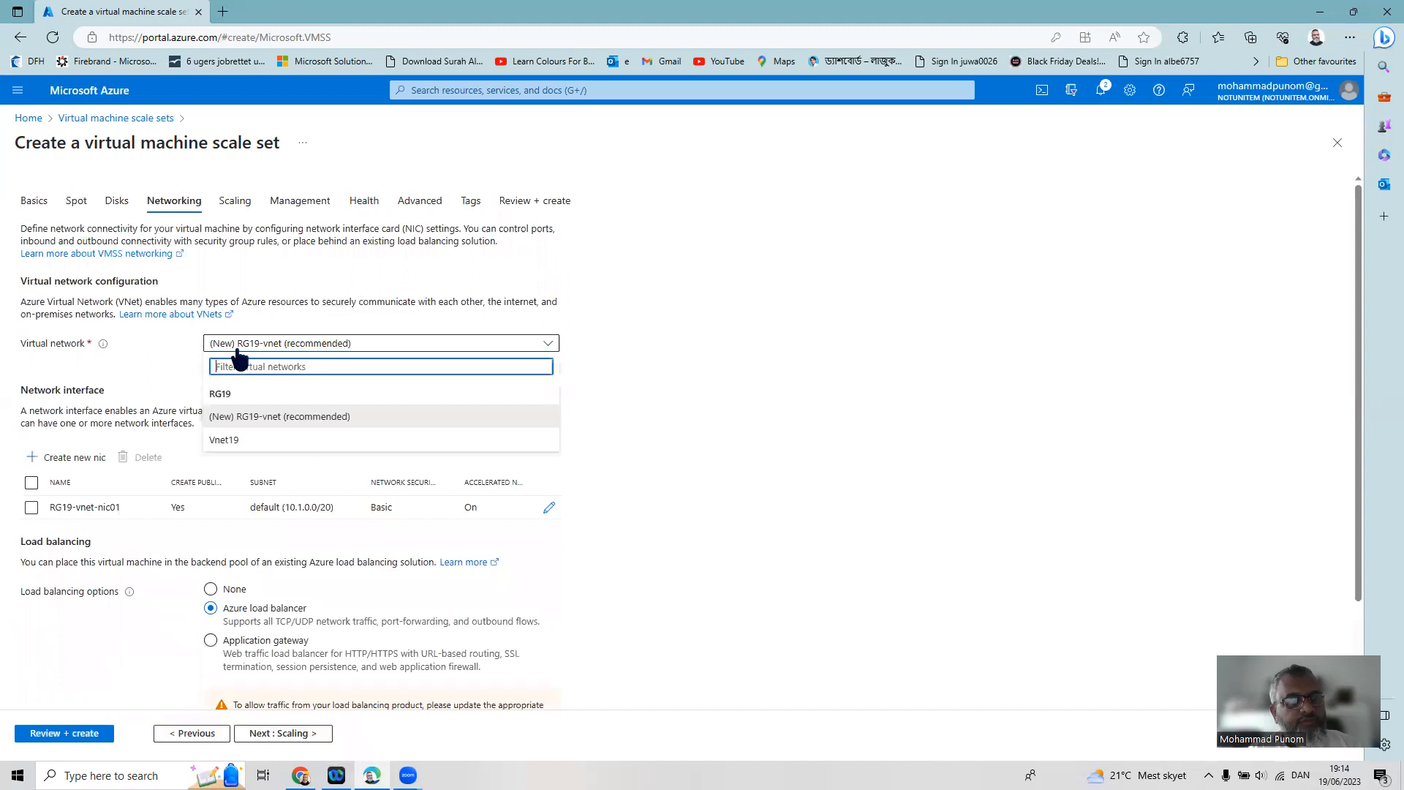
pyautogui.click(236, 441)
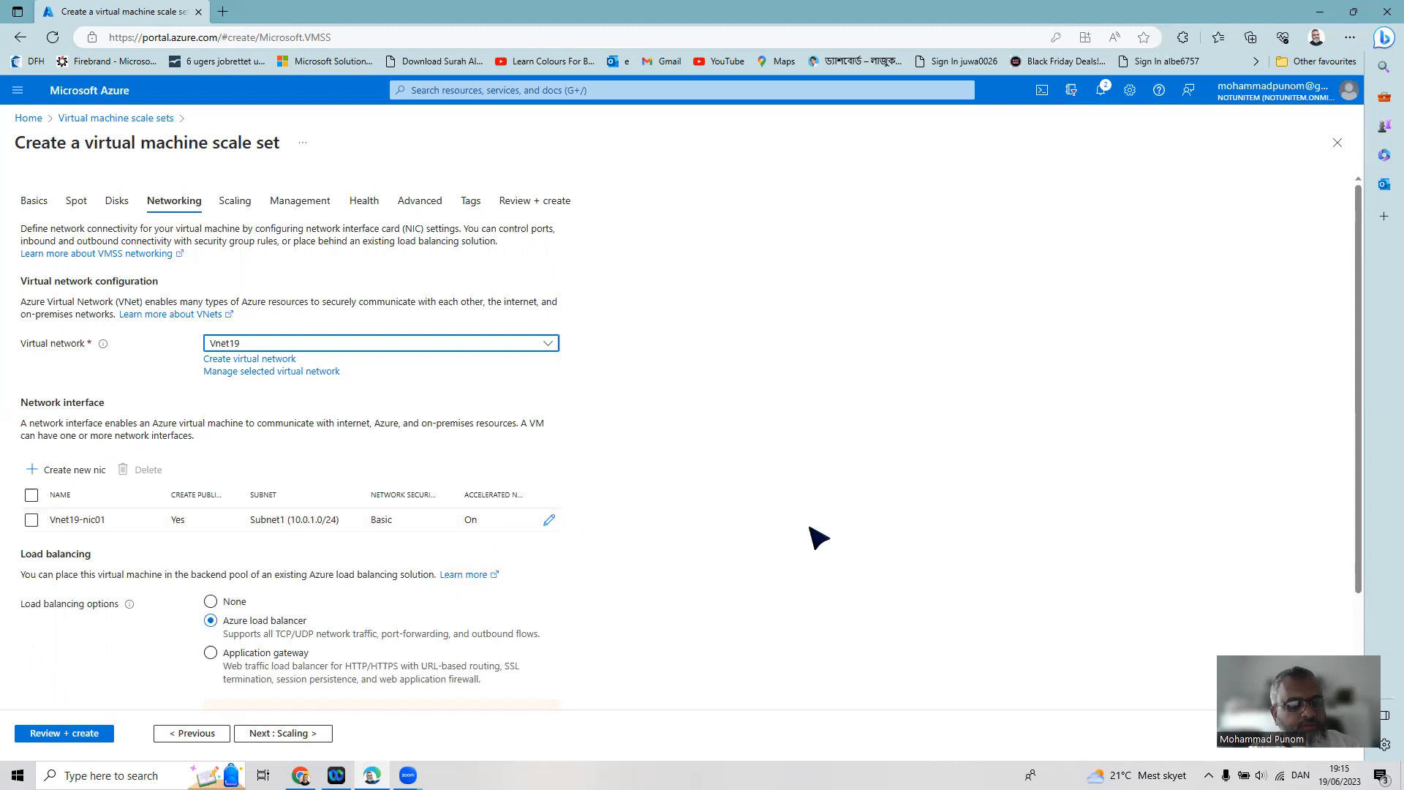
# Edit the network interface Vnet19-nic01 to allow RDP (3389) as a public inbound port
pyautogui.click(550, 521)
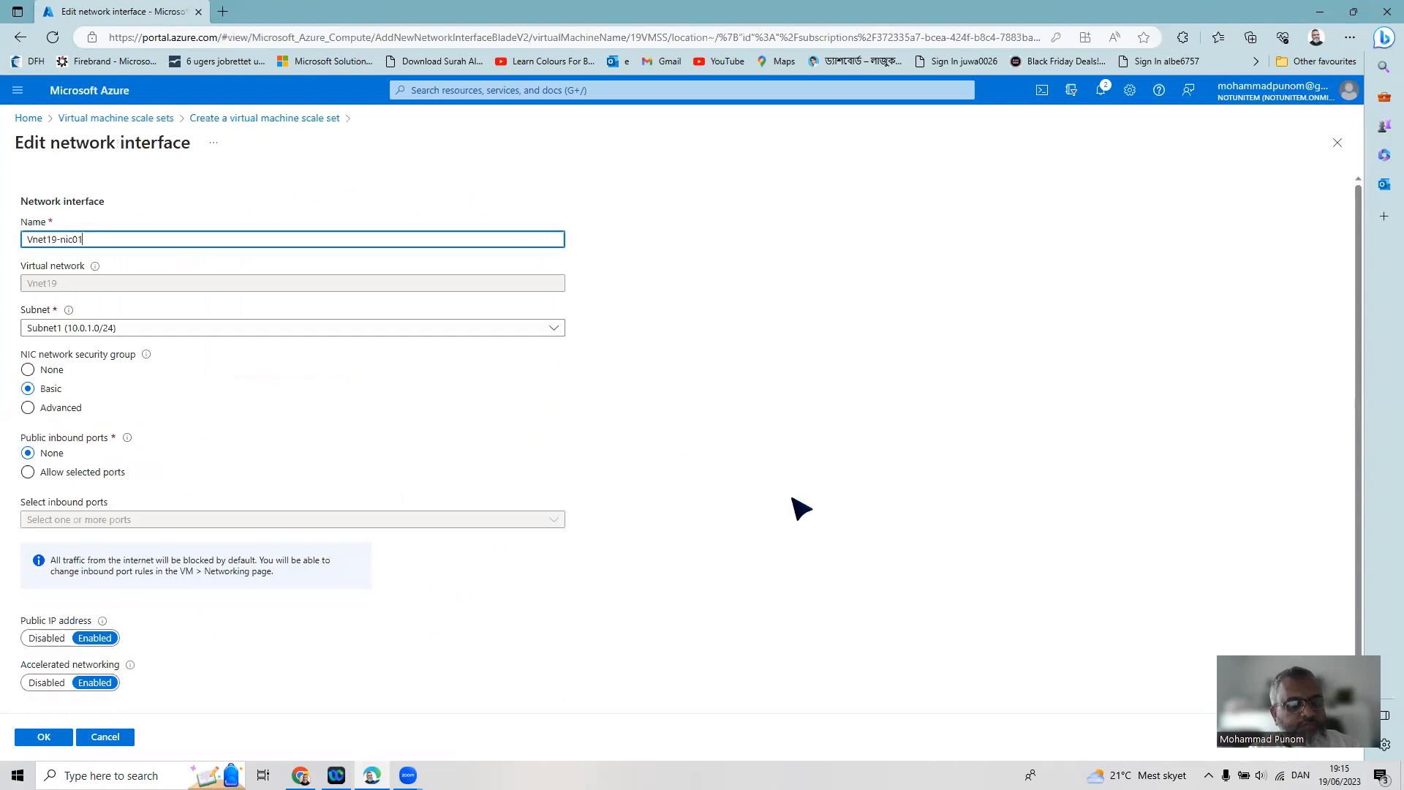
pyautogui.click(92, 474)
pyautogui.click(148, 522)
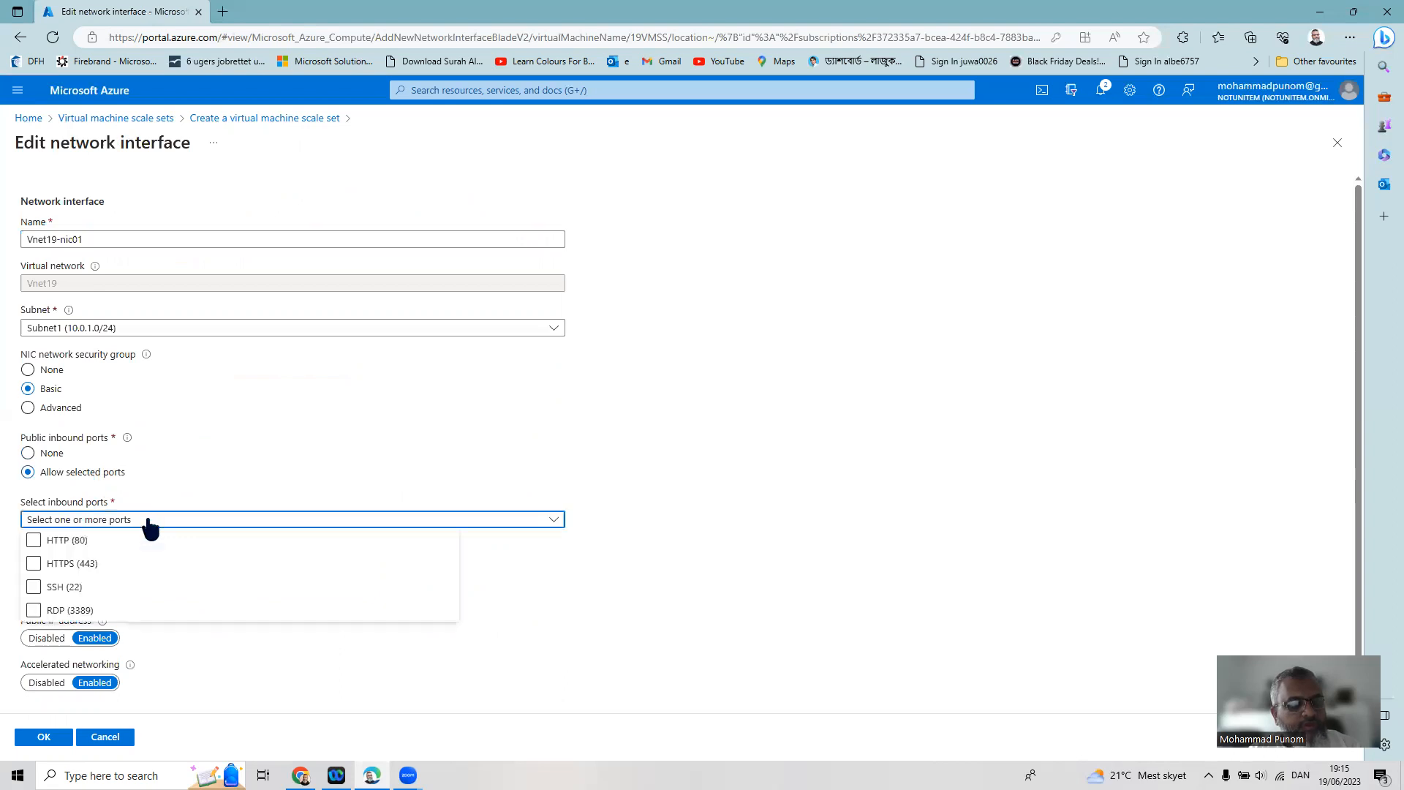
pyautogui.click(34, 610)
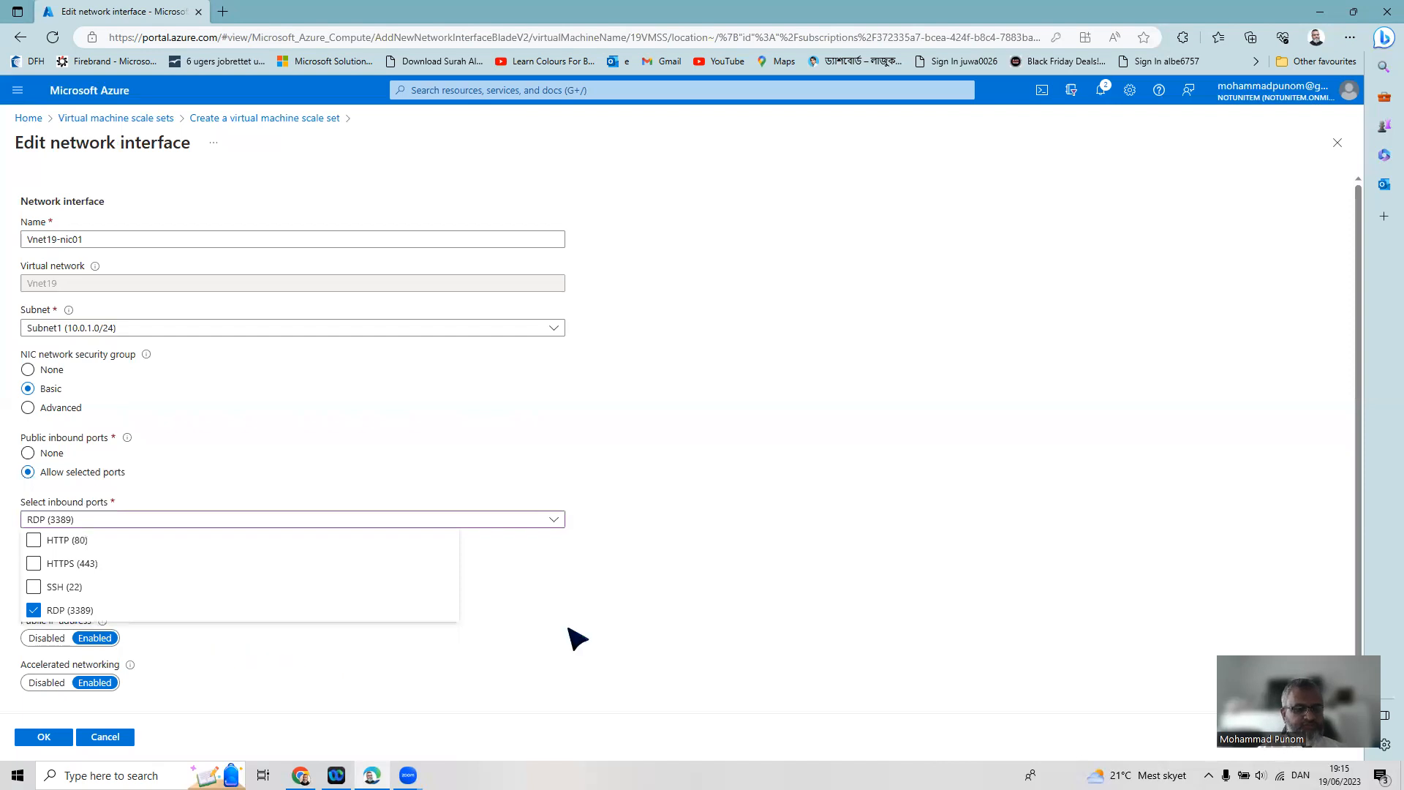
pyautogui.click(648, 607)
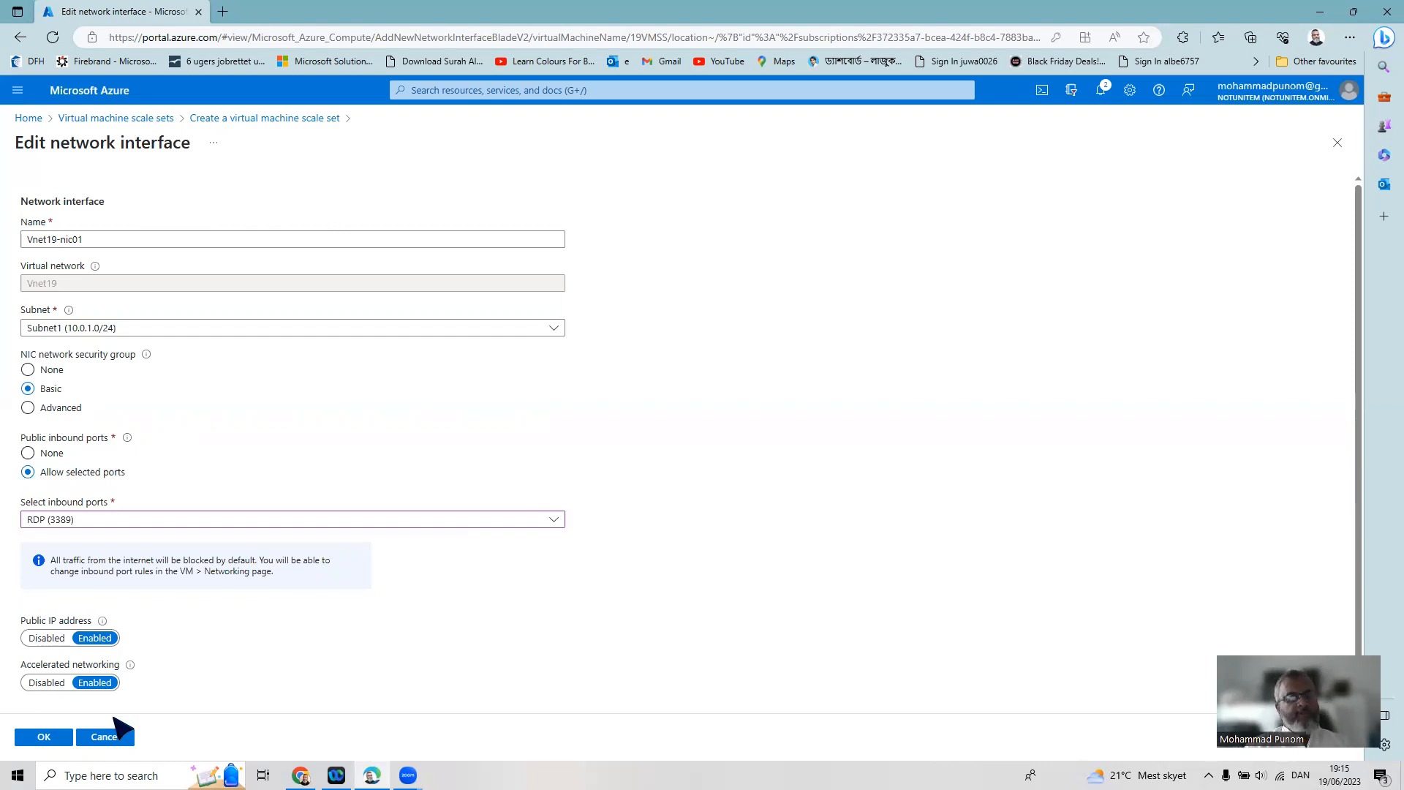
pyautogui.click(17, 739)
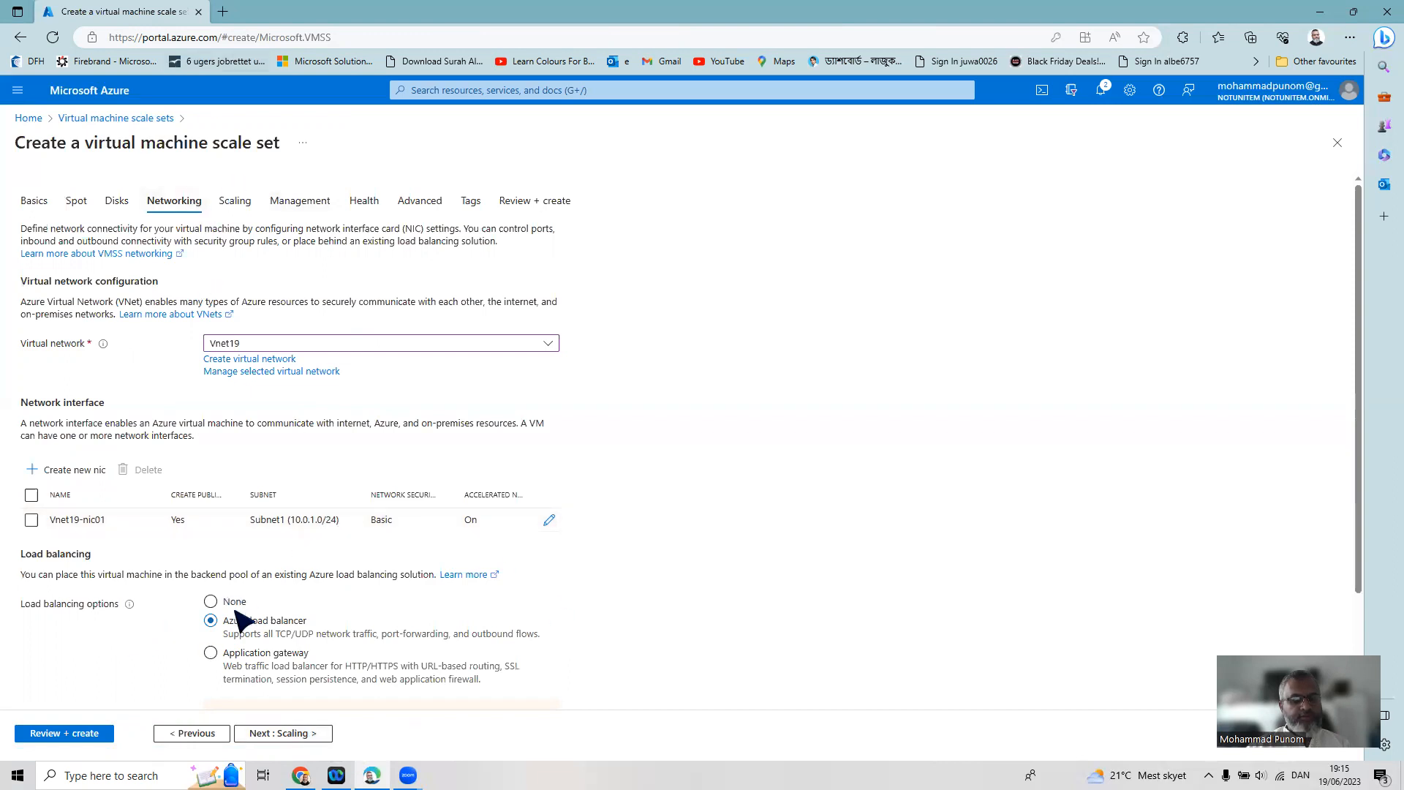
# Set the load balancing option to None and continue to the scaling settings
pyautogui.click(211, 601)
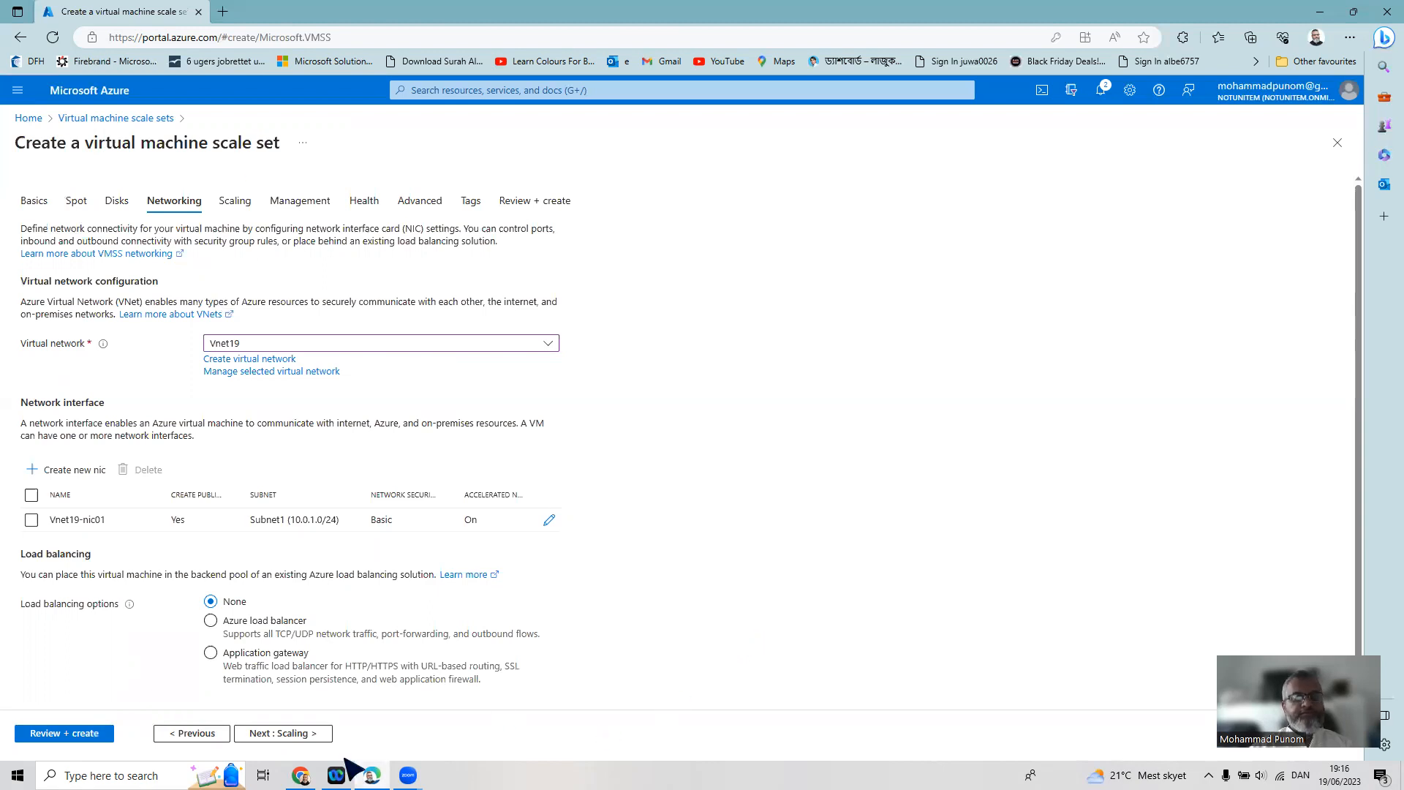
pyautogui.scroll(-1, 570, 614)
pyautogui.click(292, 734)
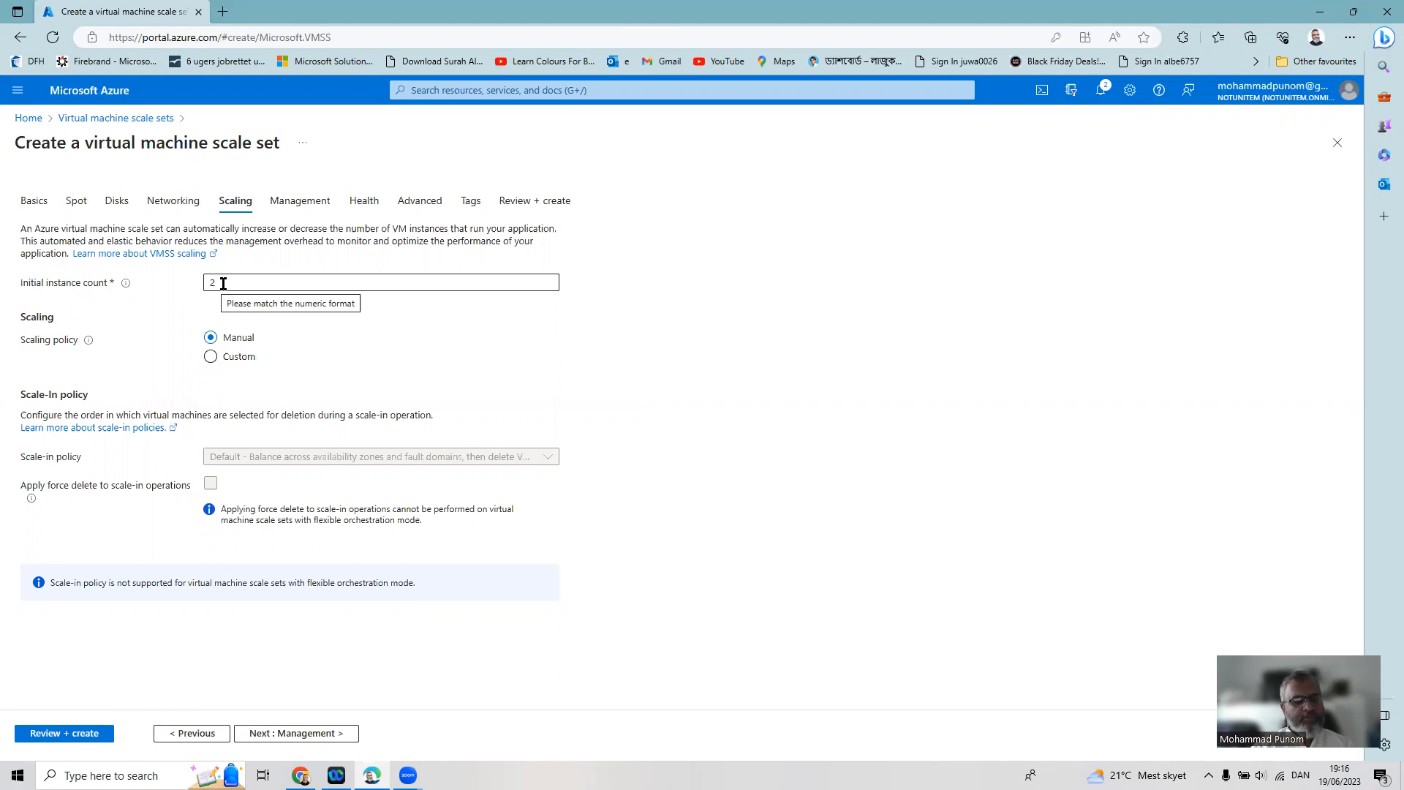
# Switch the scaling policy to Custom and set the maximum number of instances to 6
pyautogui.click(226, 358)
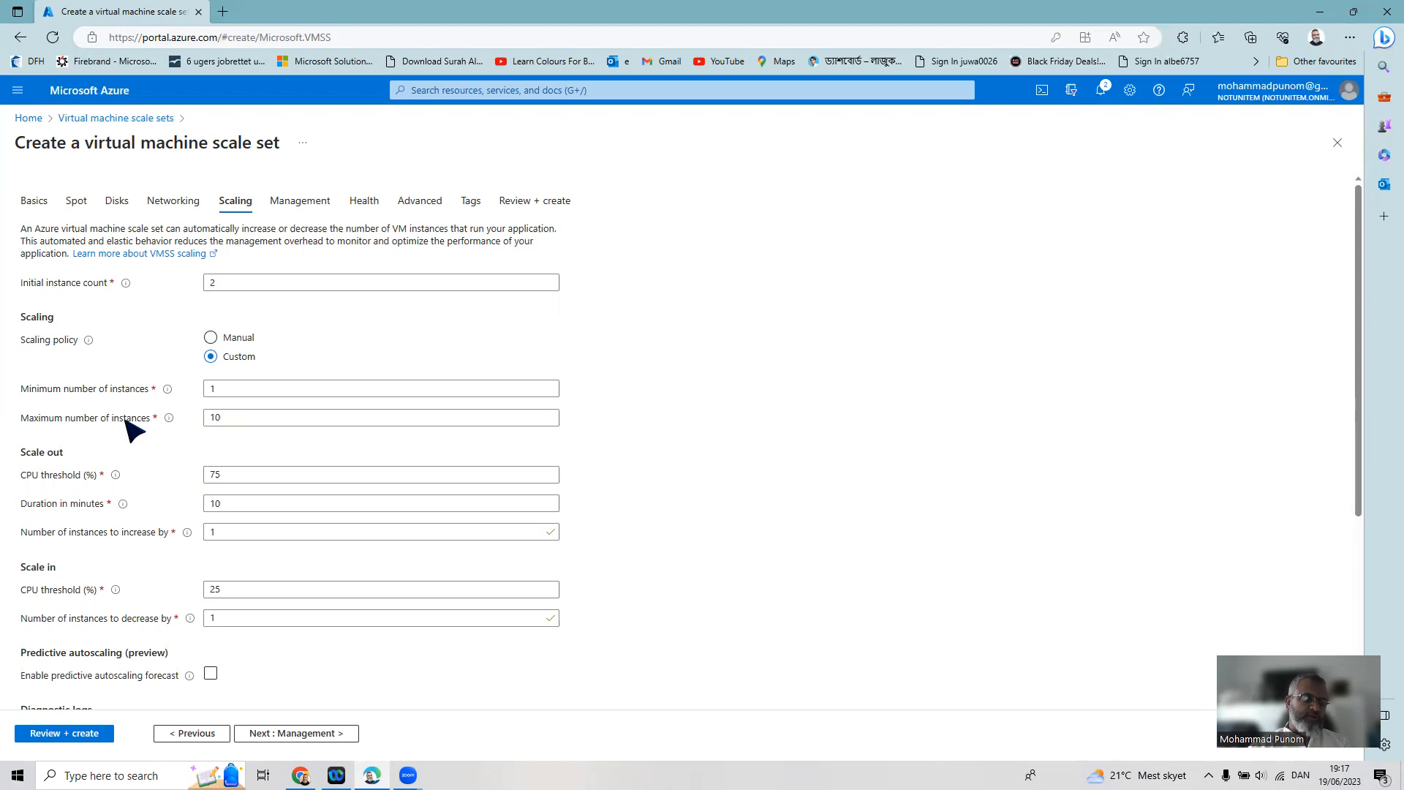
pyautogui.doubleClick(237, 416)
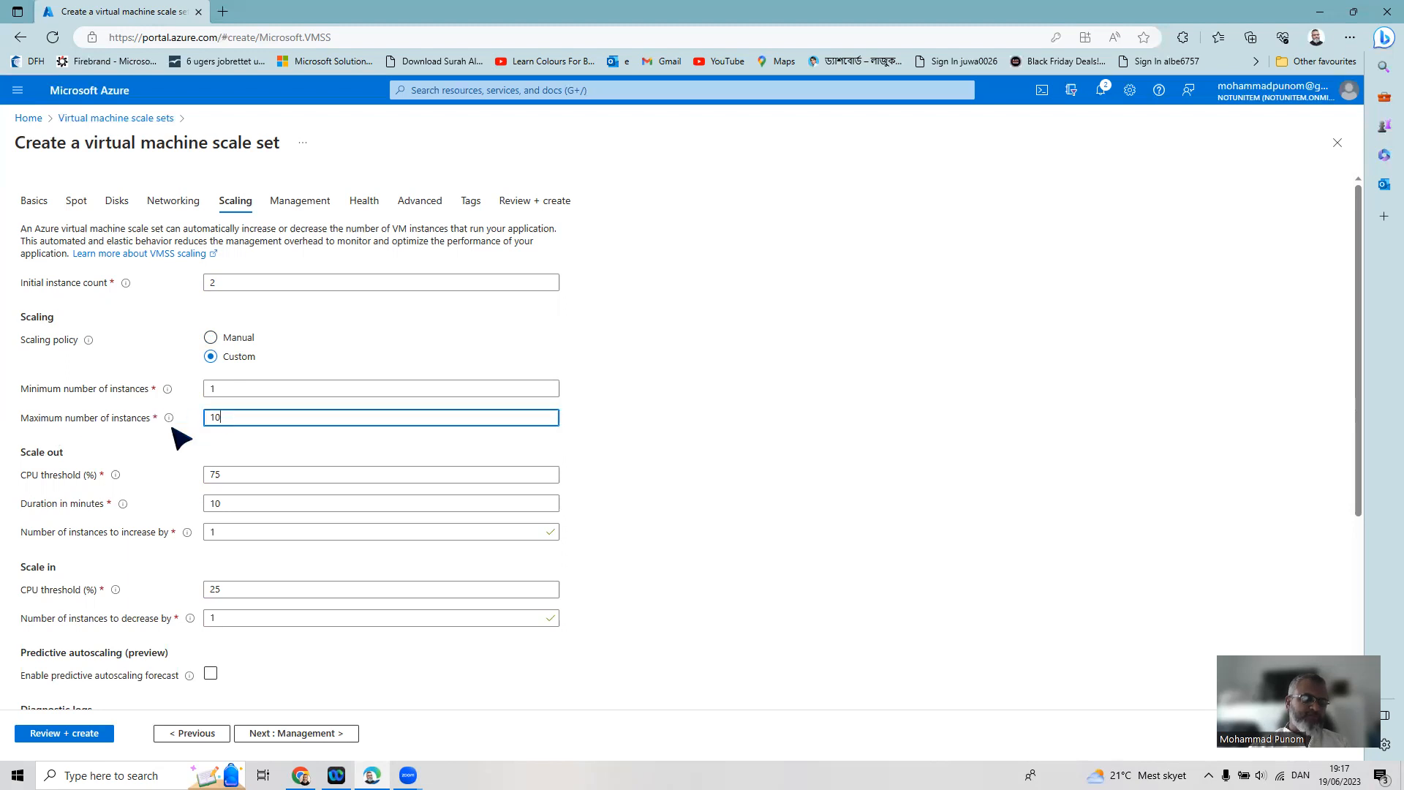
pyautogui.write('6')
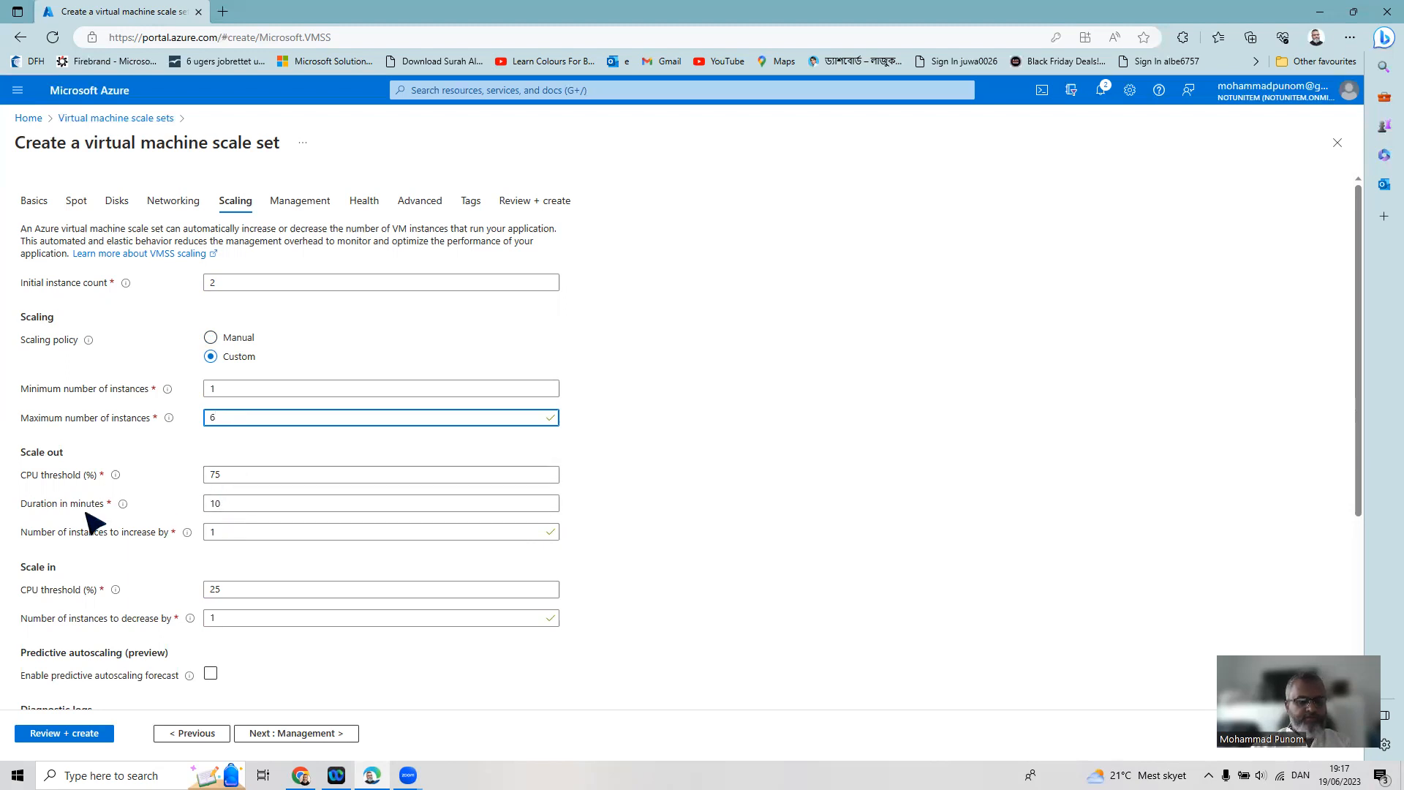
# Set the scale-out duration to 5 minutes, keep the other scaling defaults, and continue to the management settings
pyautogui.doubleClick(226, 496)
pyautogui.write('5')
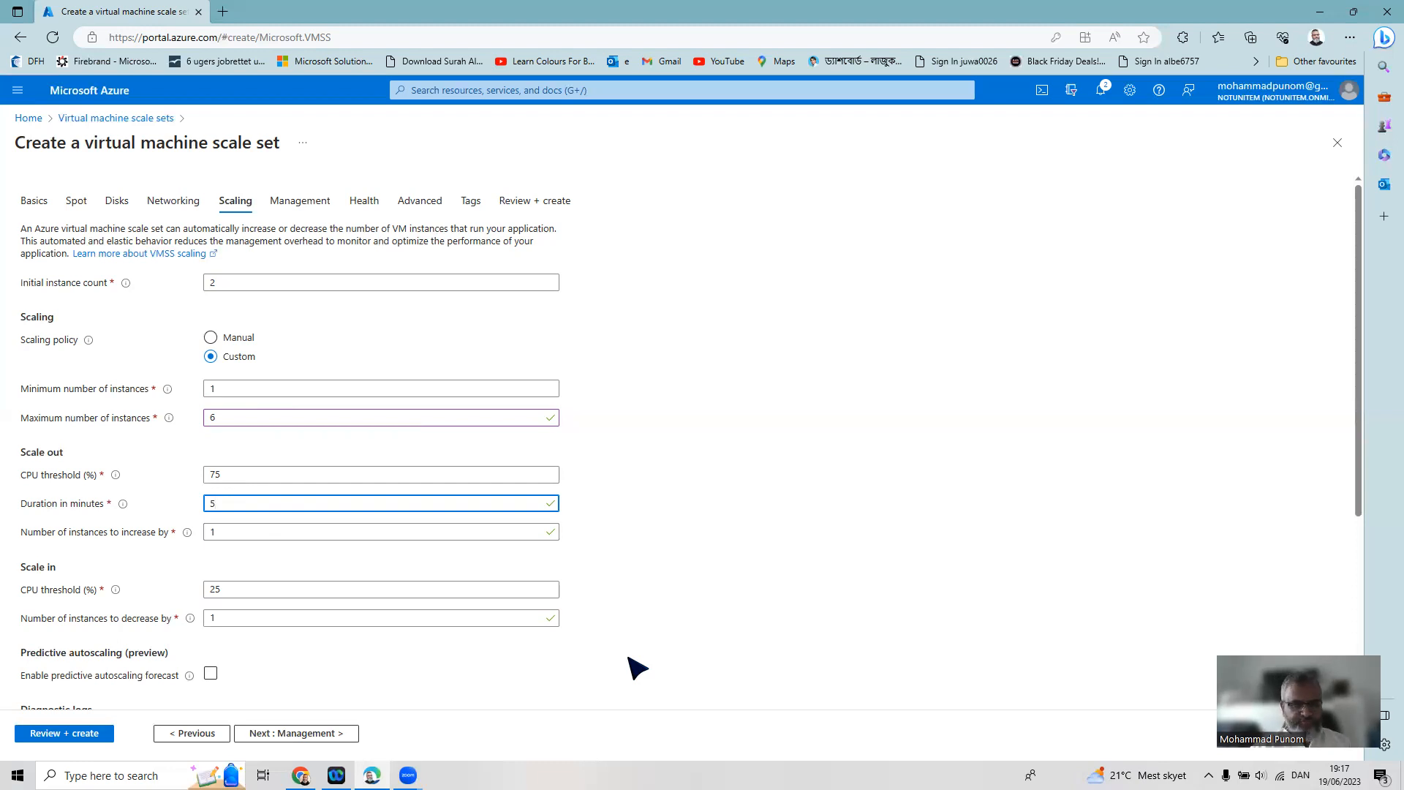
pyautogui.click(469, 591)
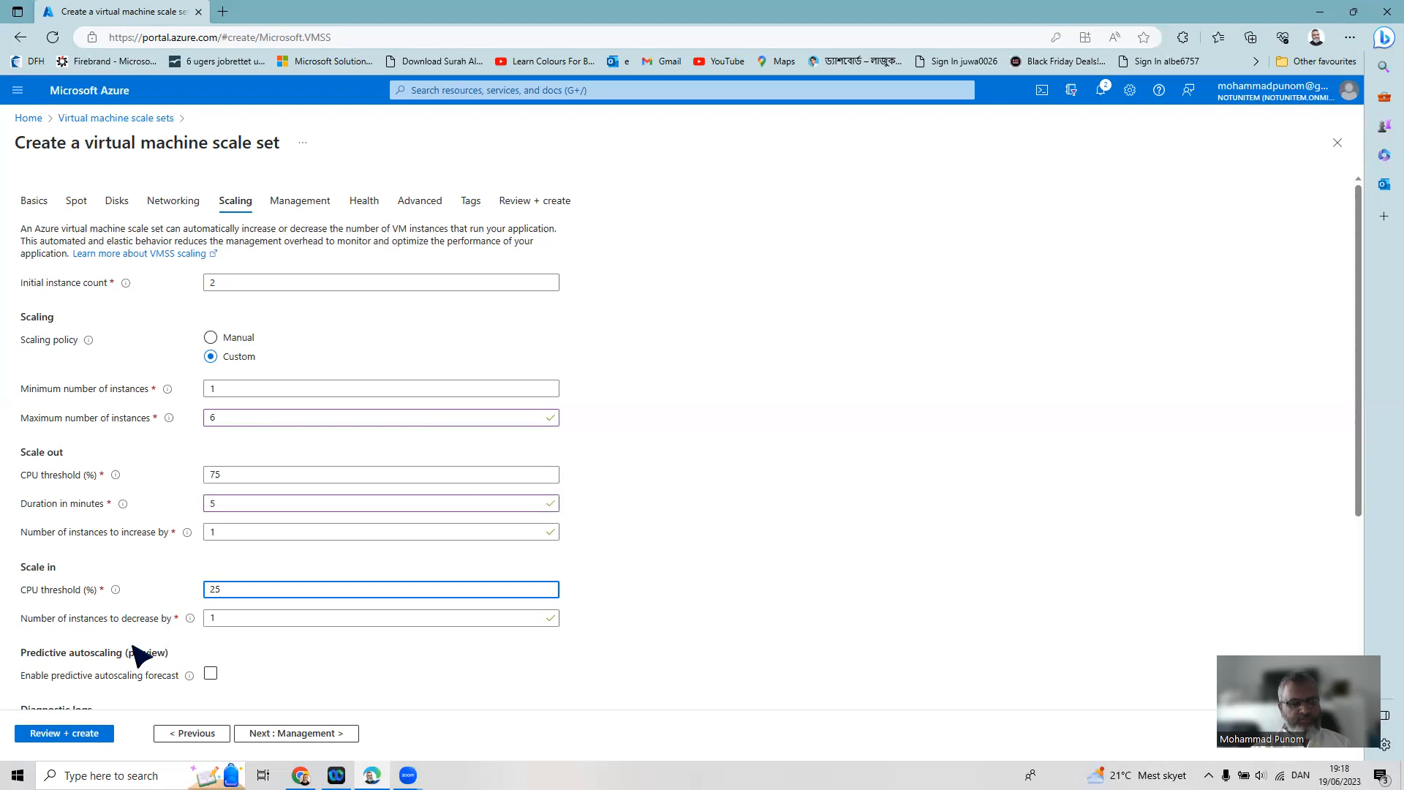
pyautogui.scroll(-2, 643, 680)
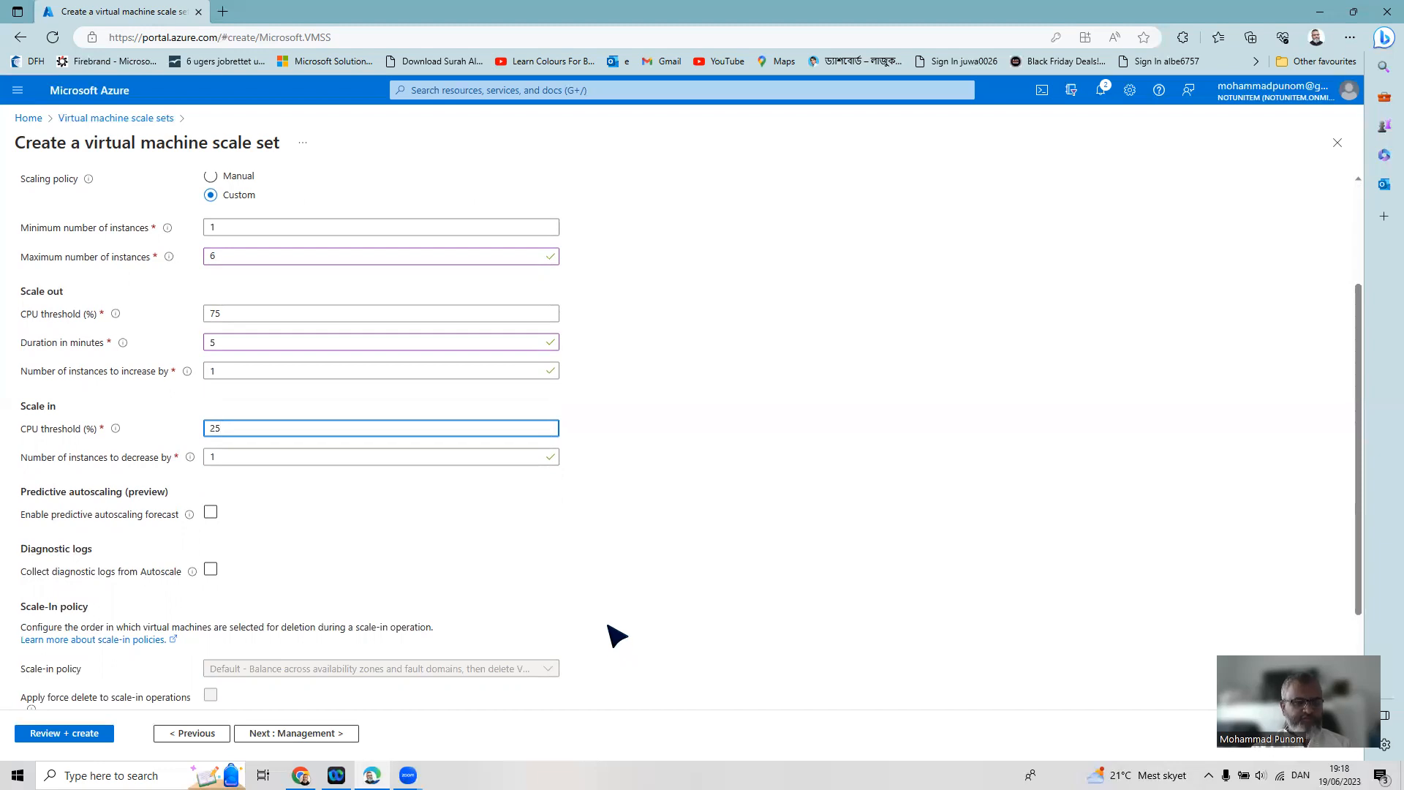
pyautogui.scroll(-2, 608, 626)
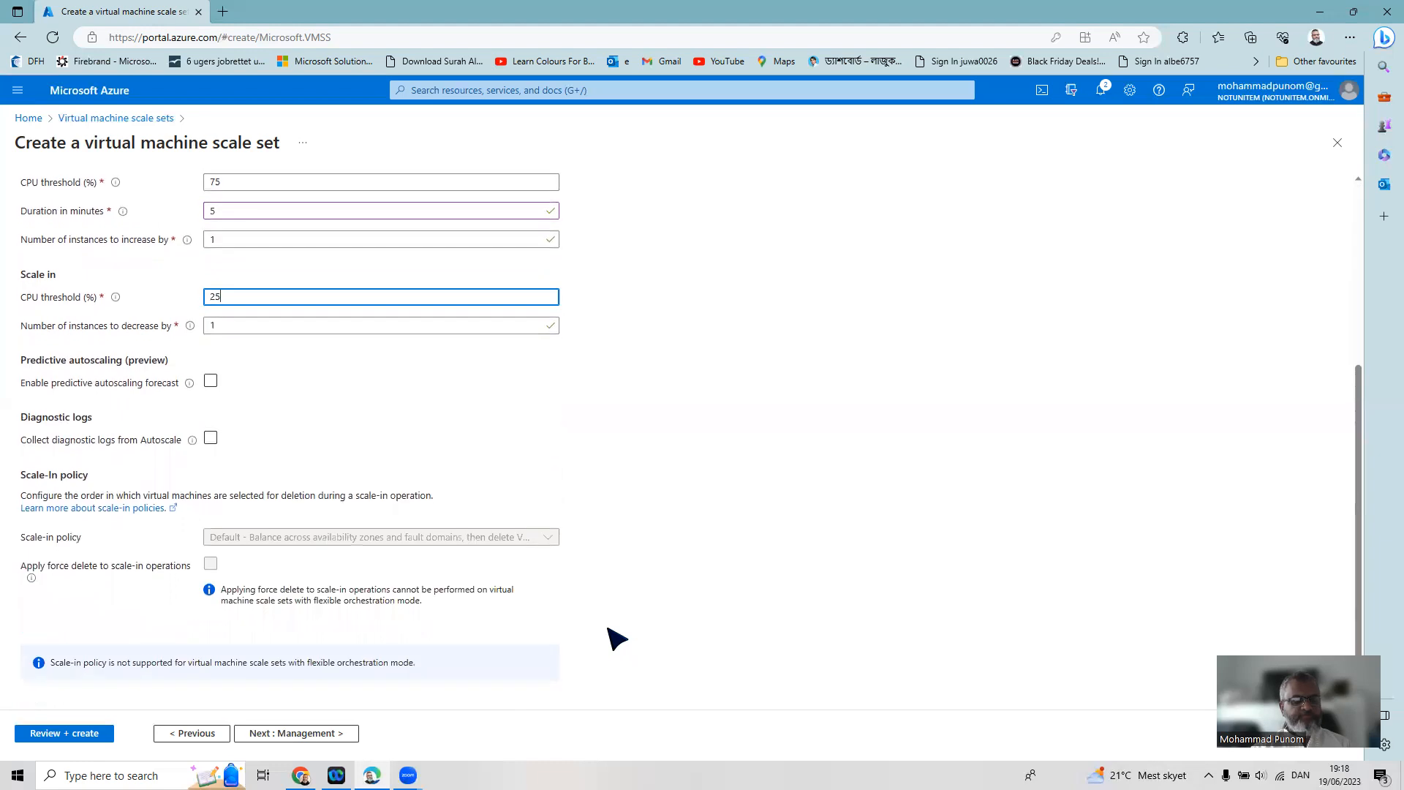
pyautogui.click(295, 734)
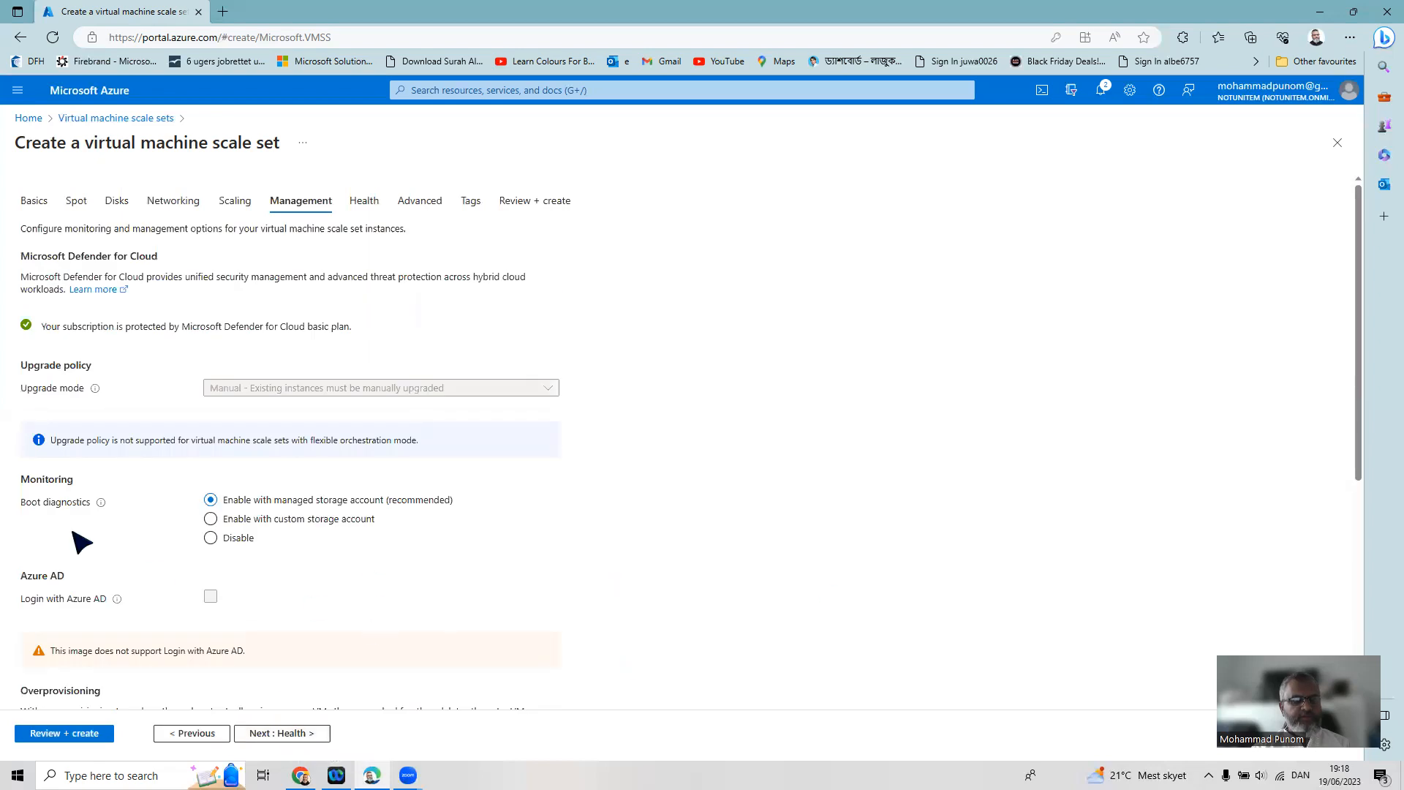
# Disable boot diagnostics and keep the default health and advanced settings, continuing to the tags
pyautogui.click(211, 539)
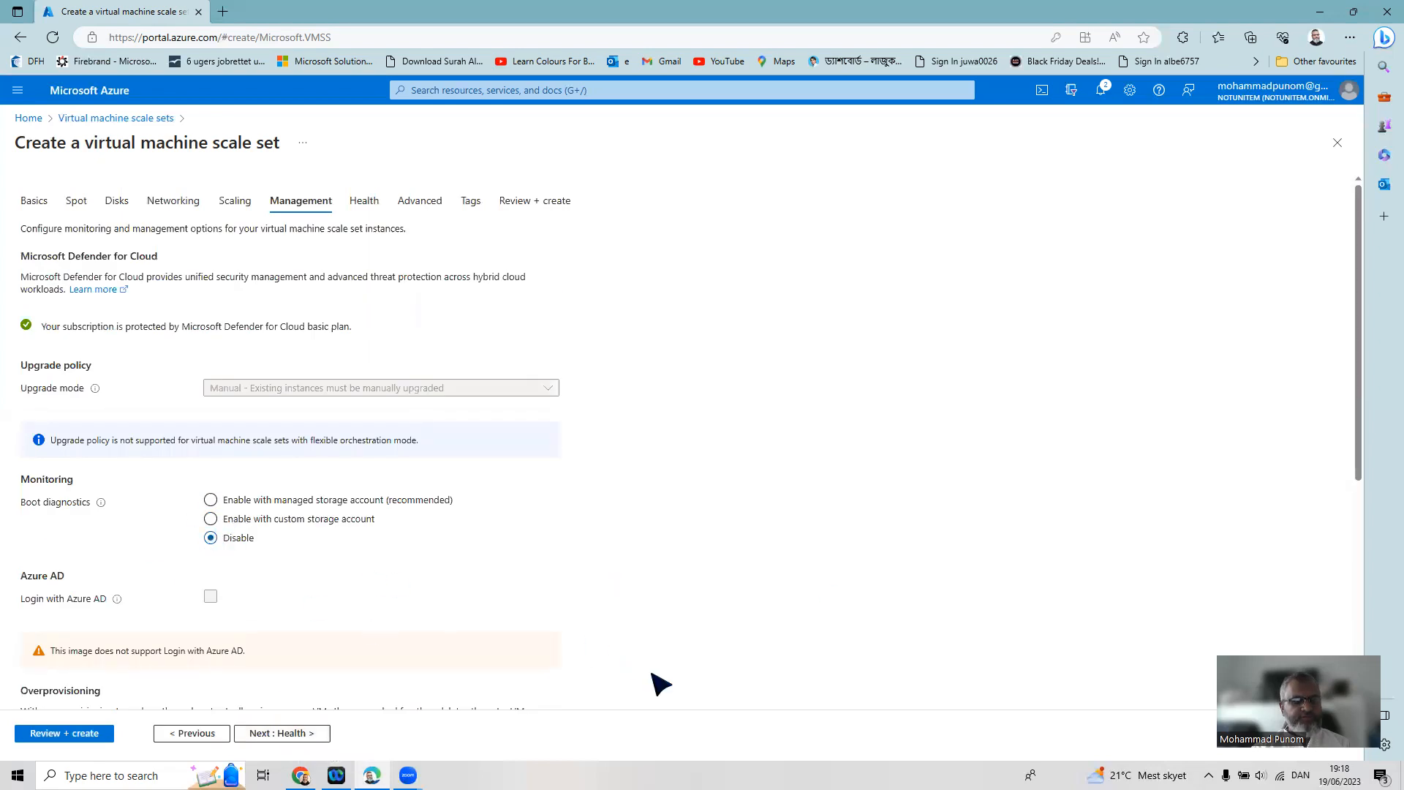
pyautogui.click(289, 734)
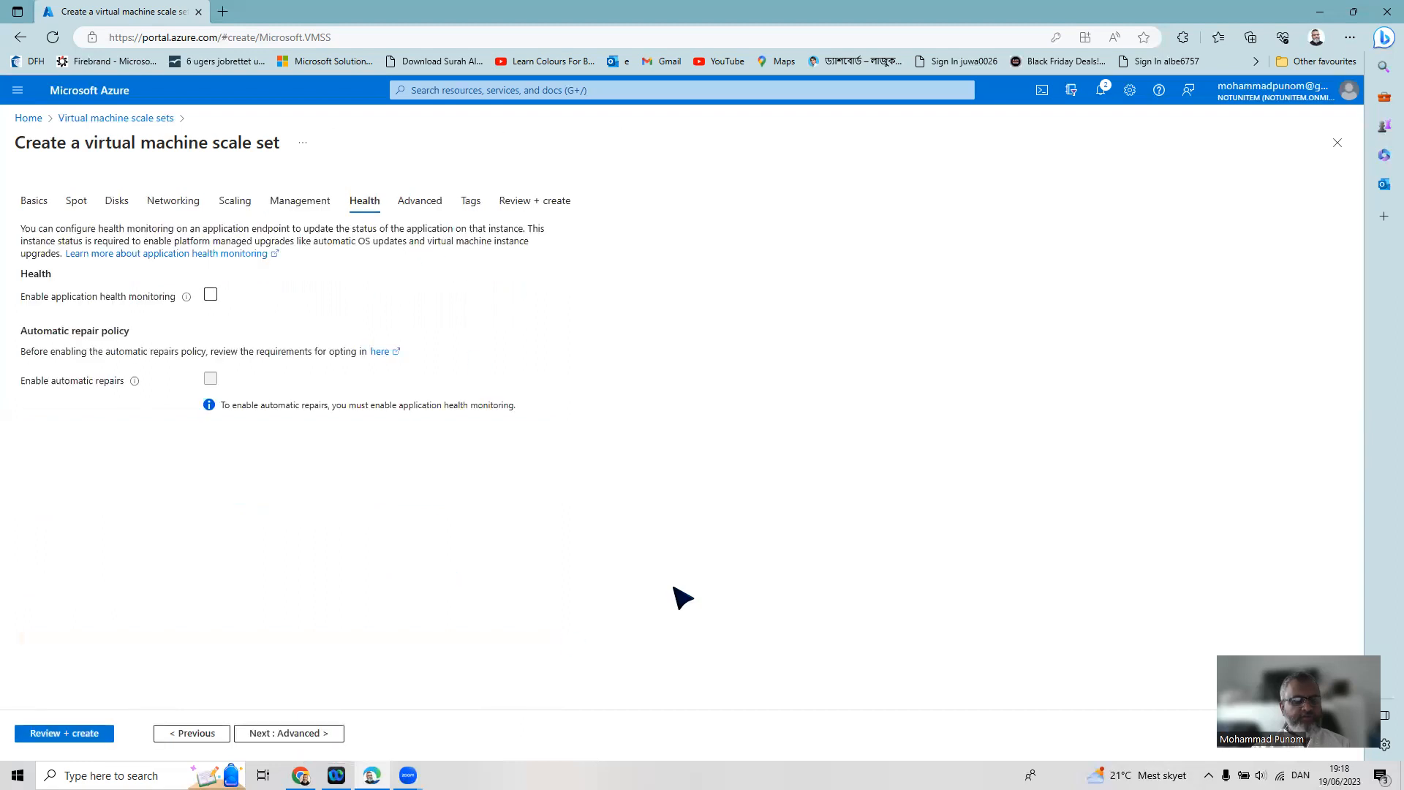
pyautogui.click(282, 733)
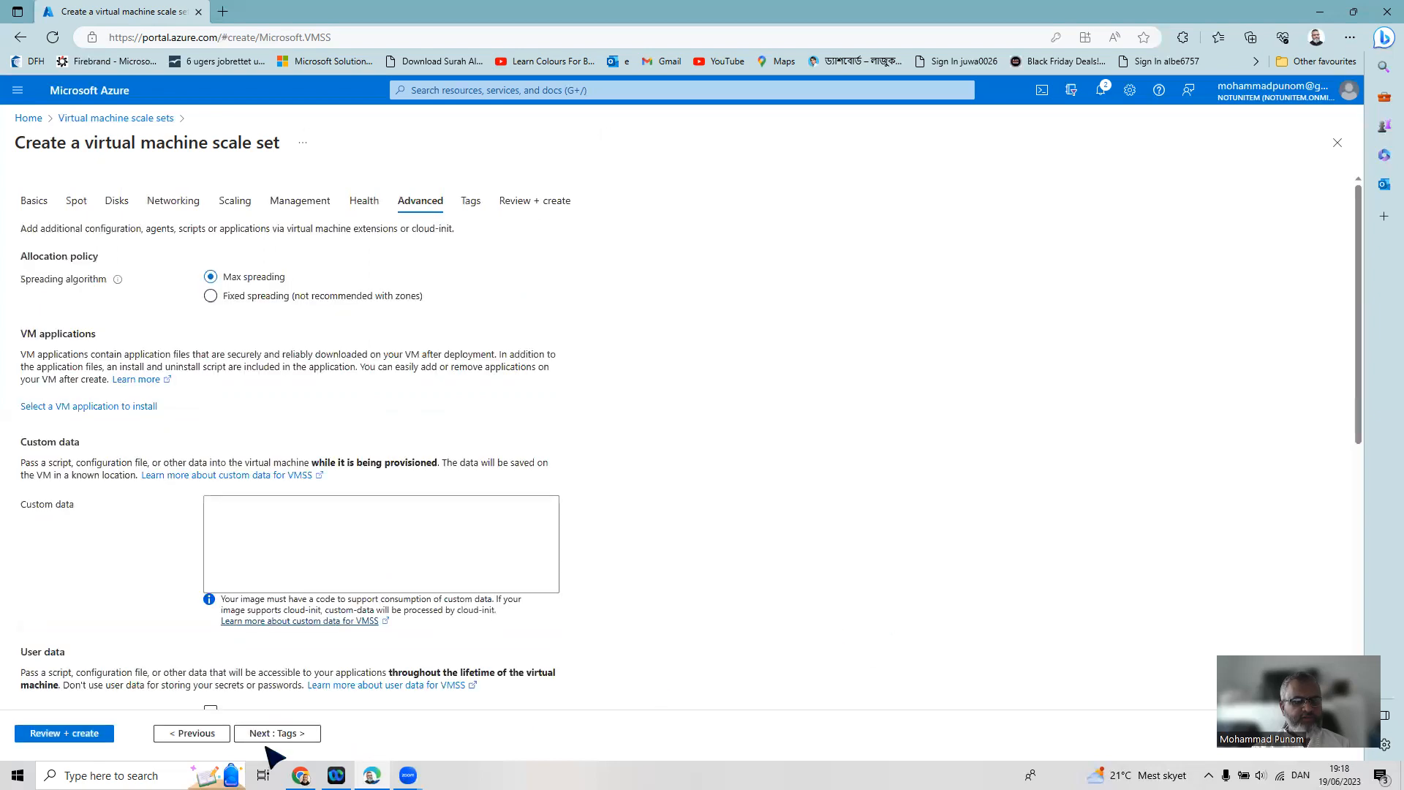
pyautogui.click(271, 737)
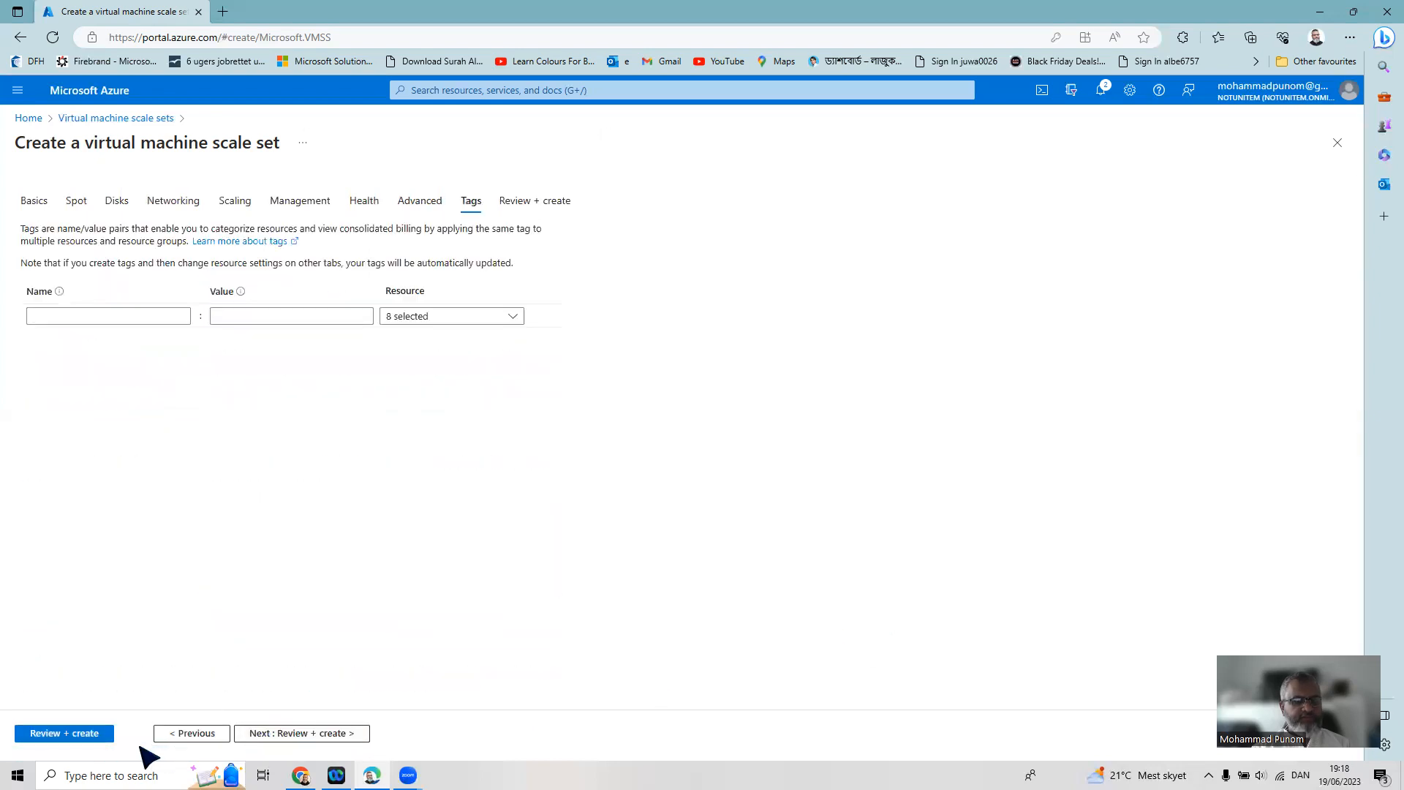
# Review and create the scale set without tags, and open the deployed 19VMSS resource
pyautogui.click(76, 735)
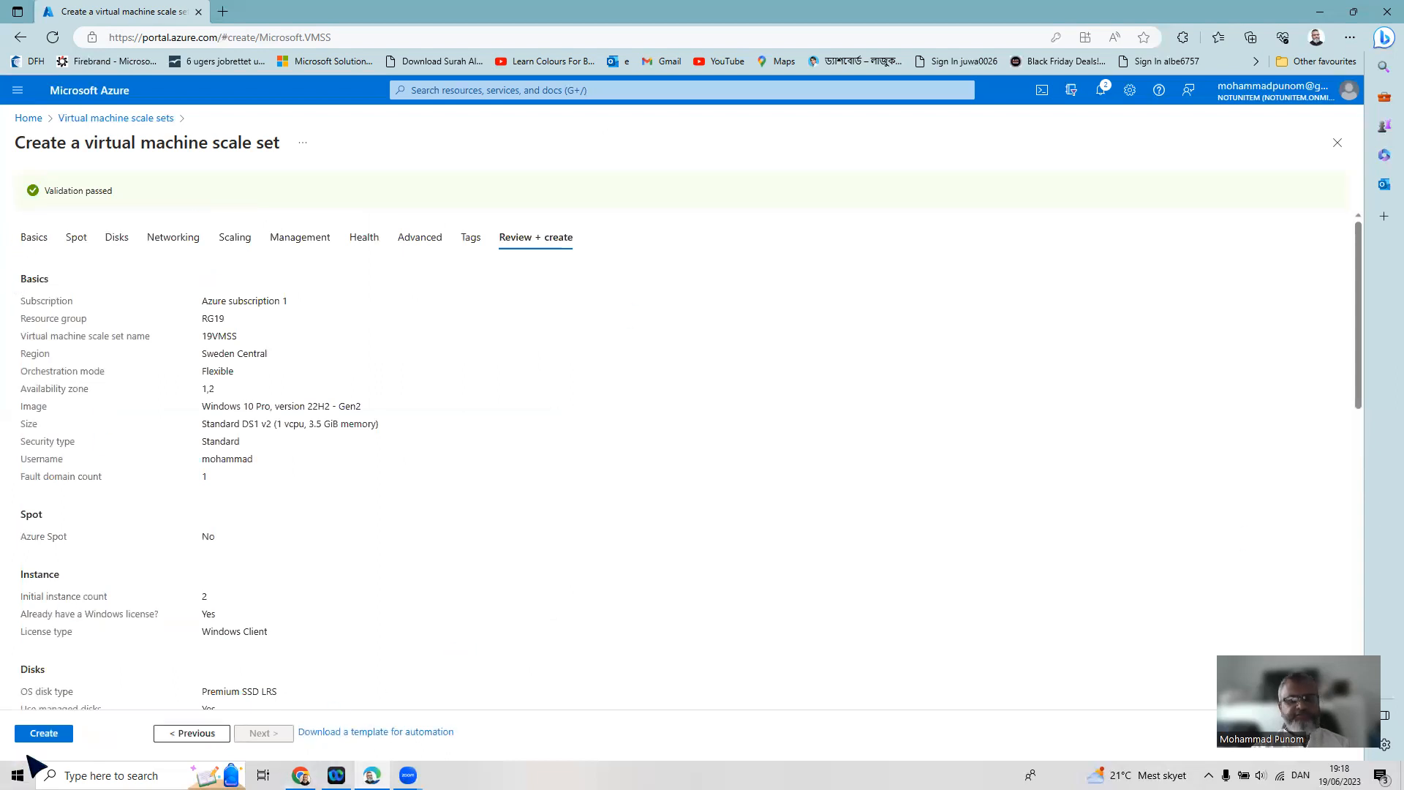
pyautogui.click(53, 740)
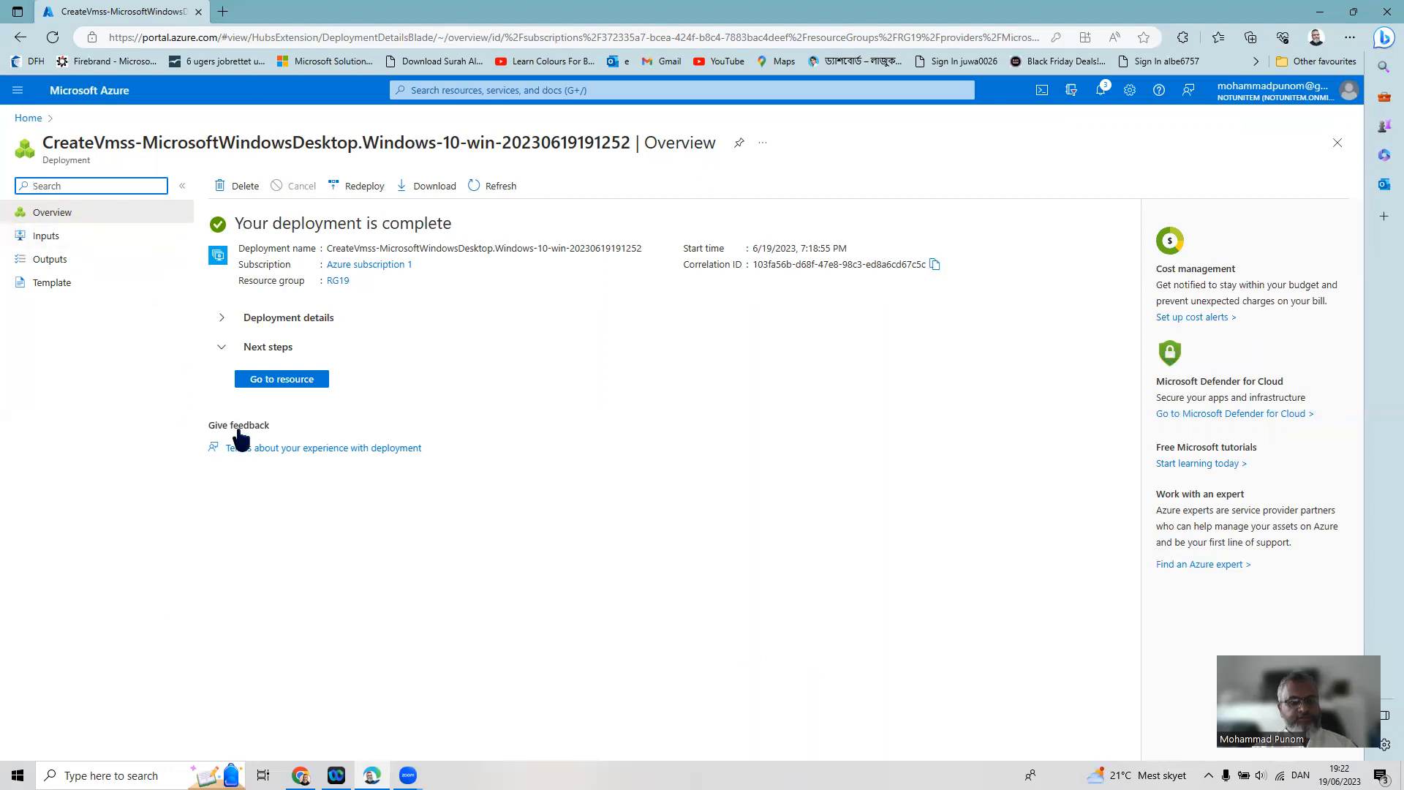
pyautogui.click(274, 379)
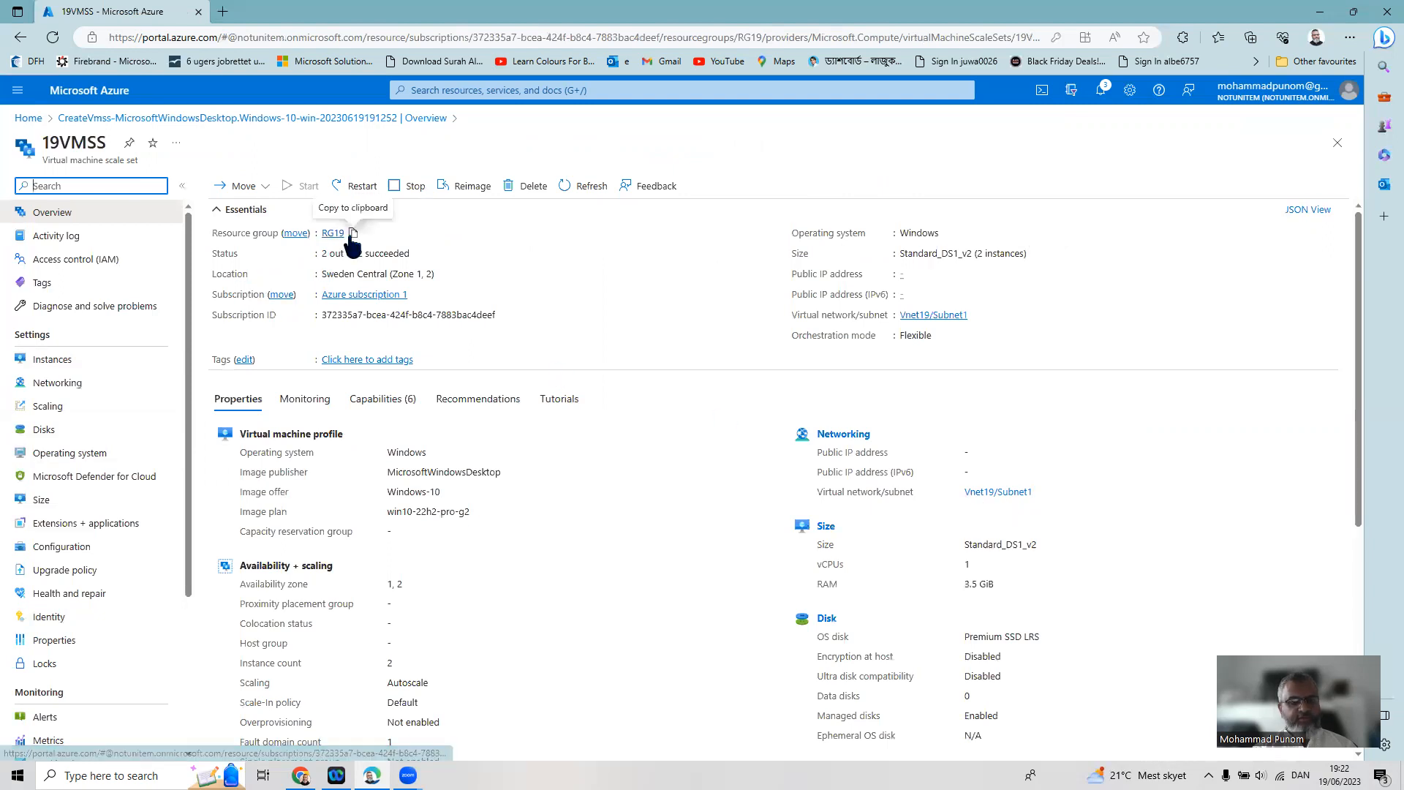
# Examine the instance list of 19VMSS and its custom autoscale rules and instance limits
pyautogui.click(47, 366)
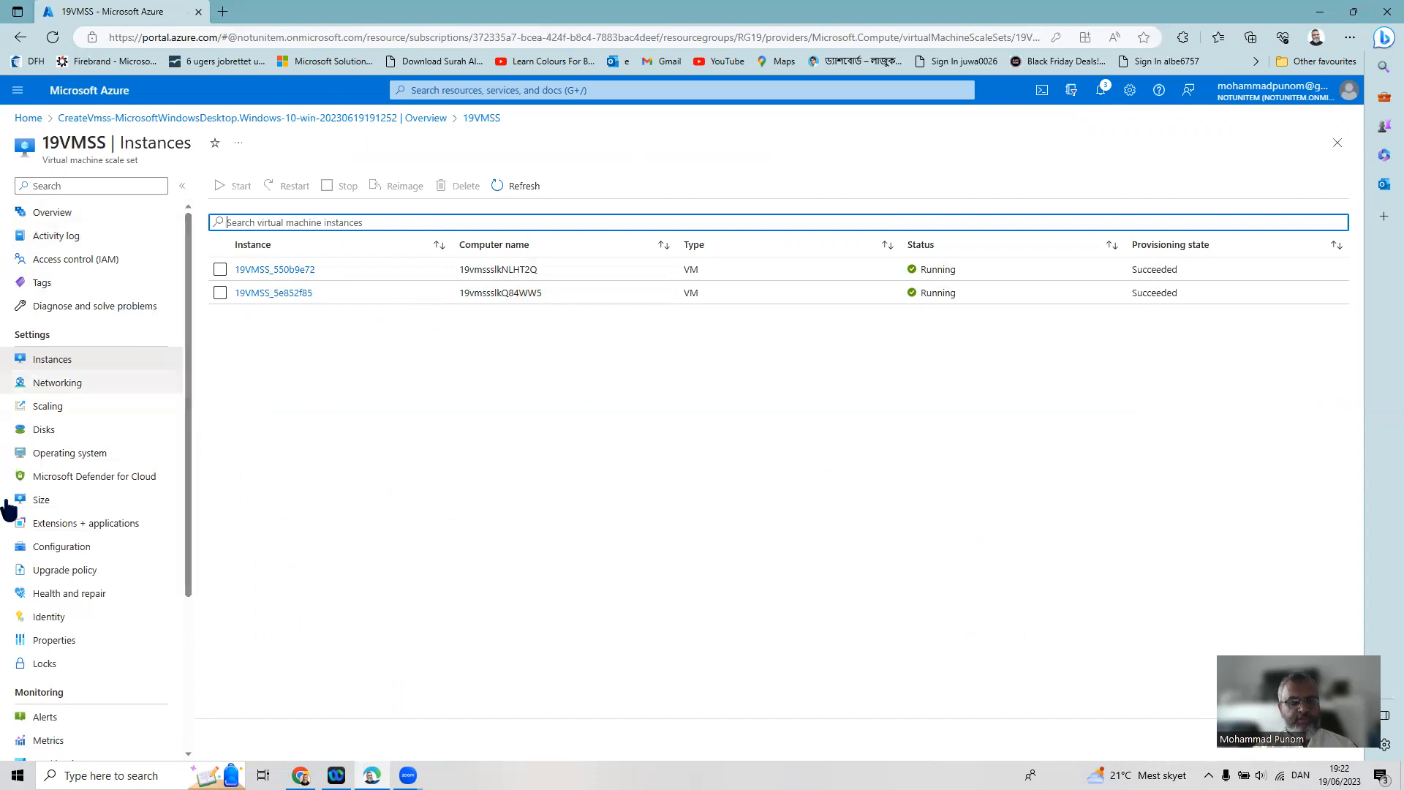
pyautogui.click(79, 407)
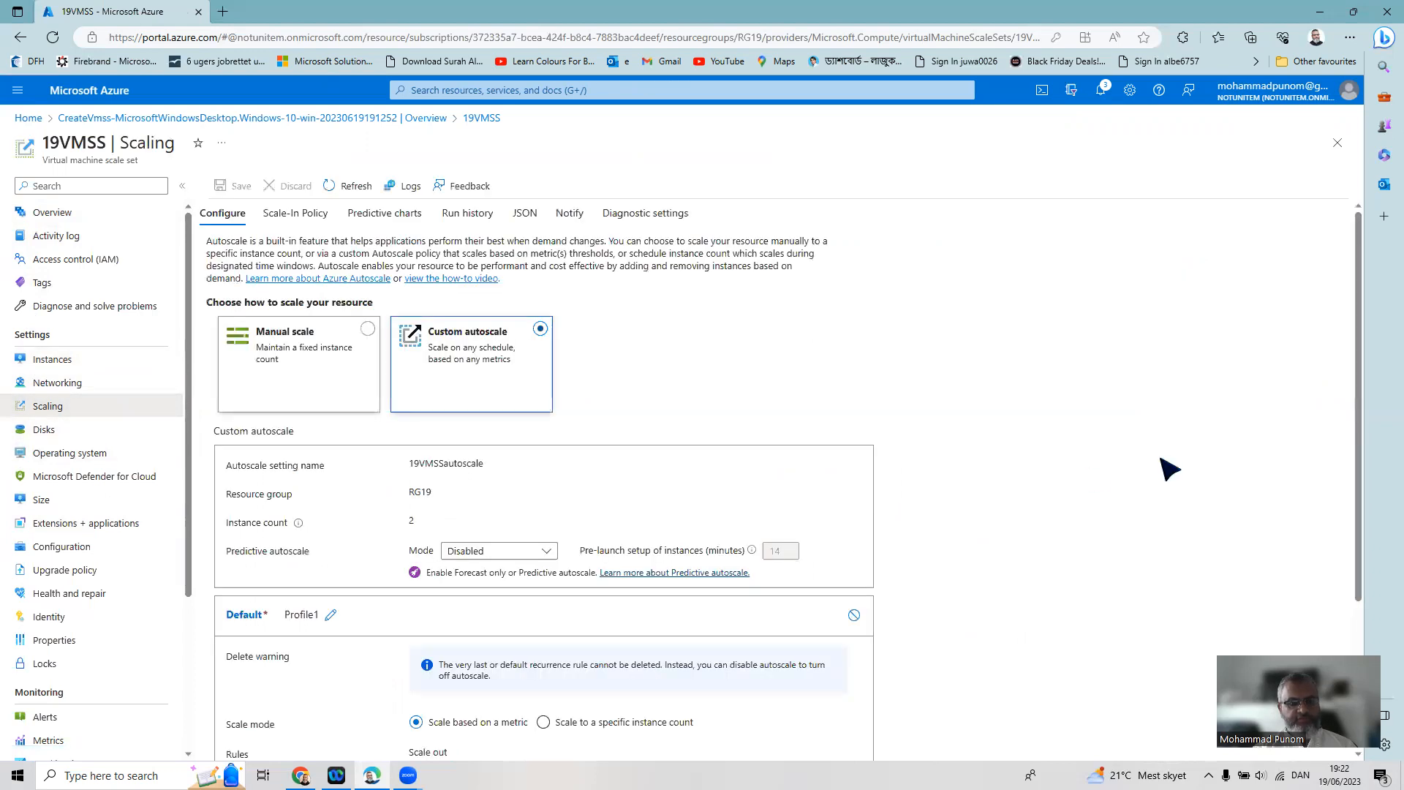
pyautogui.scroll(-3, 1168, 474)
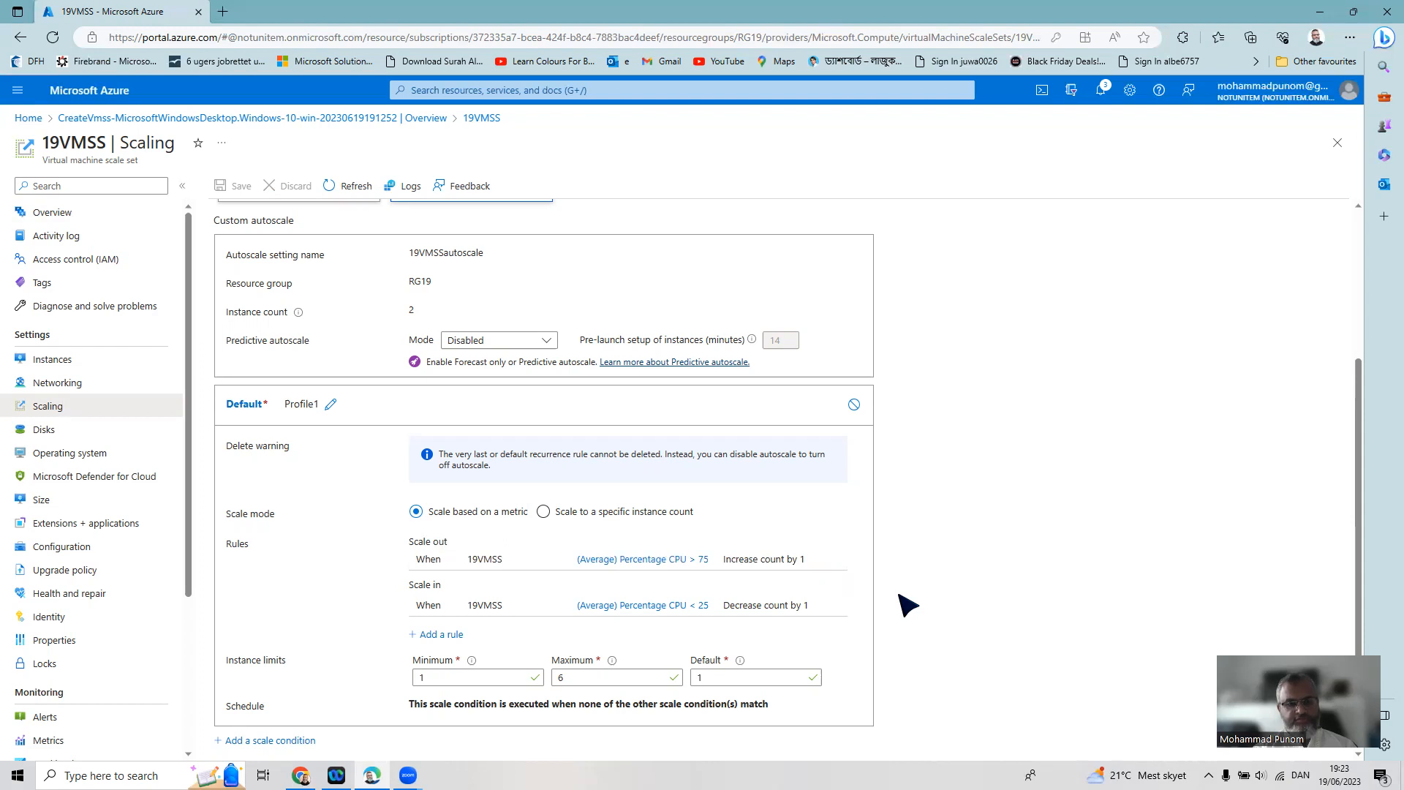
pyautogui.scroll(3, 906, 604)
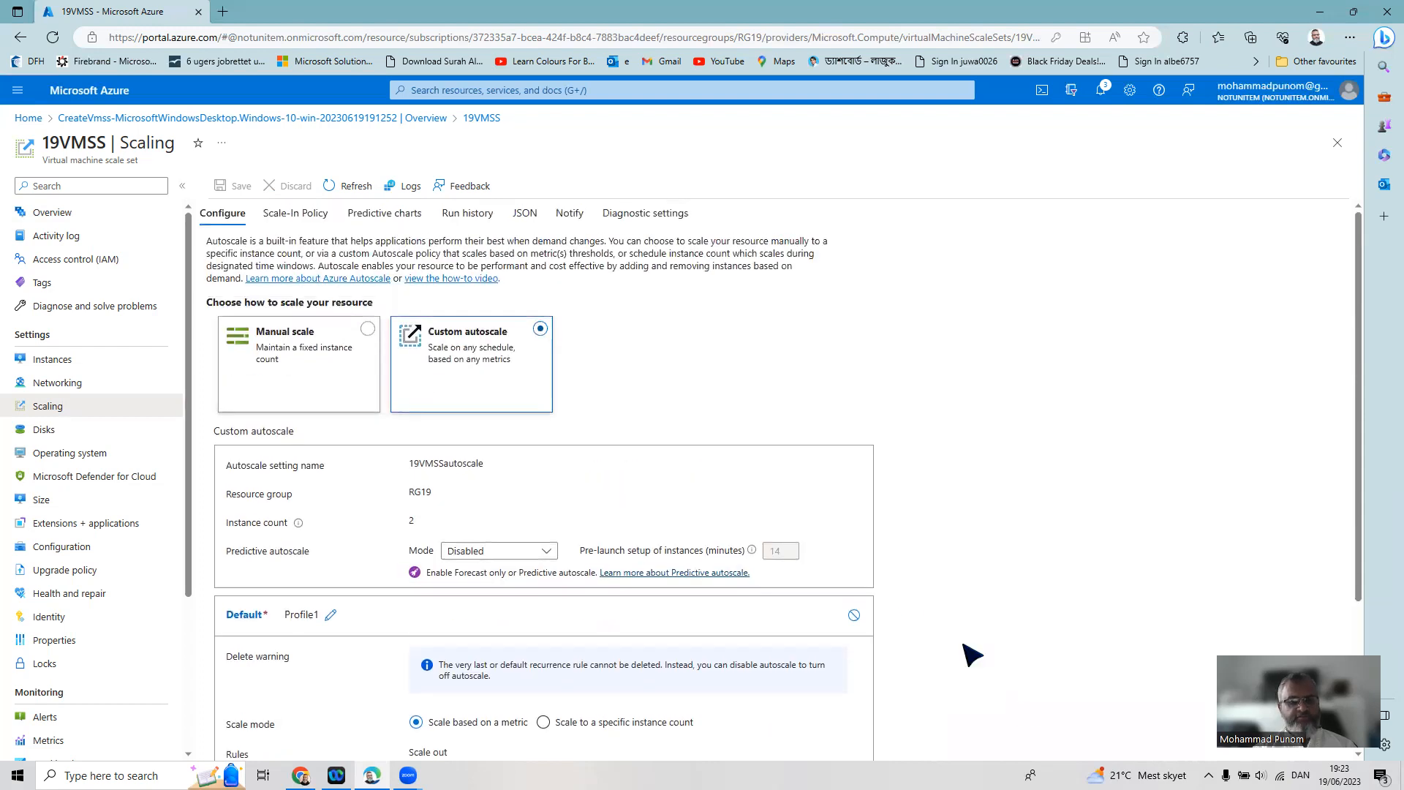
pyautogui.click(68, 370)
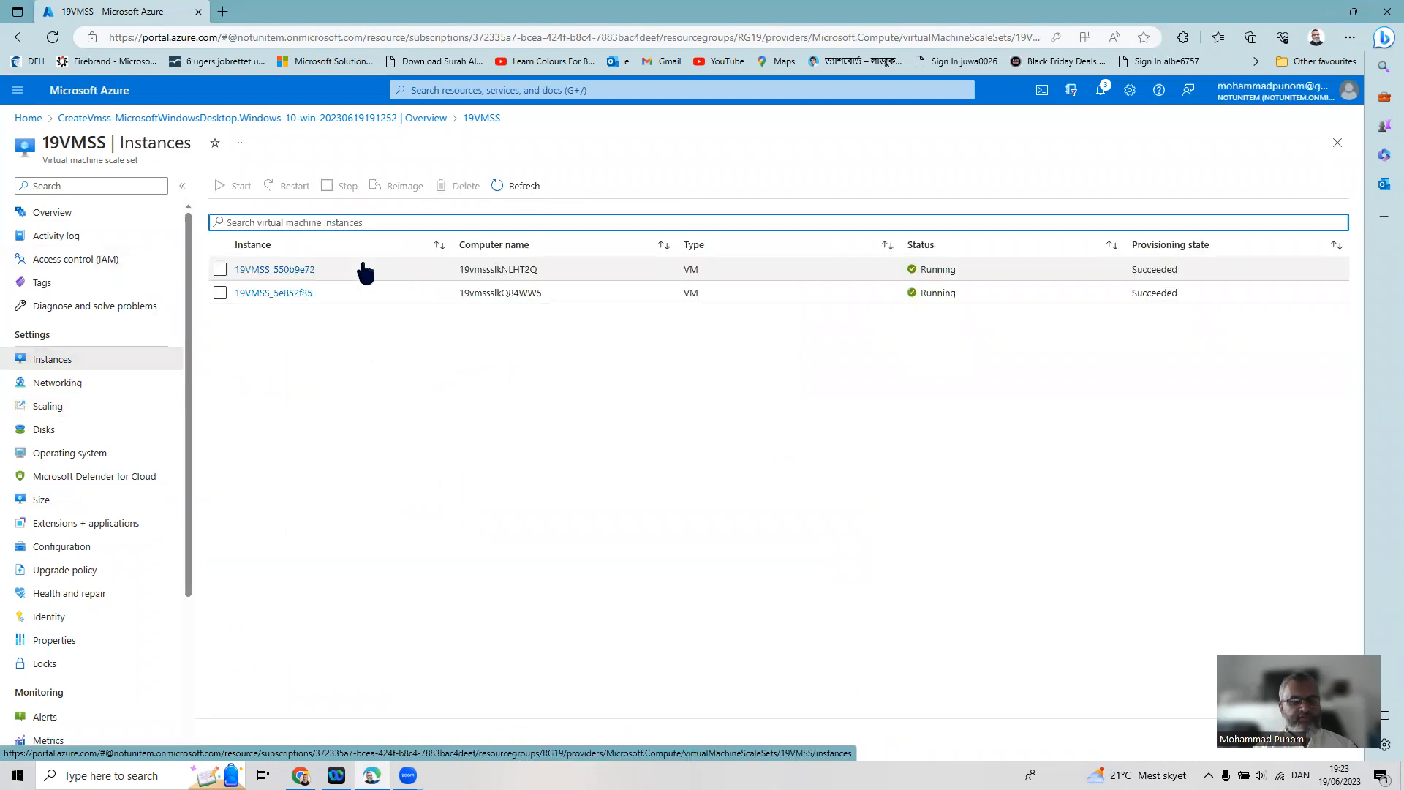
pyautogui.click(46, 410)
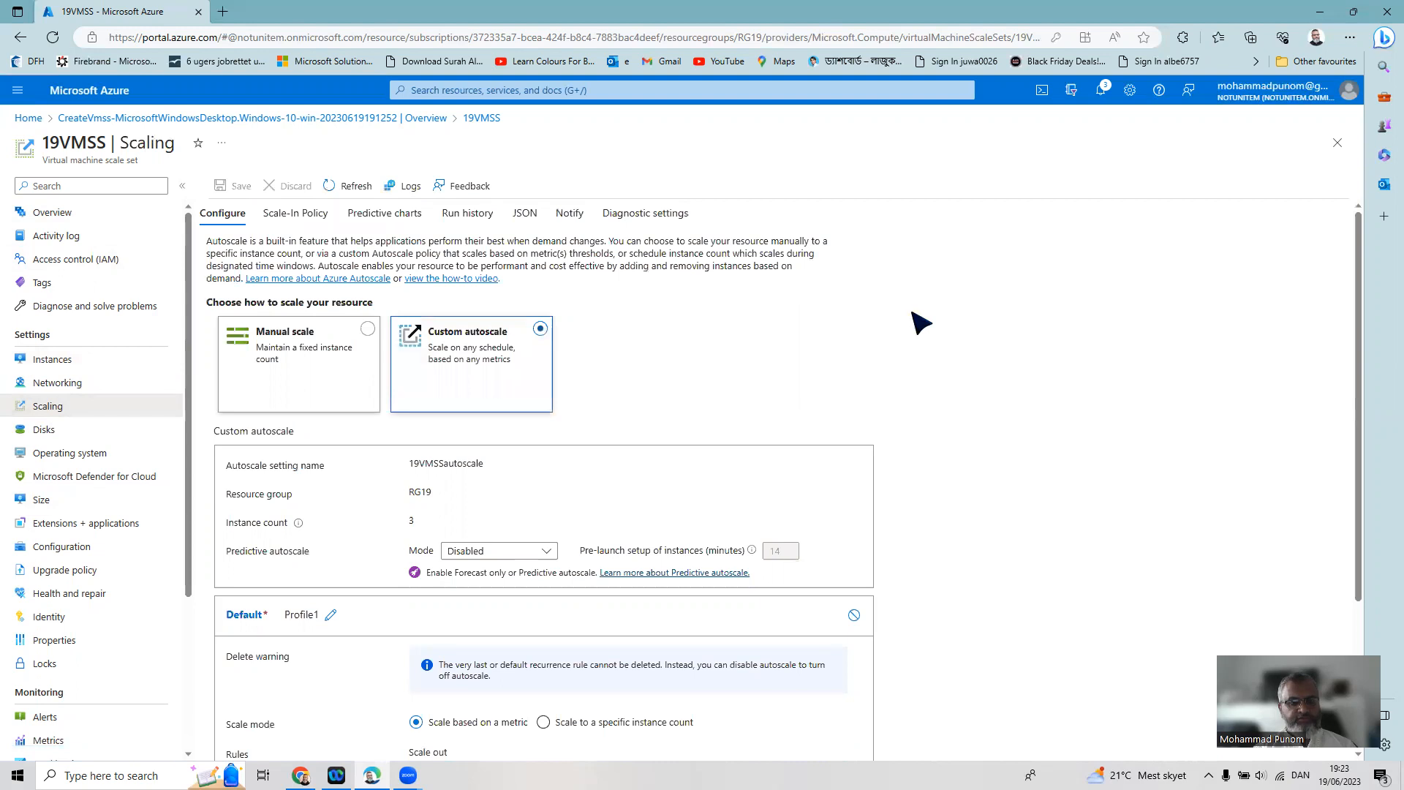
# Show the autoscale run history for the last 1 hour and inspect the observed instance count
pyautogui.click(468, 213)
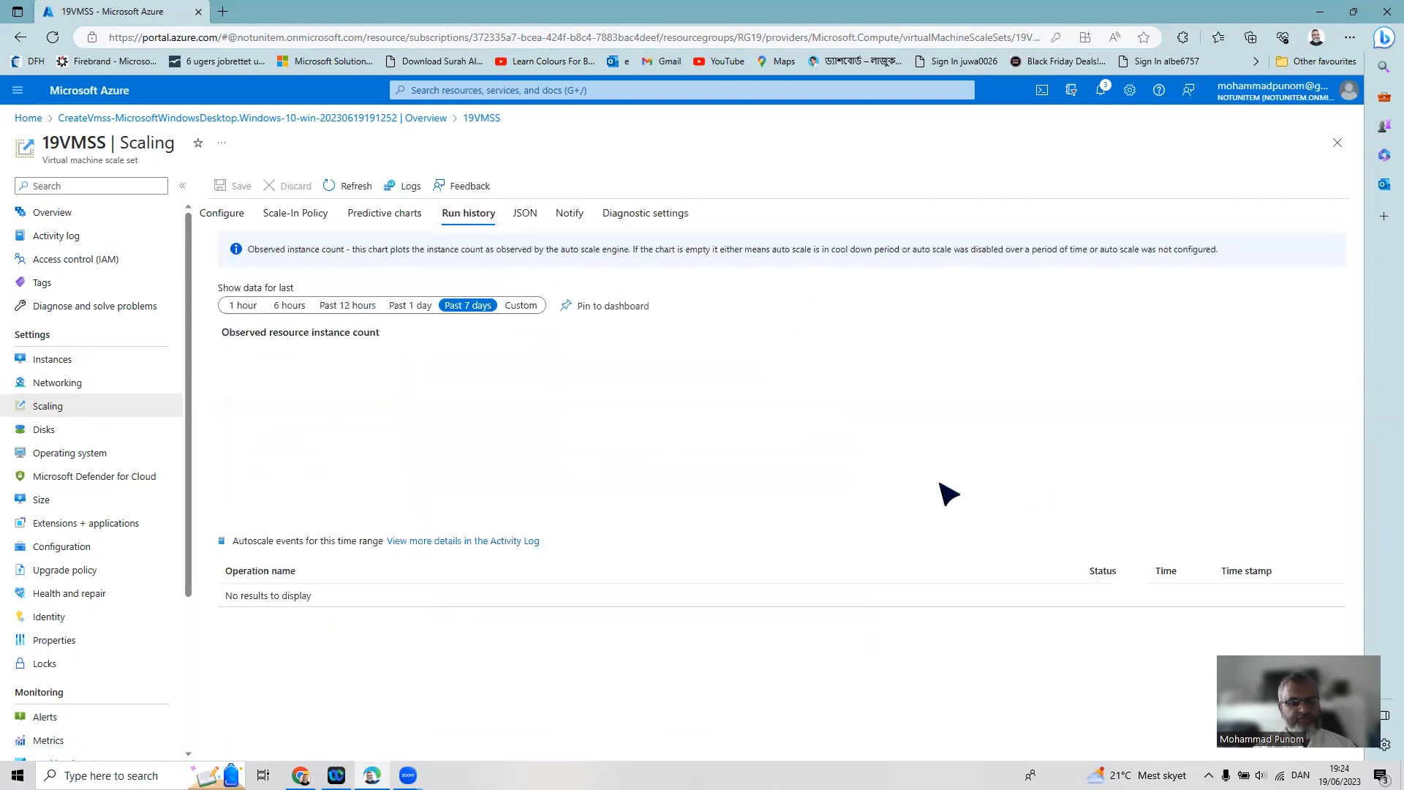
pyautogui.click(246, 305)
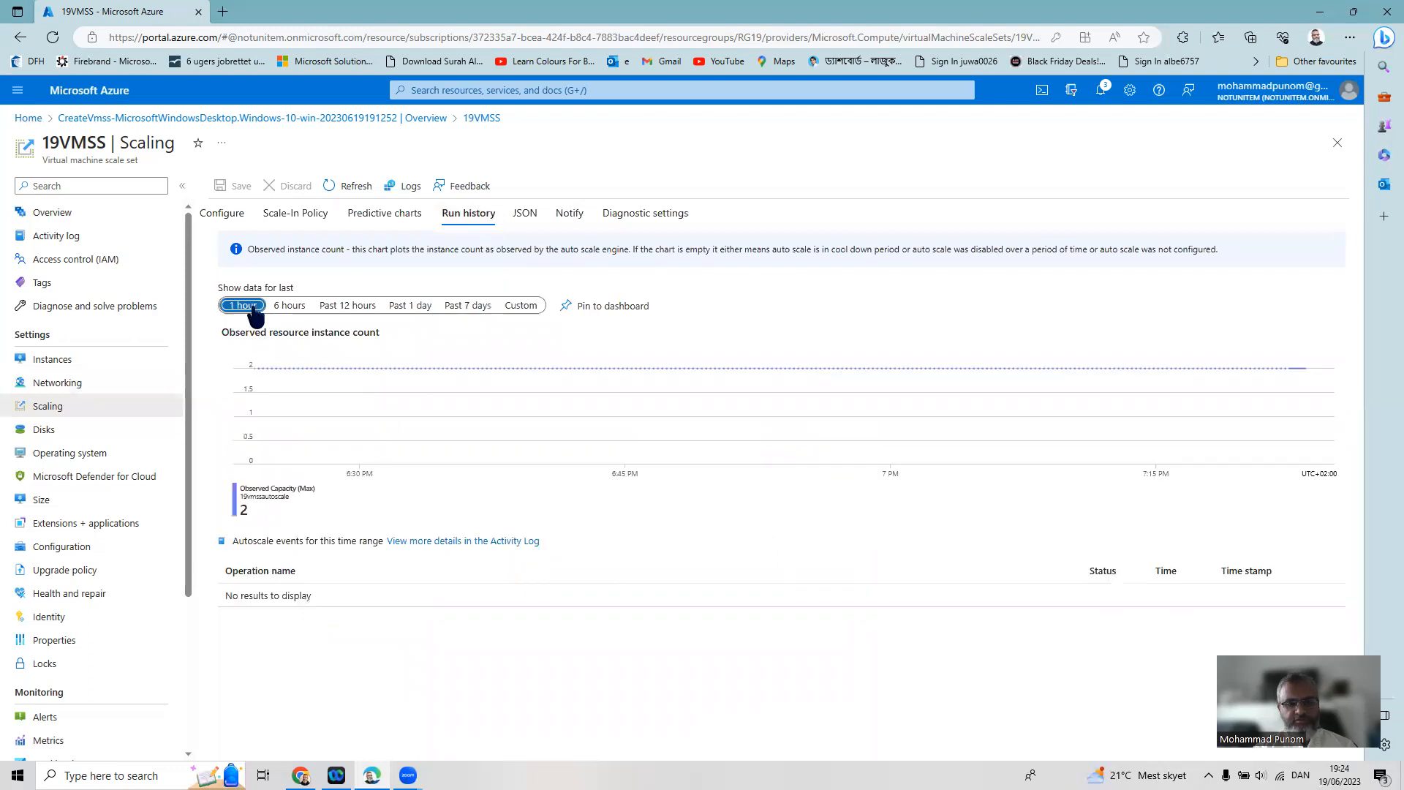
pyautogui.moveTo(1306, 370)
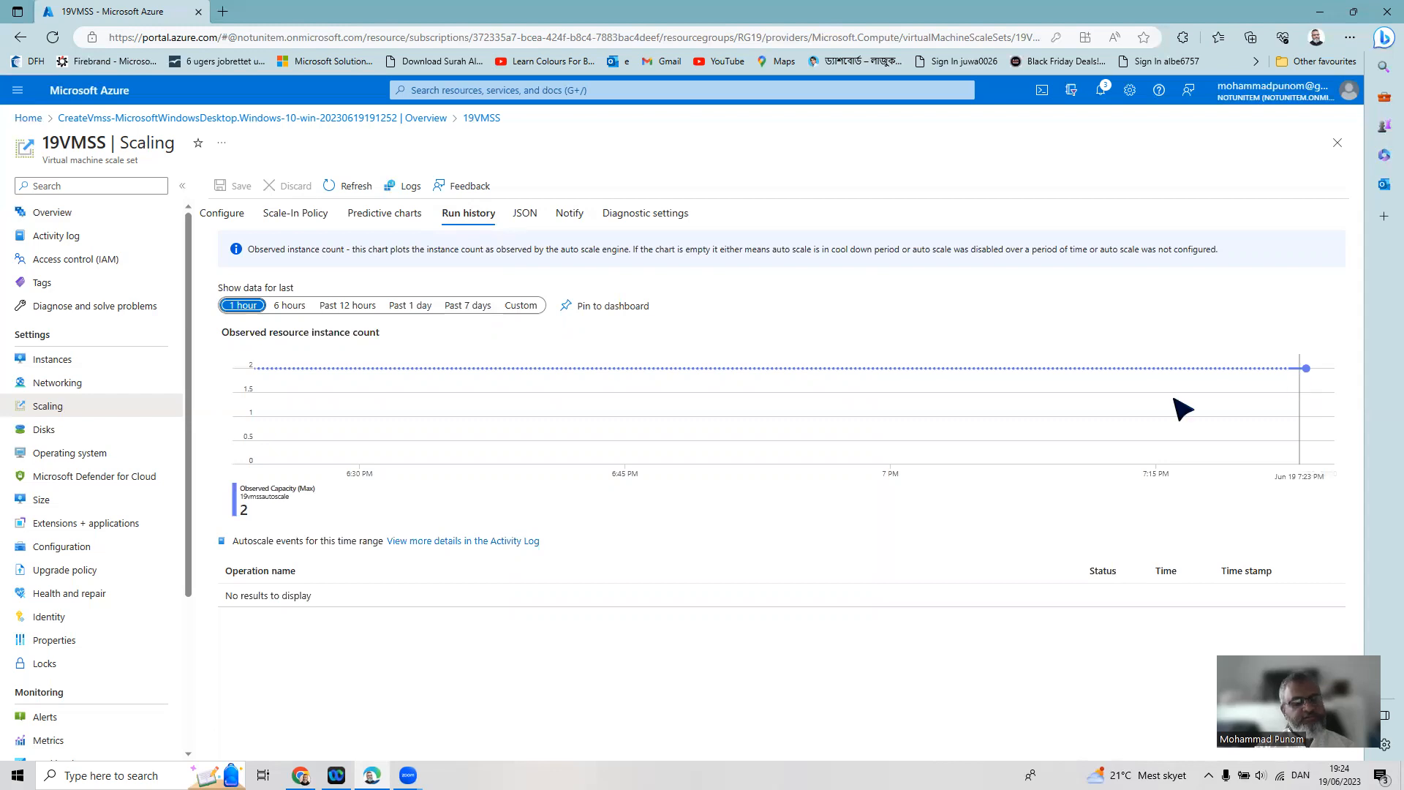
# Open the instance 19VMSS_550b9e72 from the scale set's instances and copy its public IP address
pyautogui.click(65, 363)
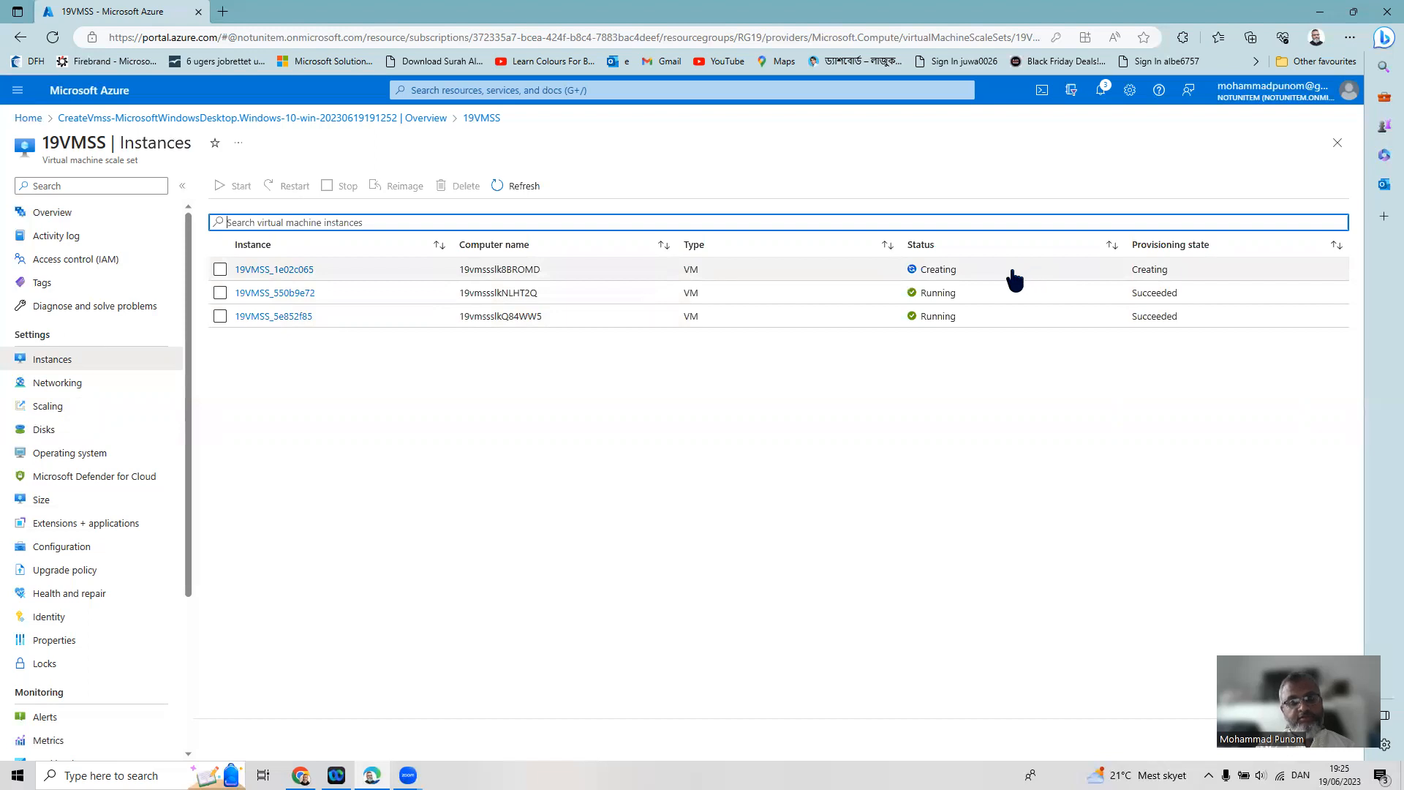
pyautogui.click(274, 293)
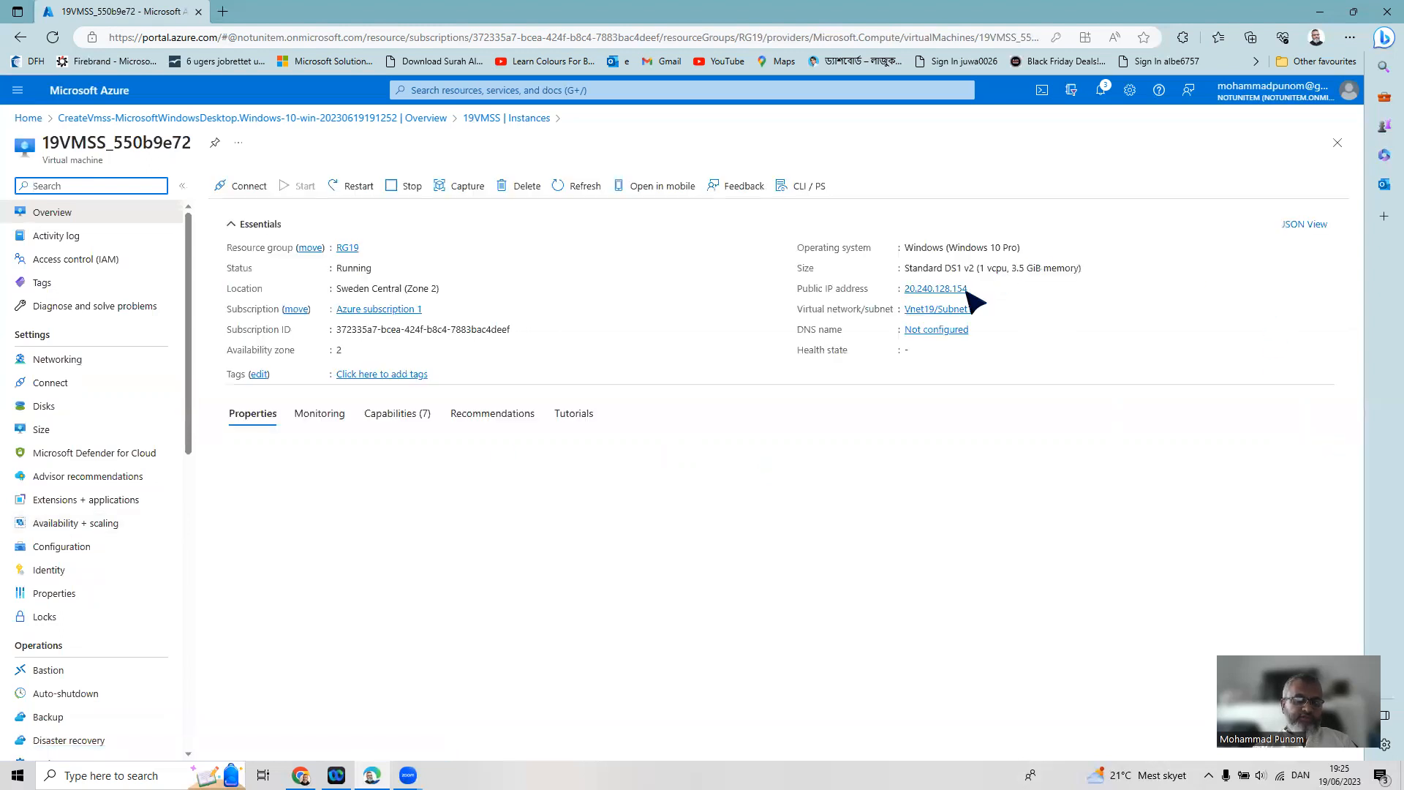
pyautogui.click(970, 288)
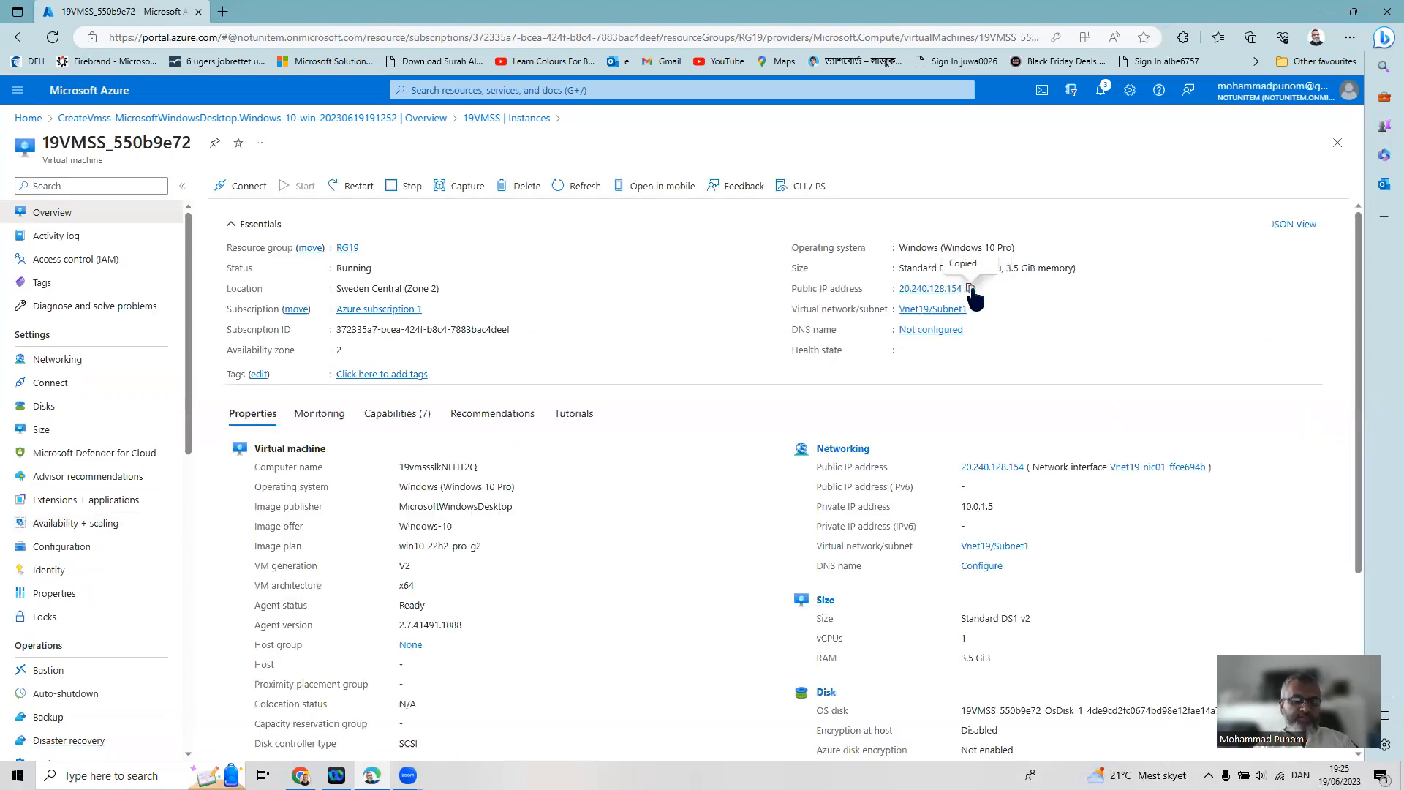
# Open Remote Desktop Connection and start a connection to the copied public IP address 20.240.128.154
pyautogui.press('super+s')
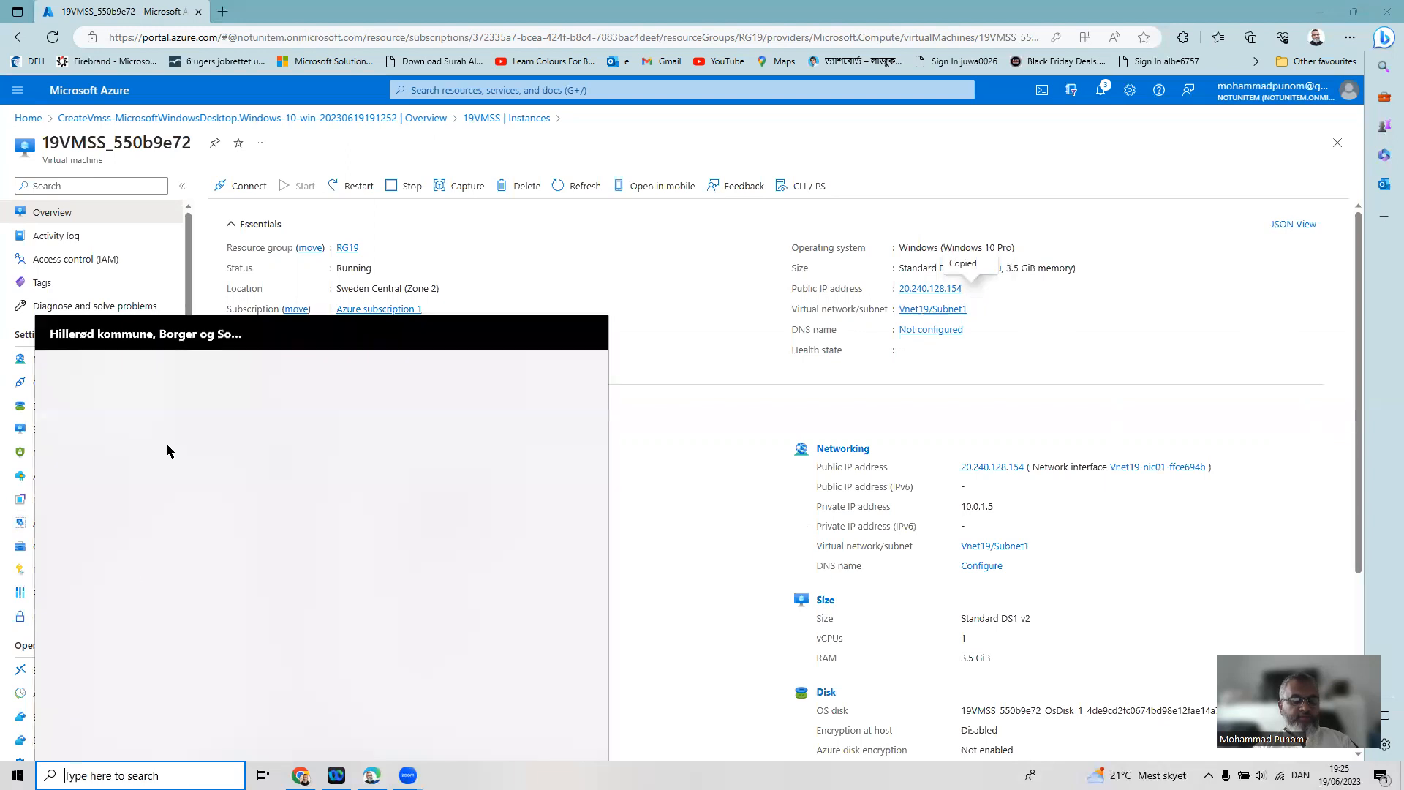
pyautogui.click(152, 516)
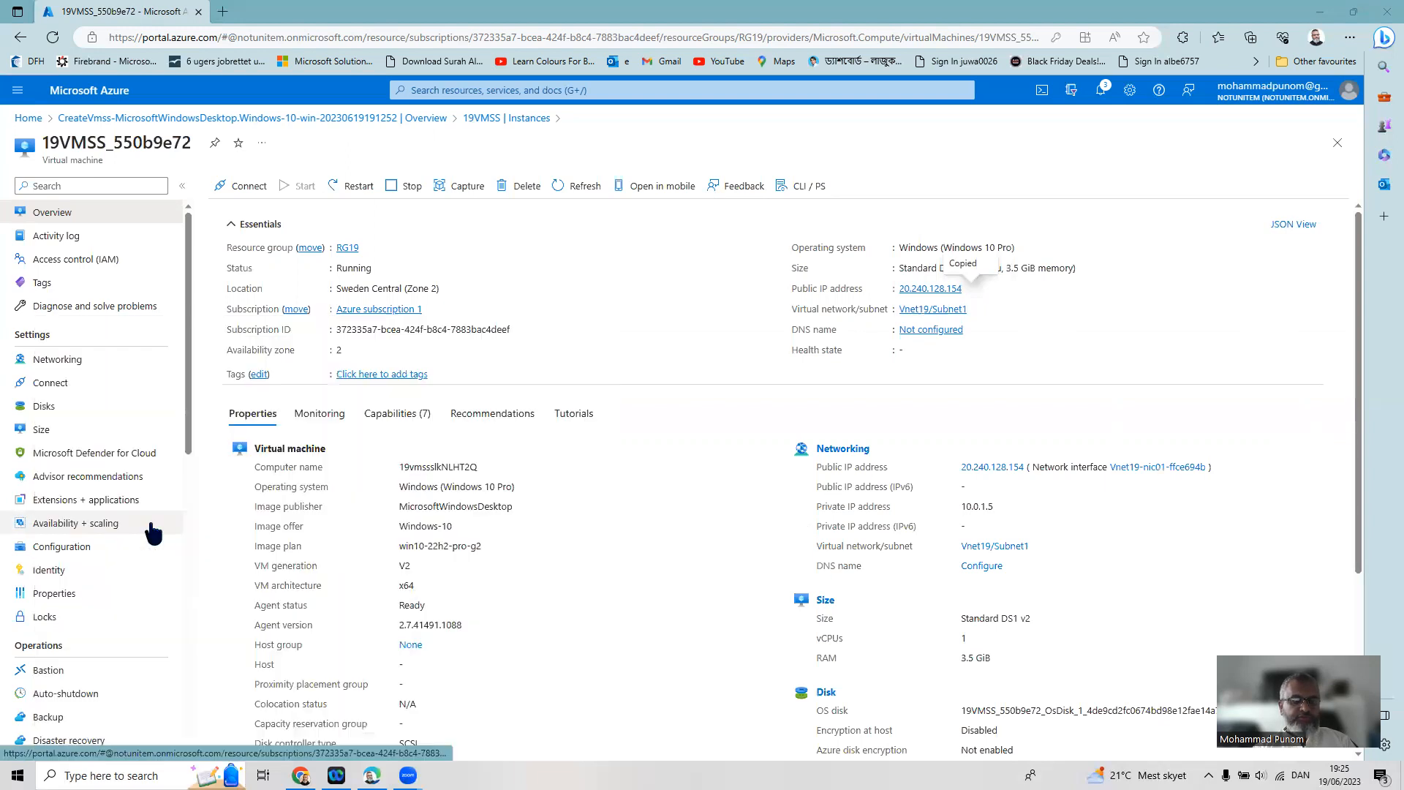
pyautogui.rightClick(687, 238)
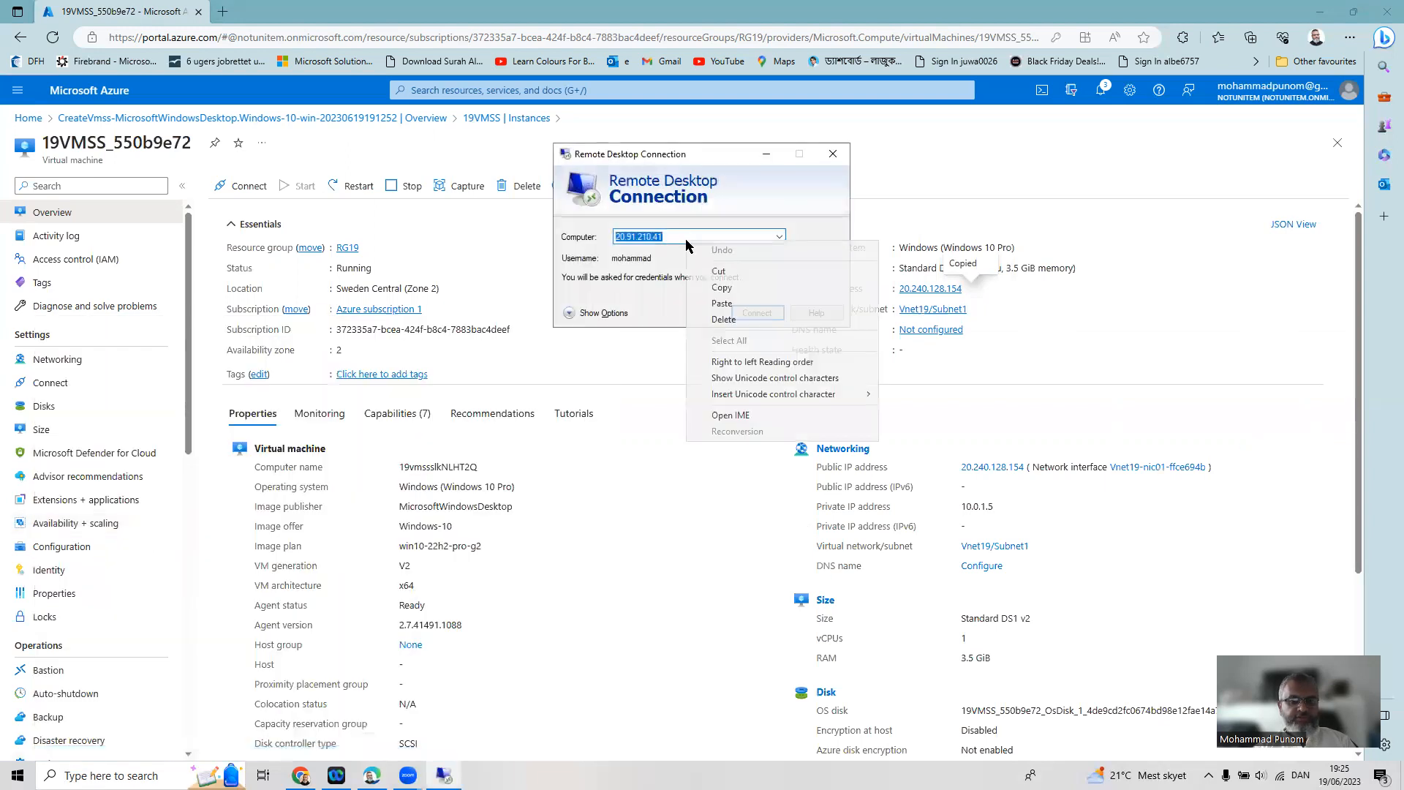
pyautogui.click(722, 304)
pyautogui.click(757, 313)
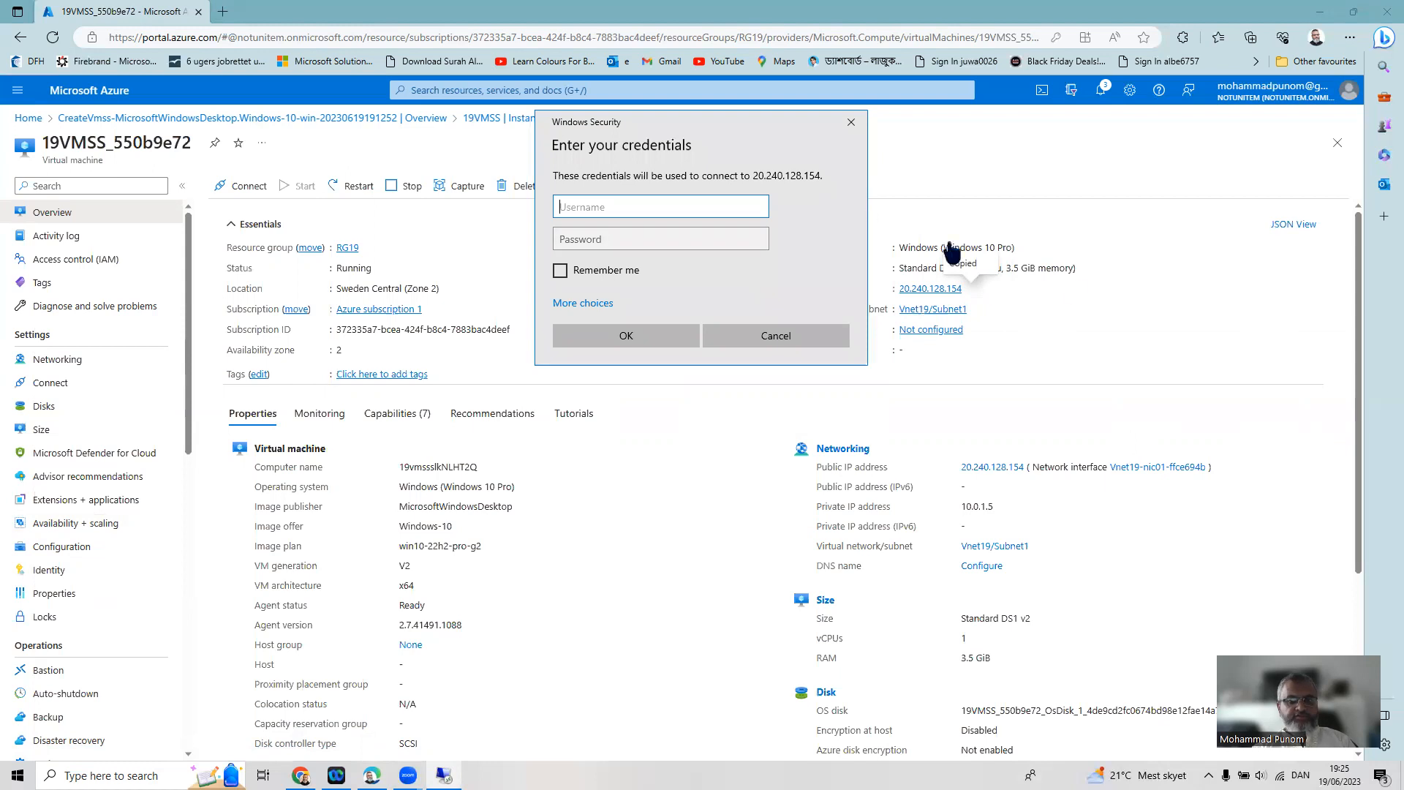
# Sign in to the remote computer with the administrator username and account password, accepting the untrusted certificate
pyautogui.write('moh')
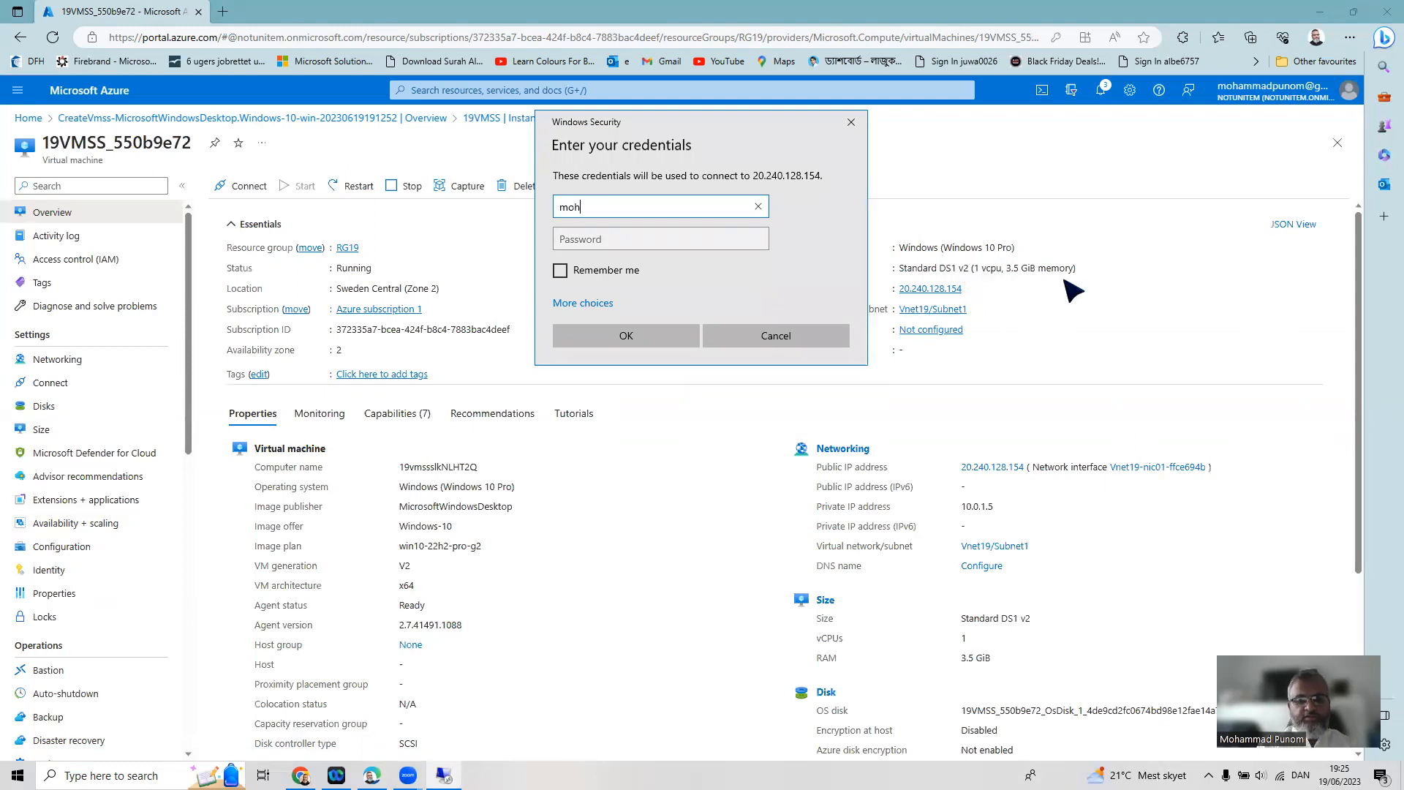
pyautogui.write('ammad')
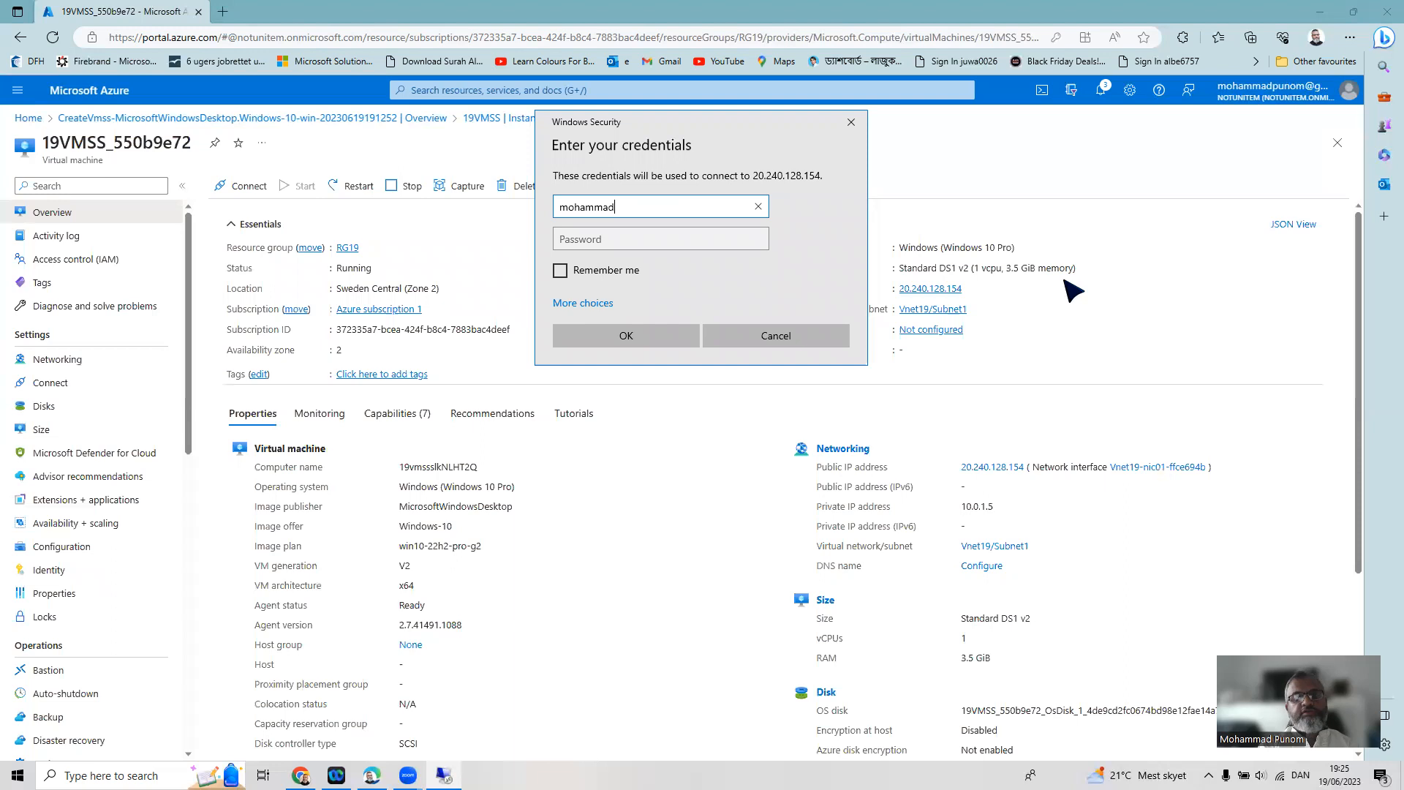
pyautogui.press('Tab')
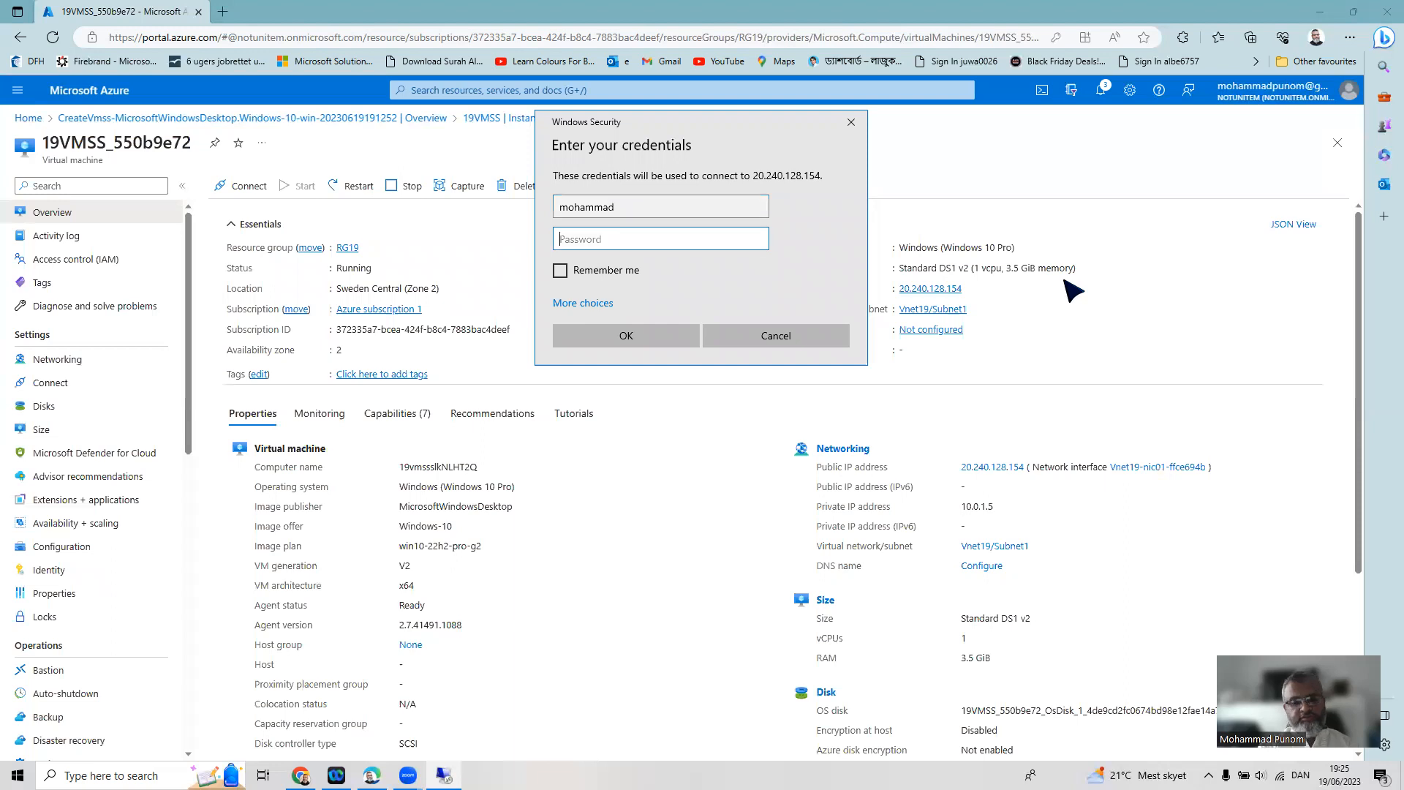
pyautogui.write('*********')
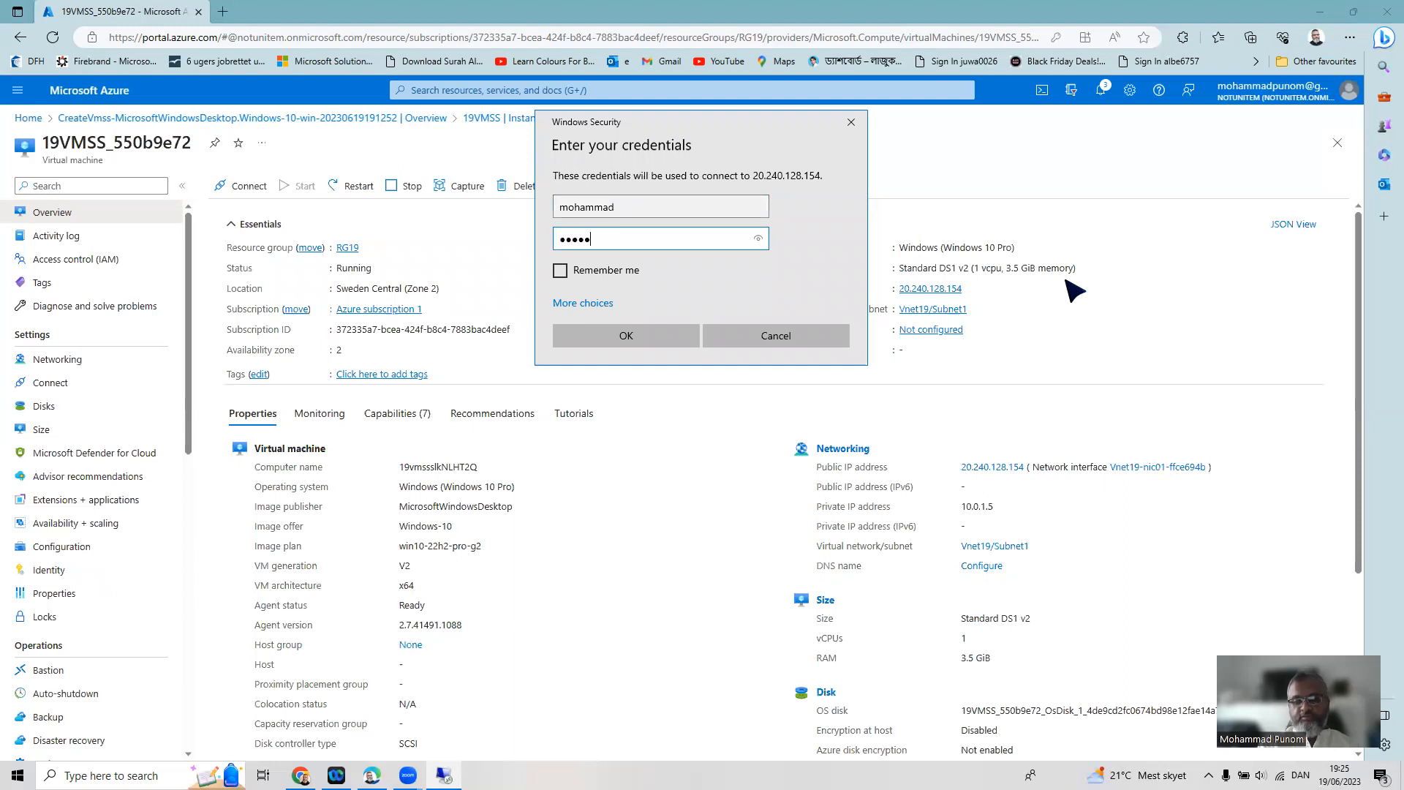
pyautogui.write('*****')
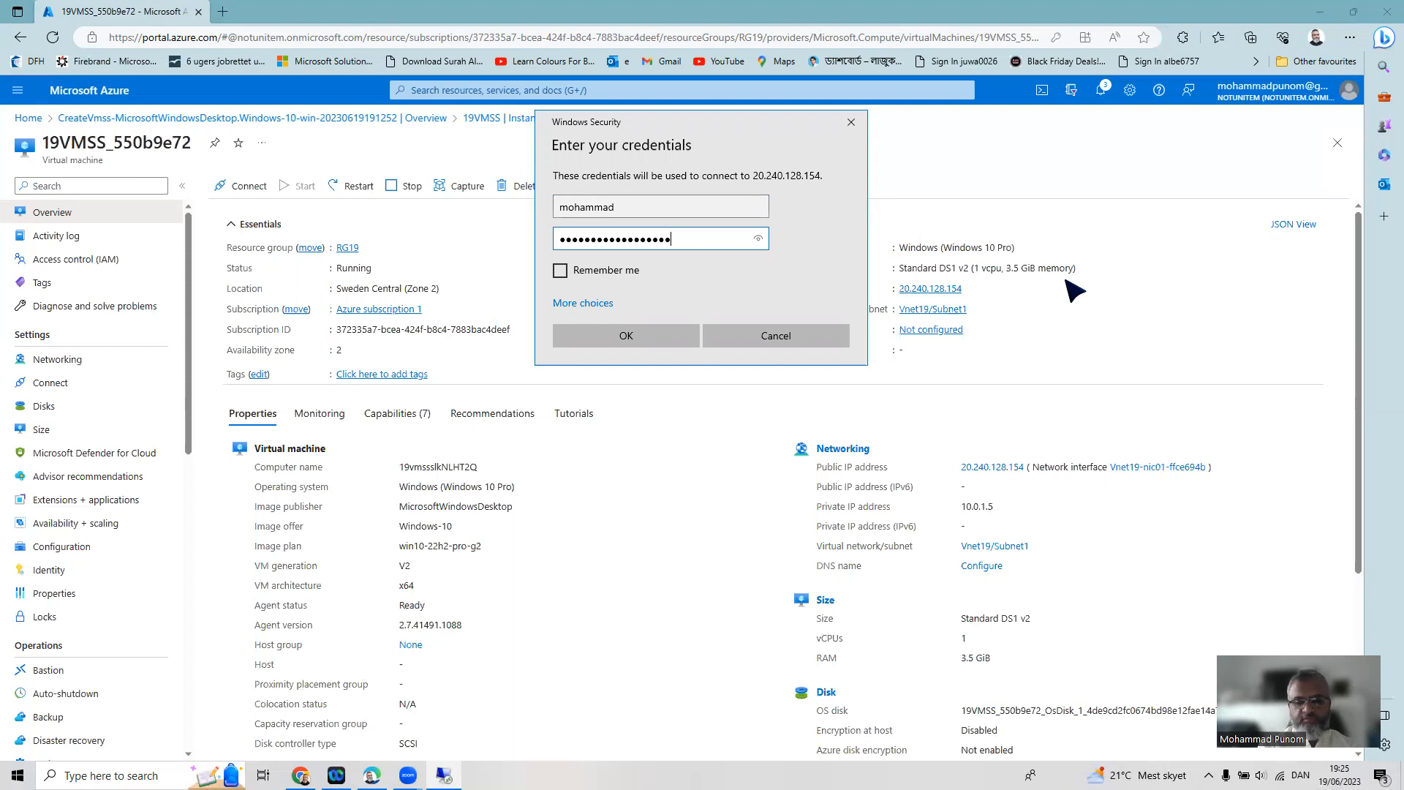
pyautogui.press('Return')
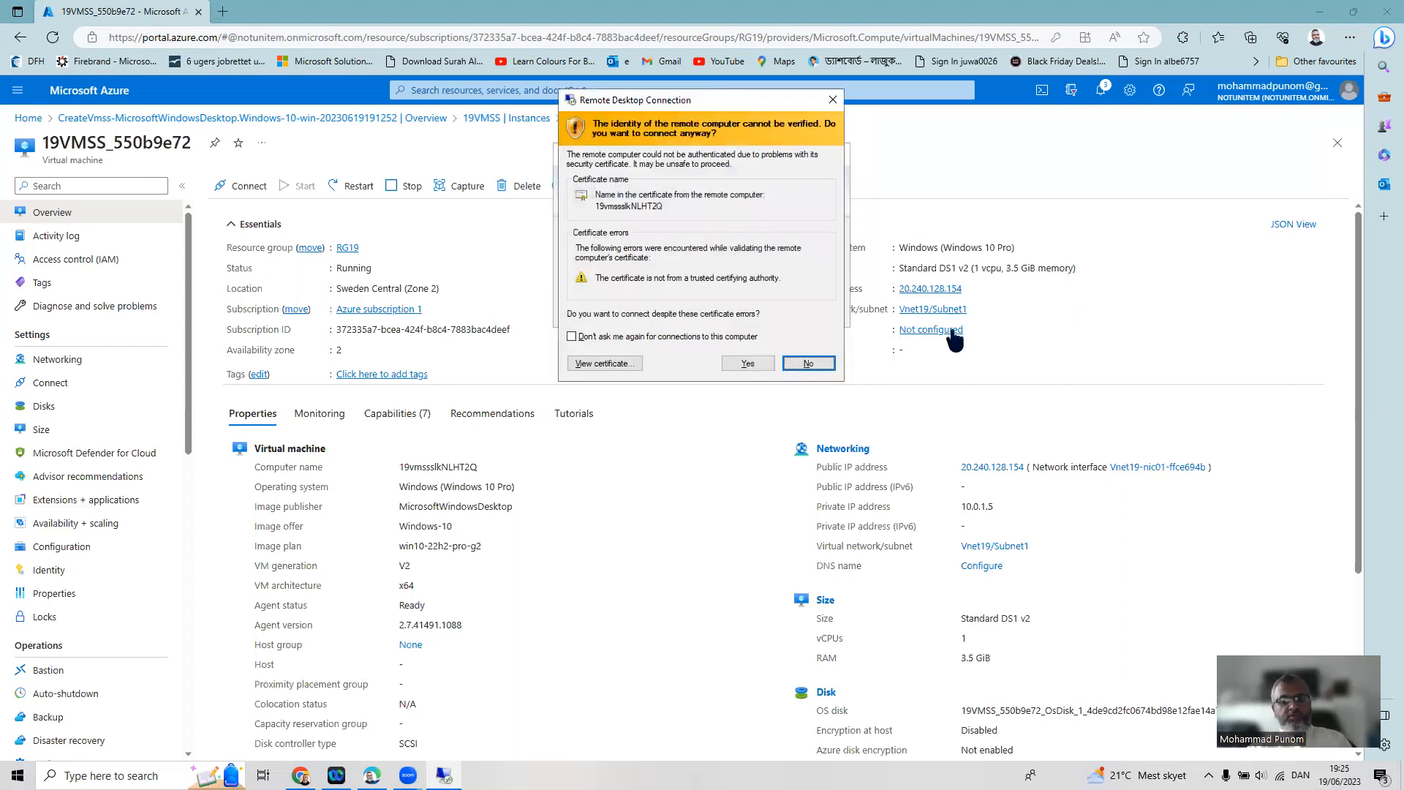
pyautogui.click(745, 366)
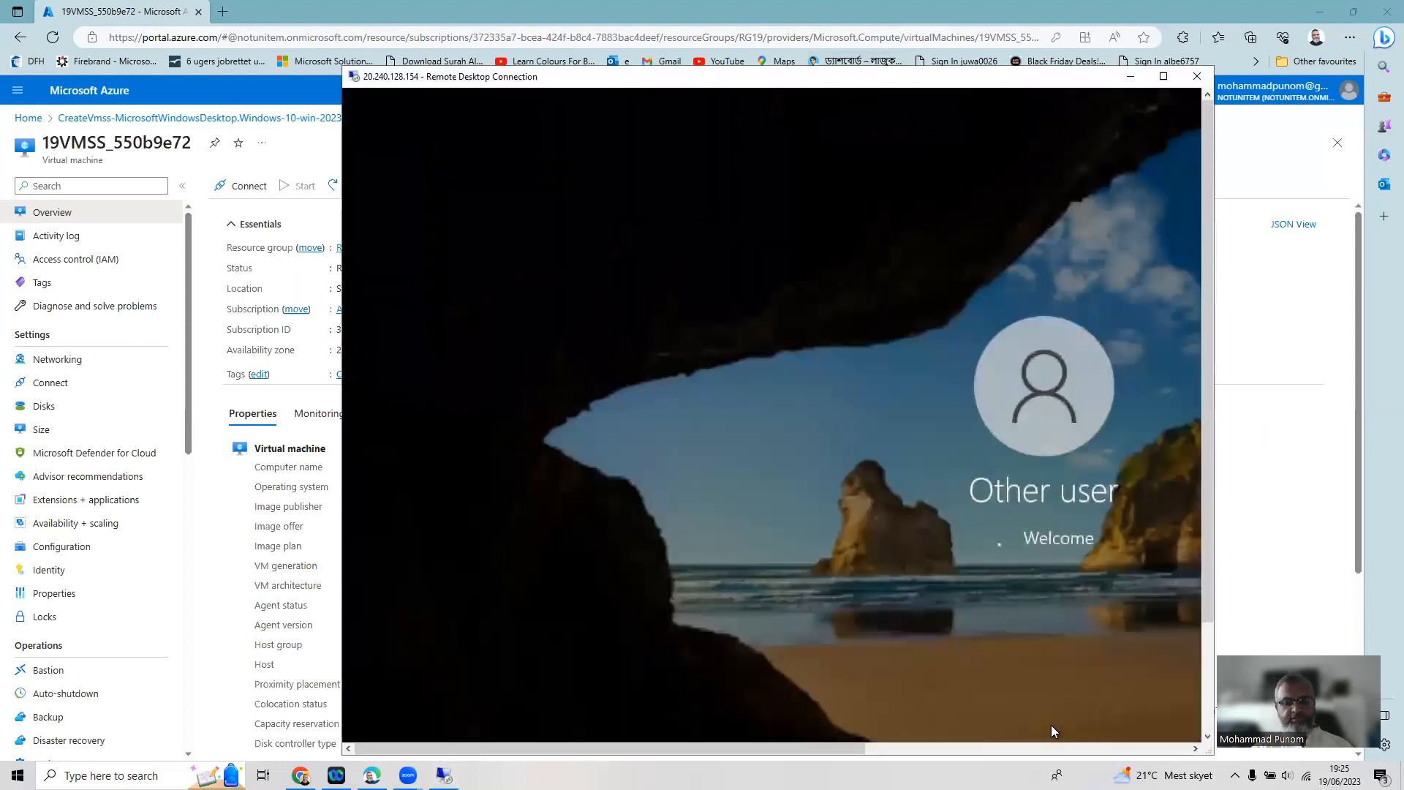
pyautogui.click(969, 749)
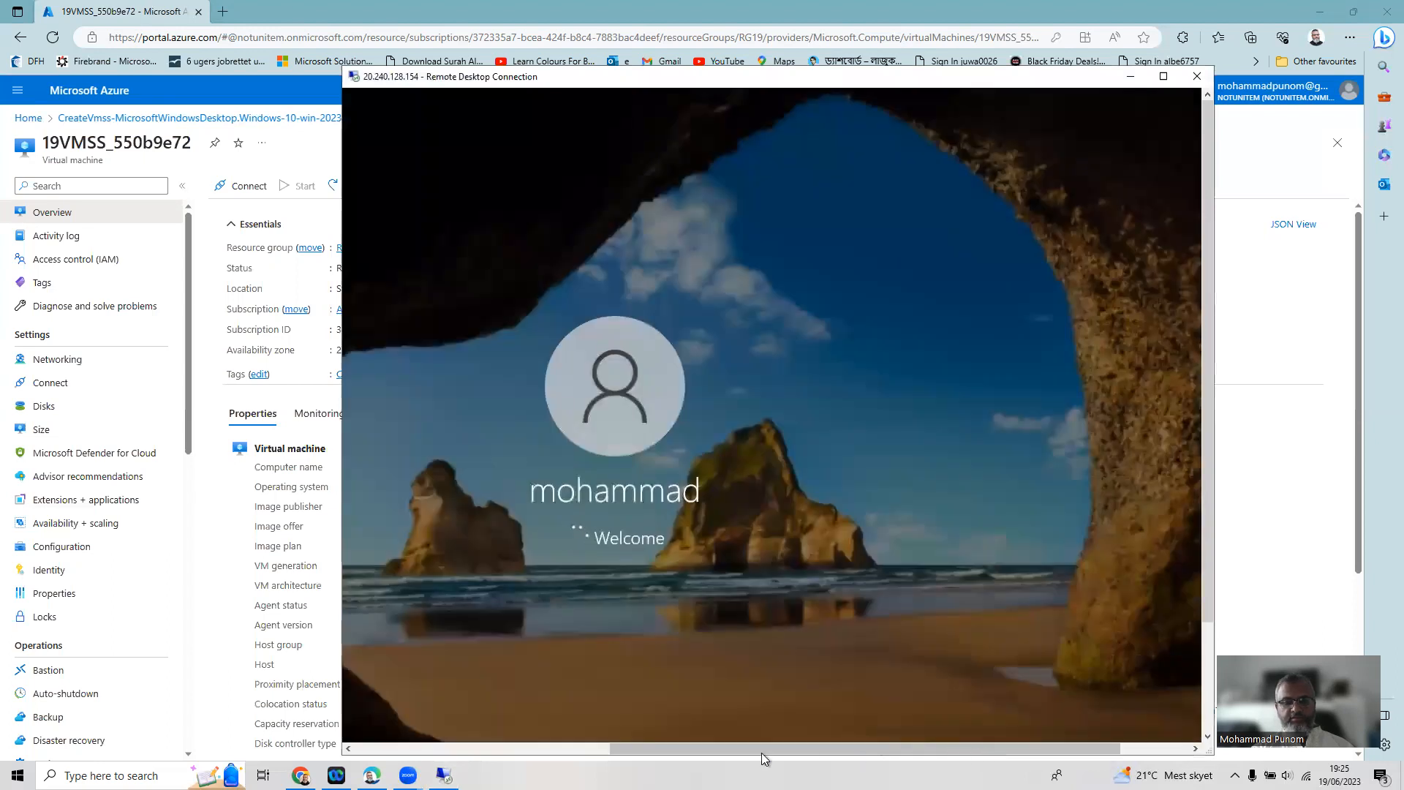
pyautogui.click(586, 752)
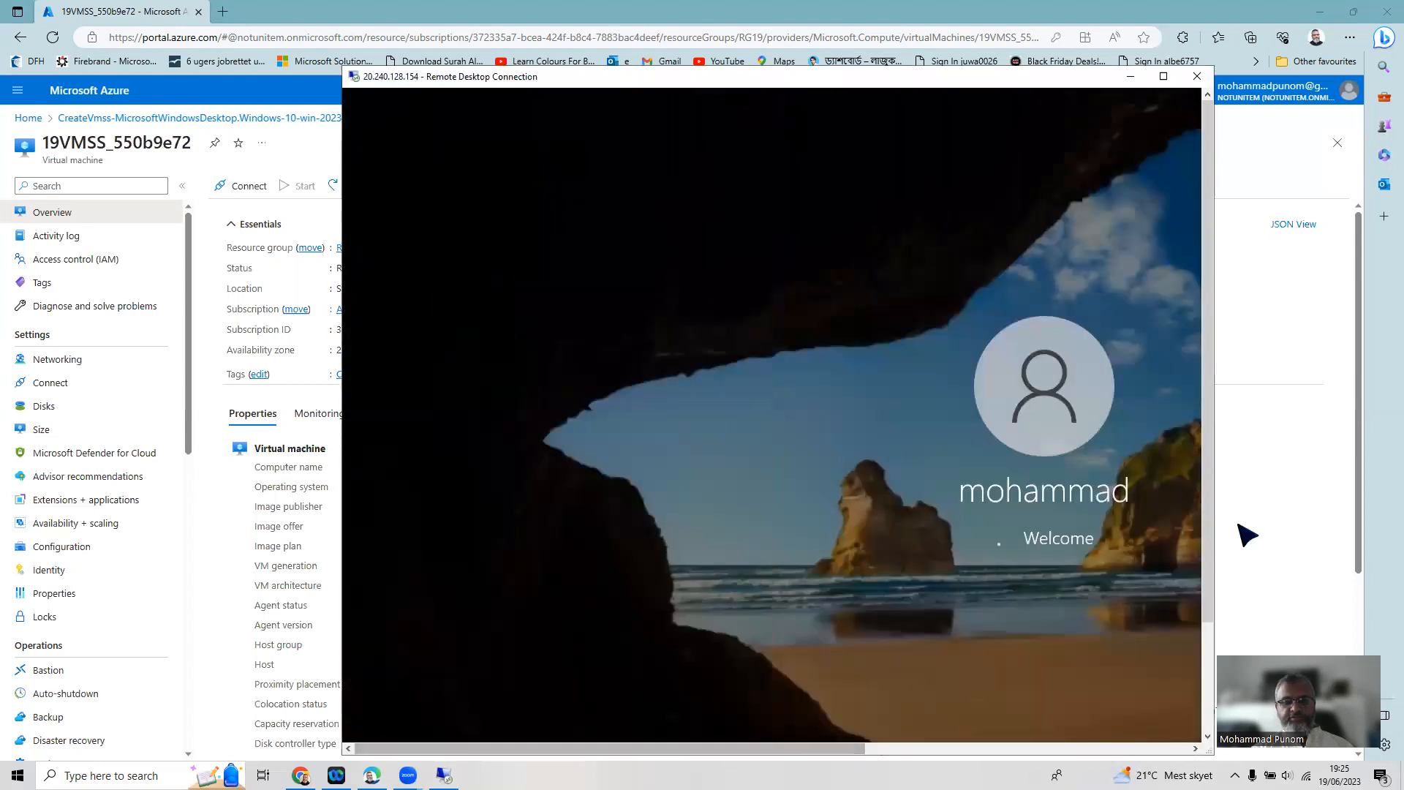
pyautogui.click(1212, 705)
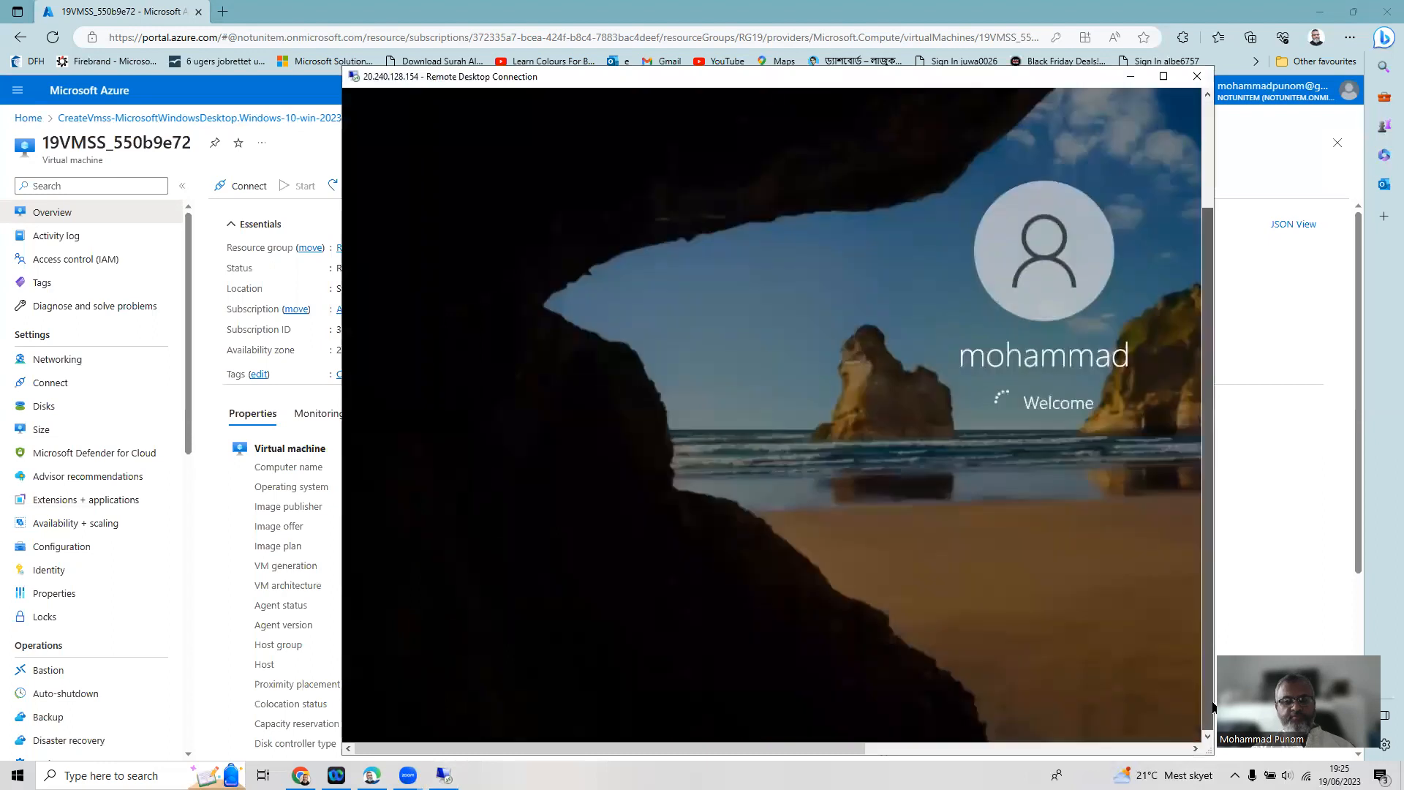
pyautogui.click(1178, 750)
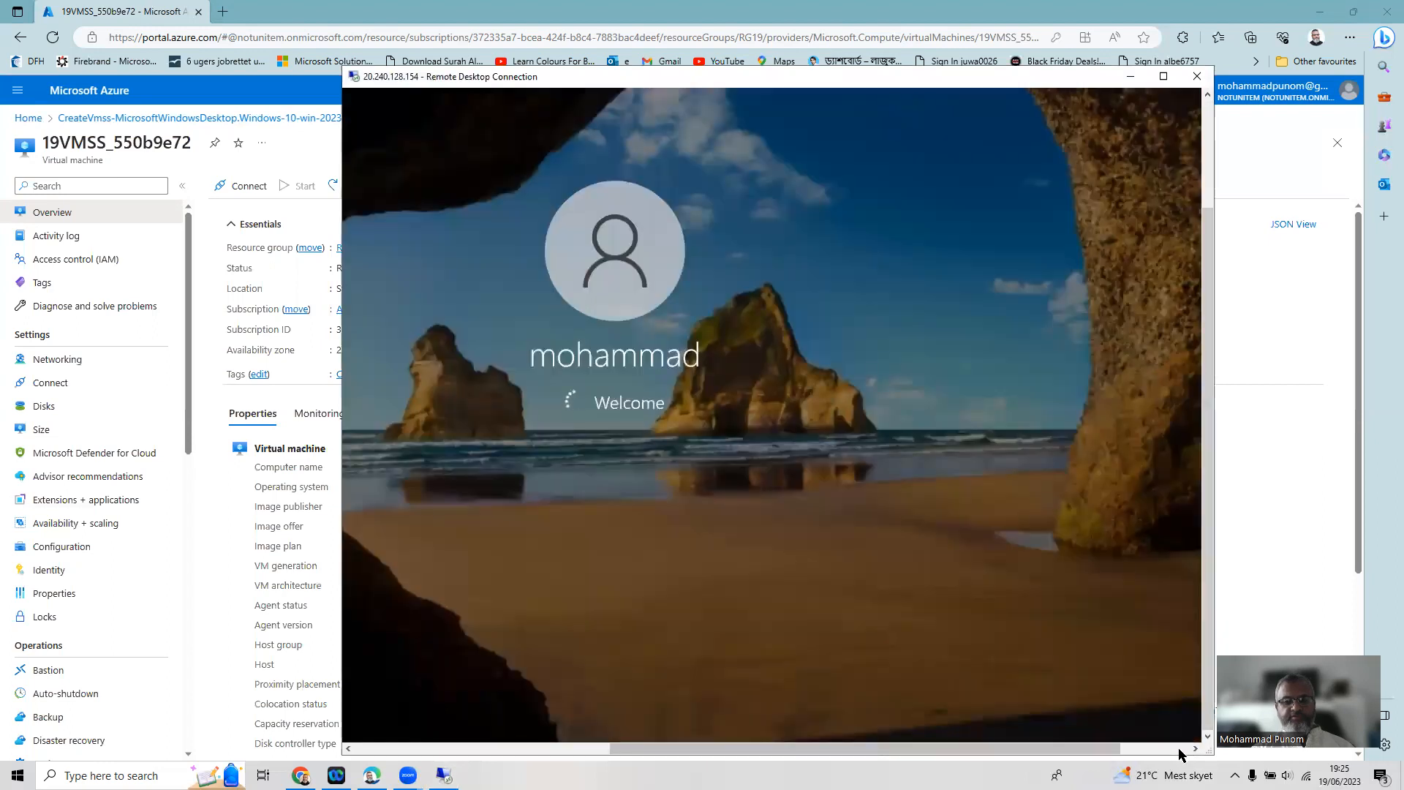
pyautogui.click(1178, 750)
# Accept the privacy settings for the remote device to reach its Windows desktop
pyautogui.click(1208, 115)
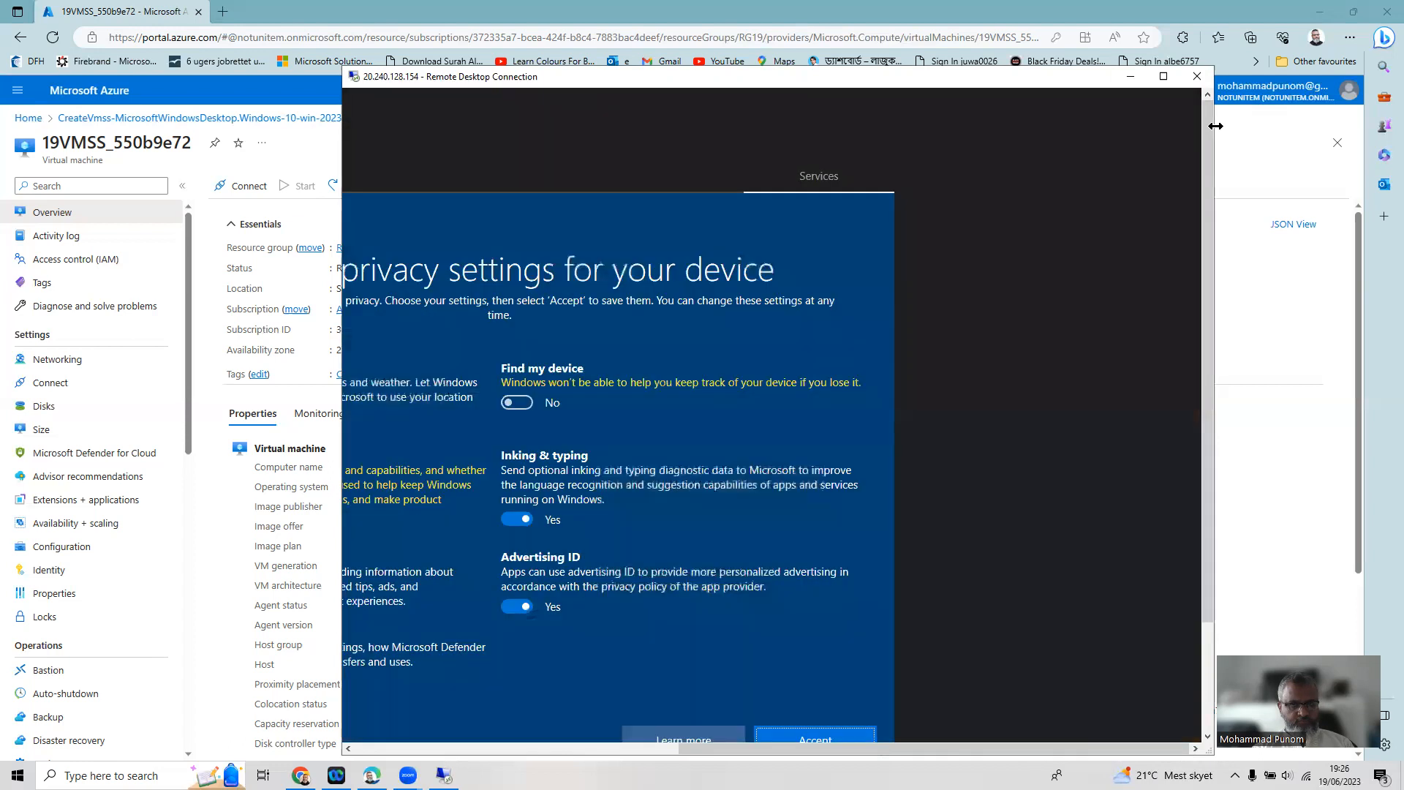
pyautogui.click(842, 737)
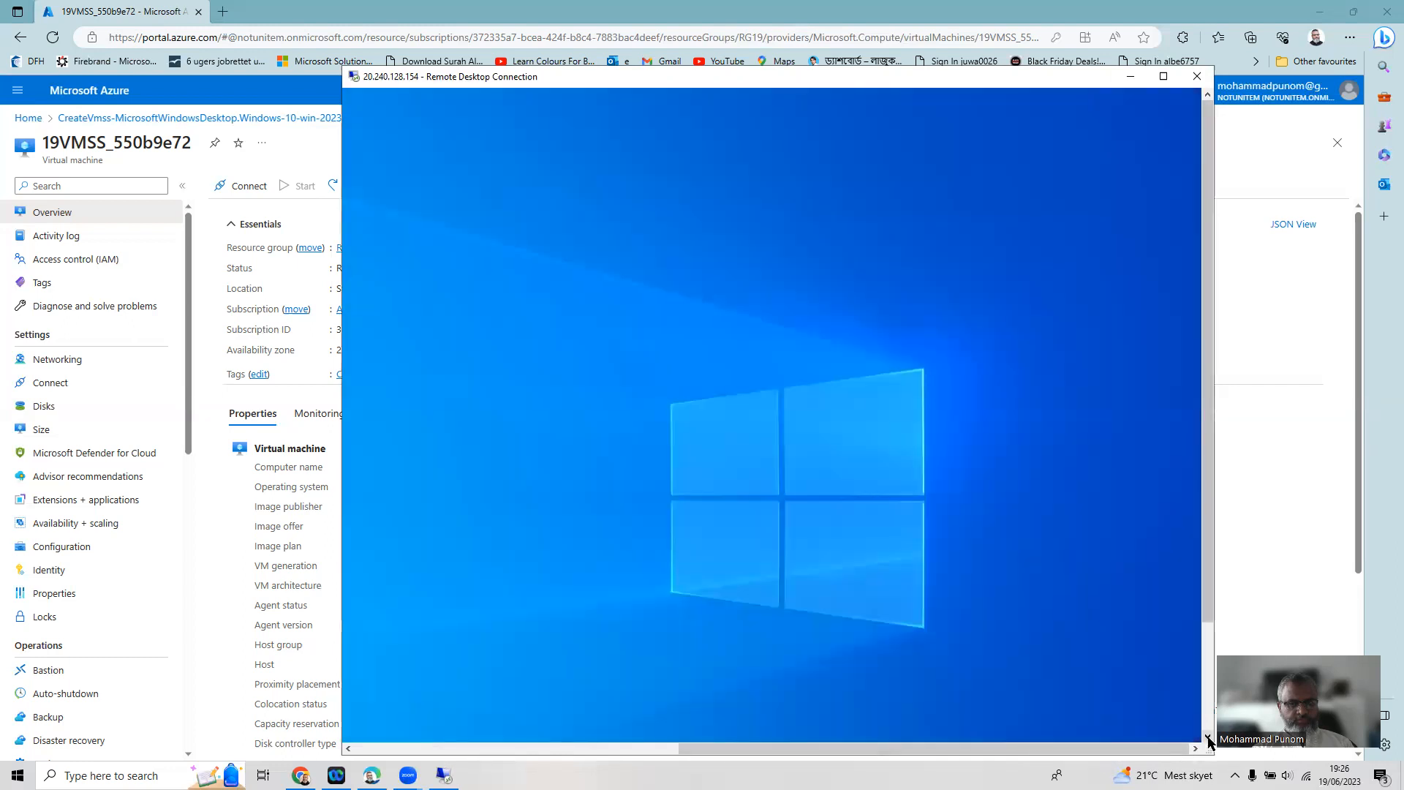
pyautogui.click(1208, 737)
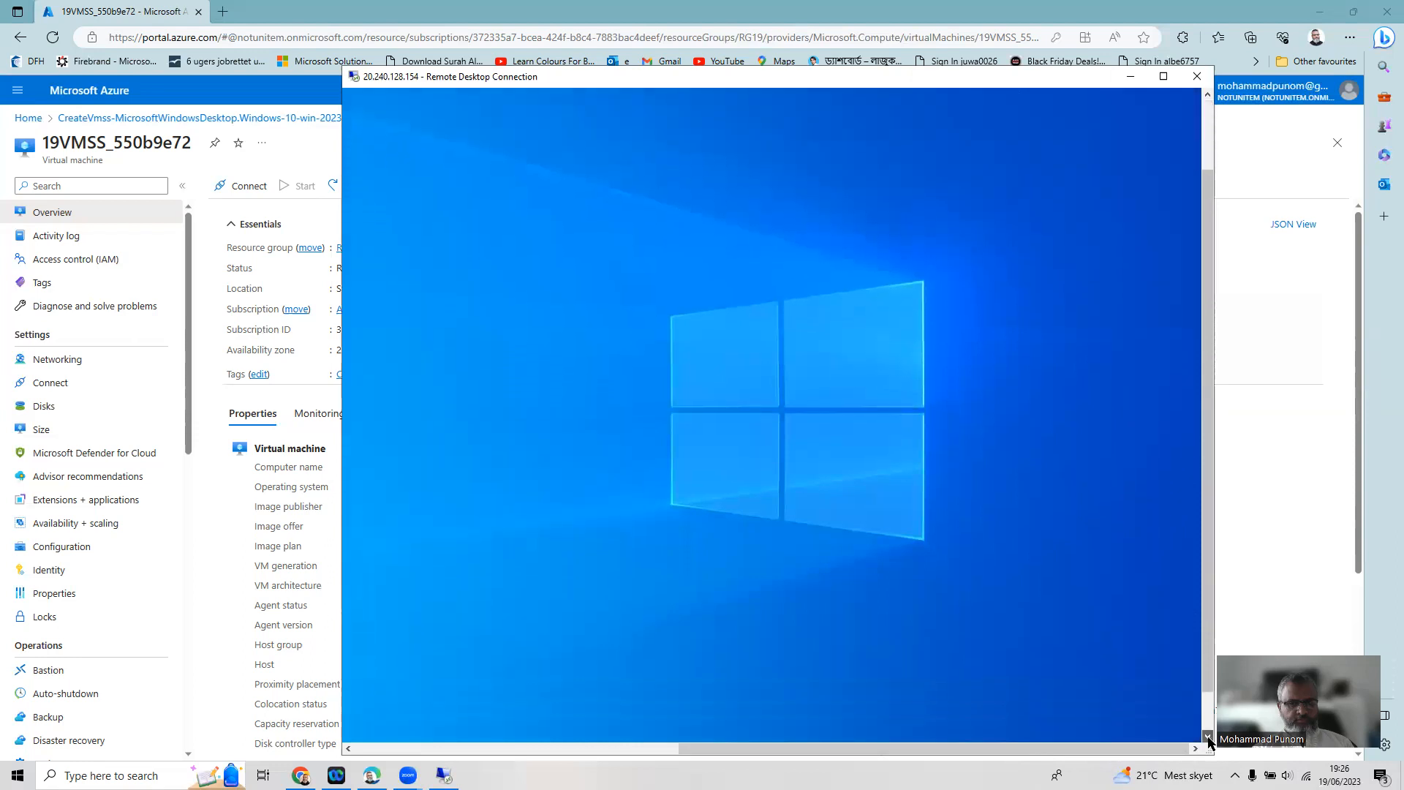
pyautogui.moveTo(1208, 715); pyautogui.dragTo(1256, 543)
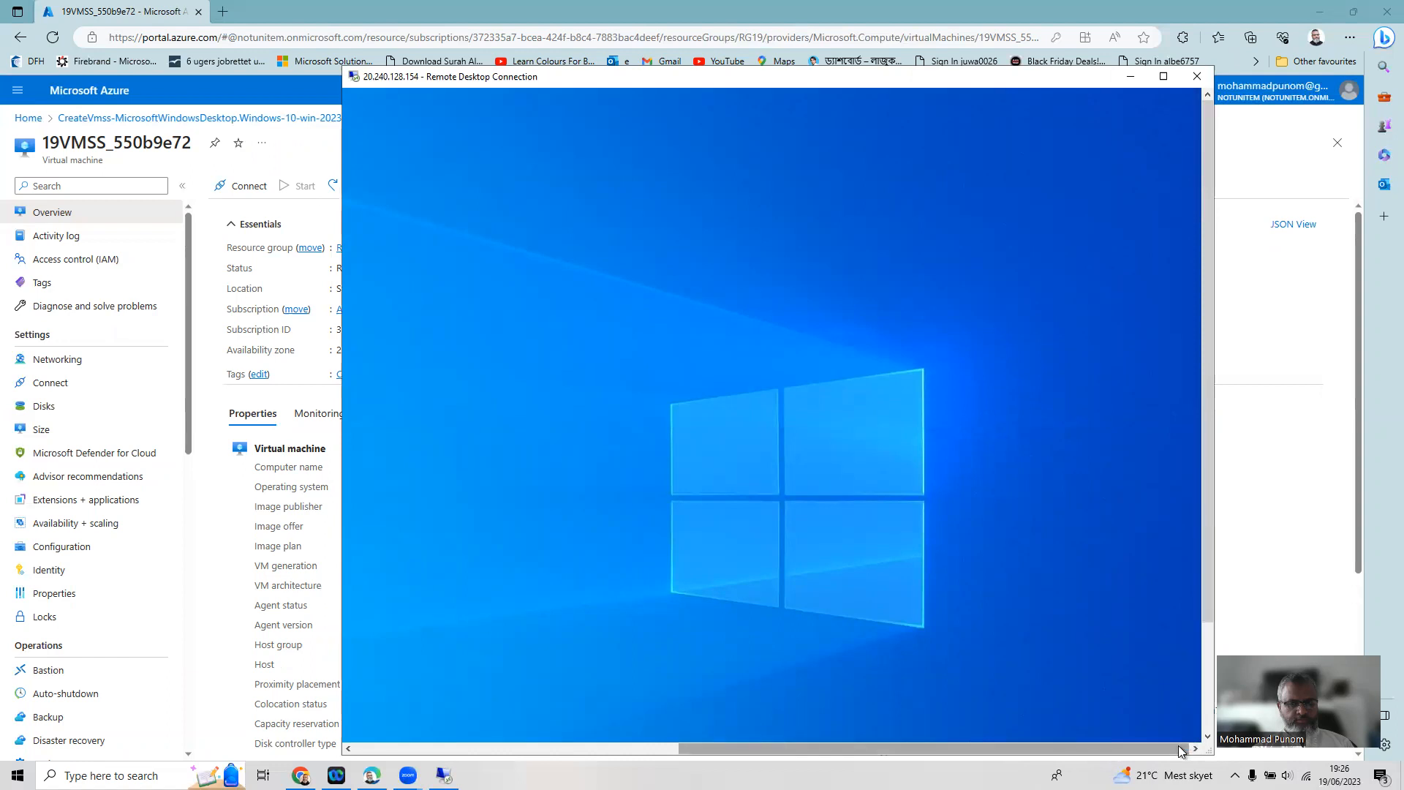
pyautogui.click(1056, 362)
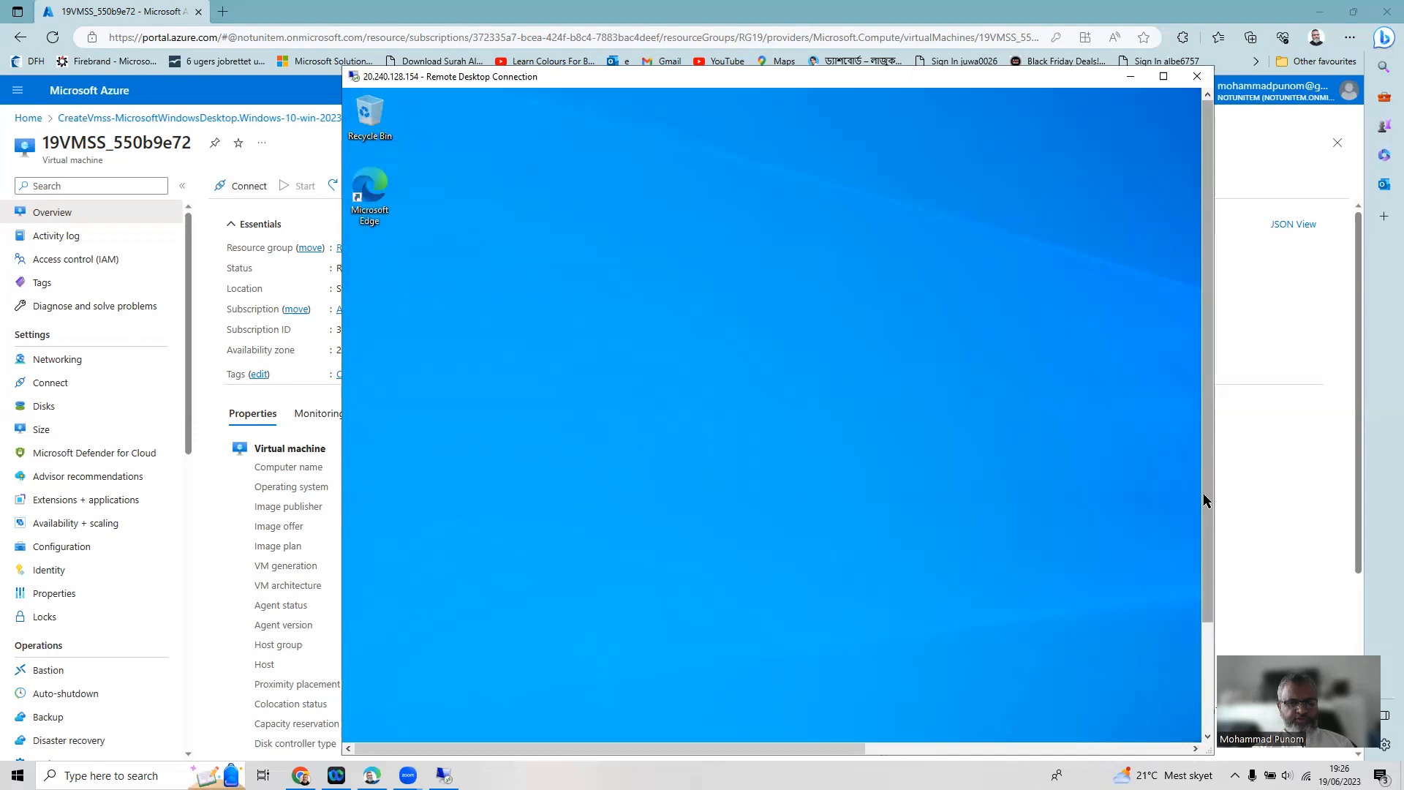
# Open Task Manager in the remote session, expand its details and show the CPU performance graph
pyautogui.moveTo(1205, 494); pyautogui.dragTo(1212, 618)
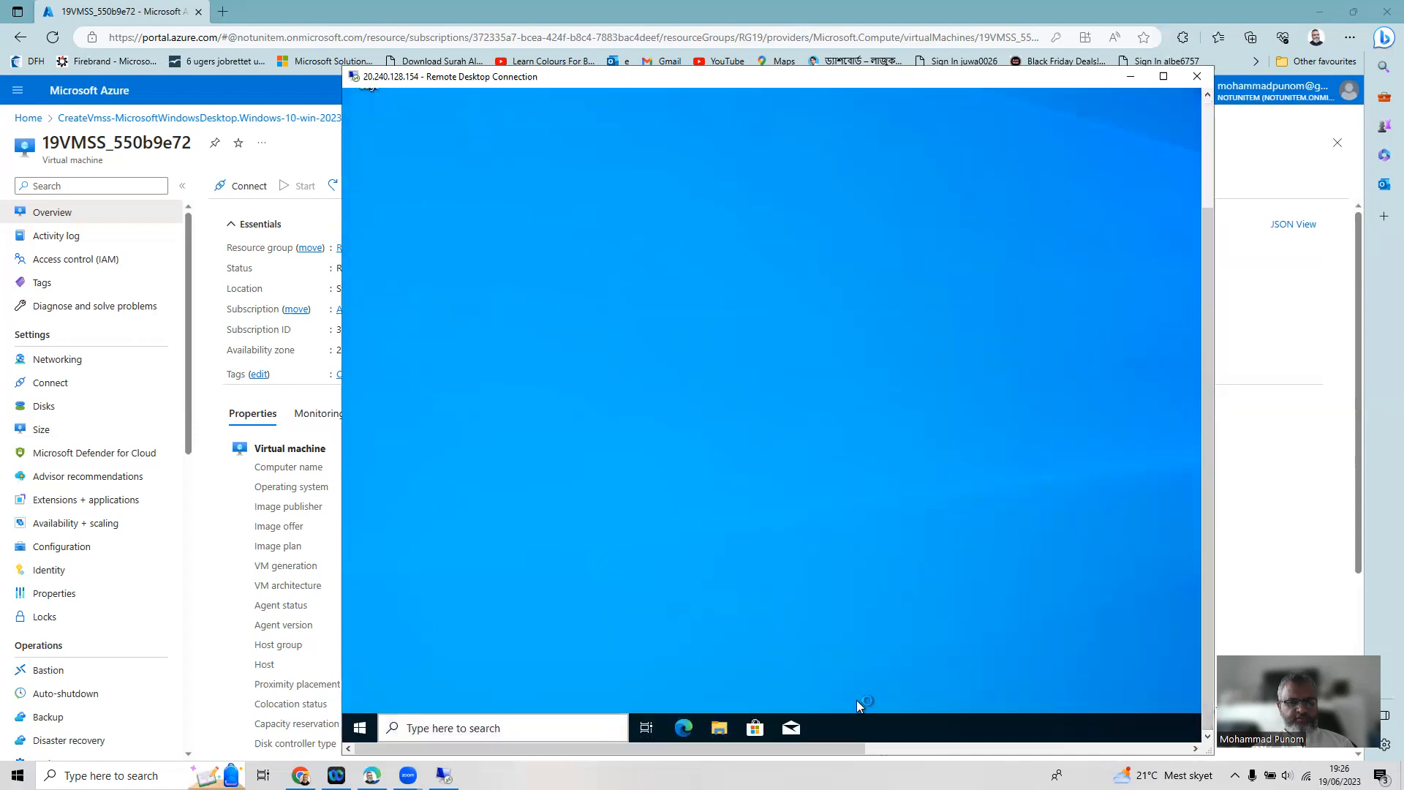
pyautogui.rightClick(889, 724)
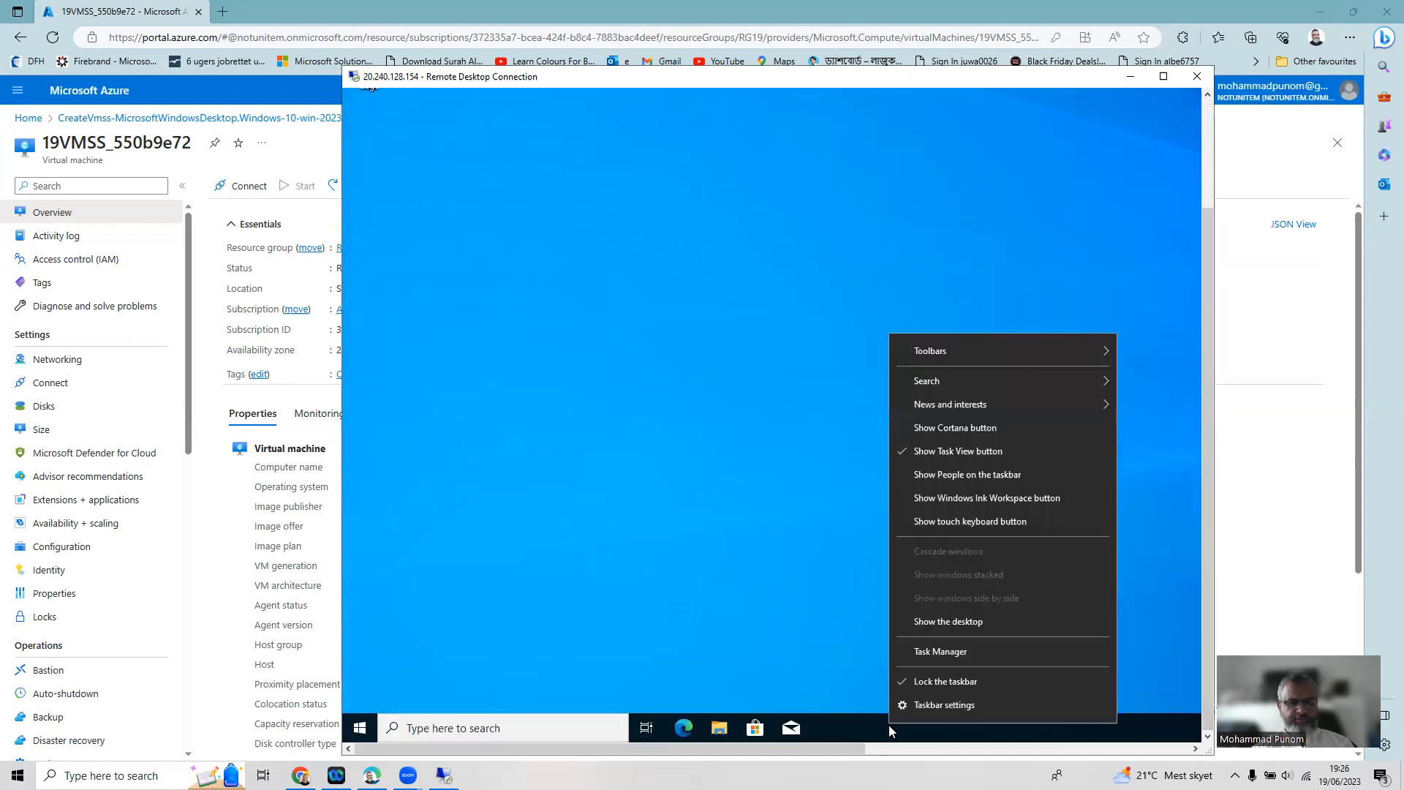
pyautogui.click(930, 651)
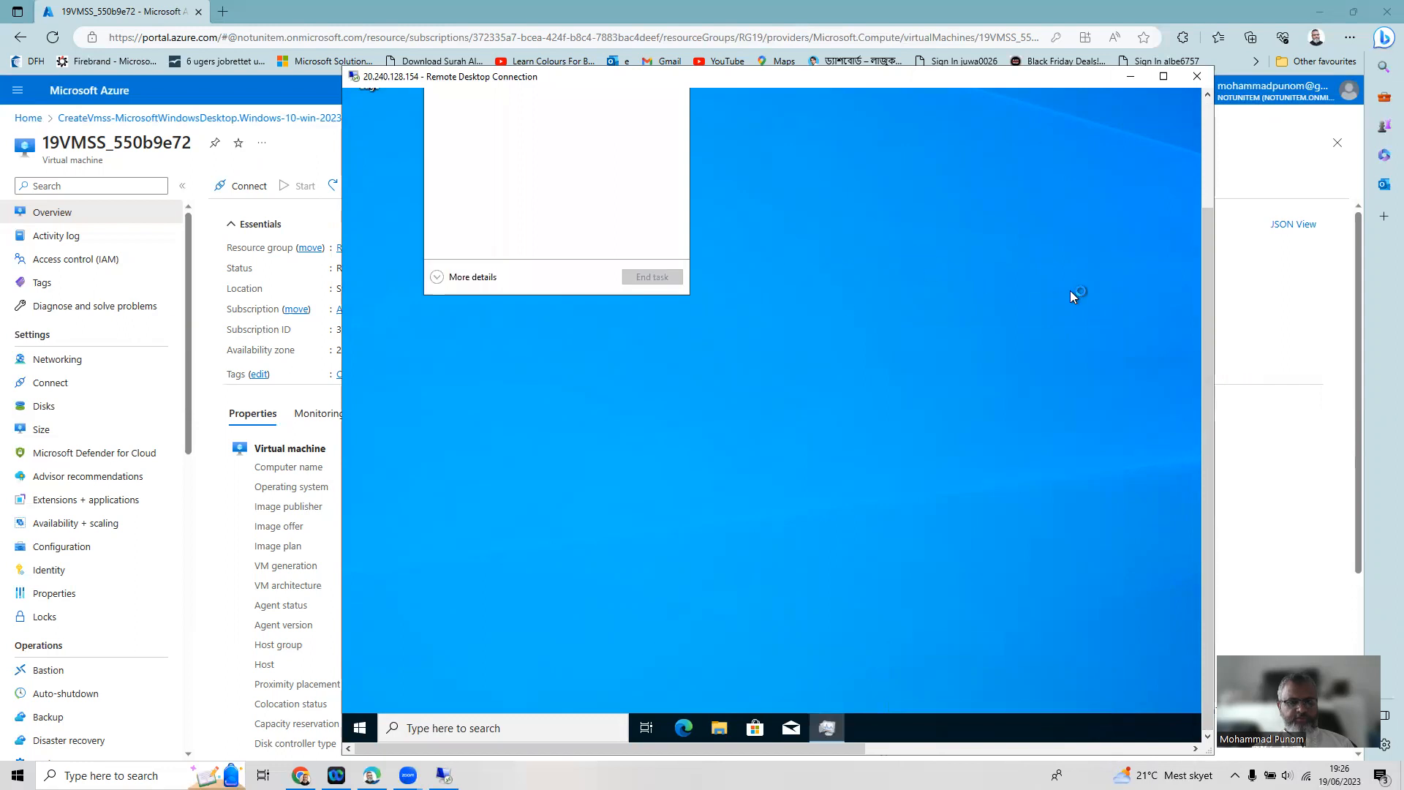
pyautogui.click(1207, 139)
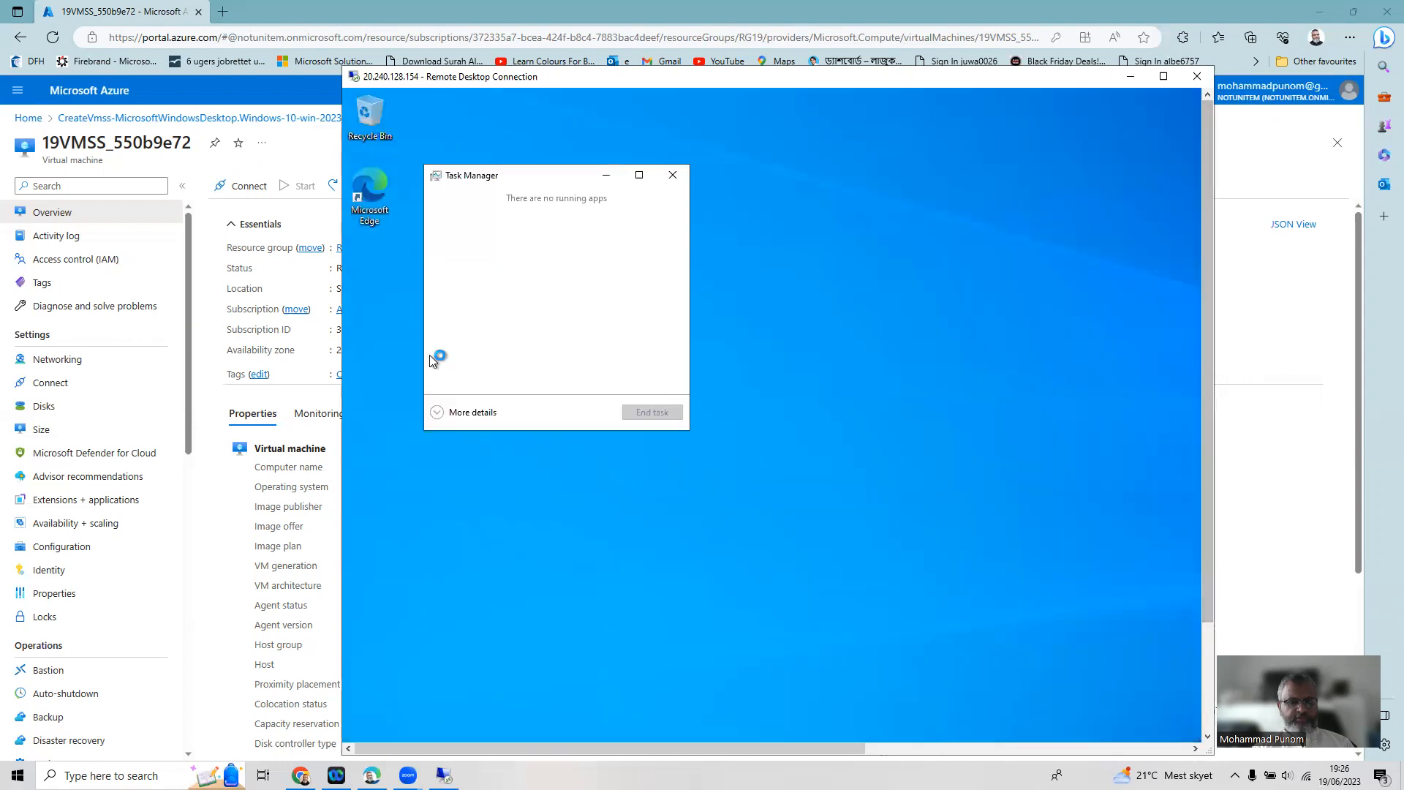
pyautogui.click(463, 418)
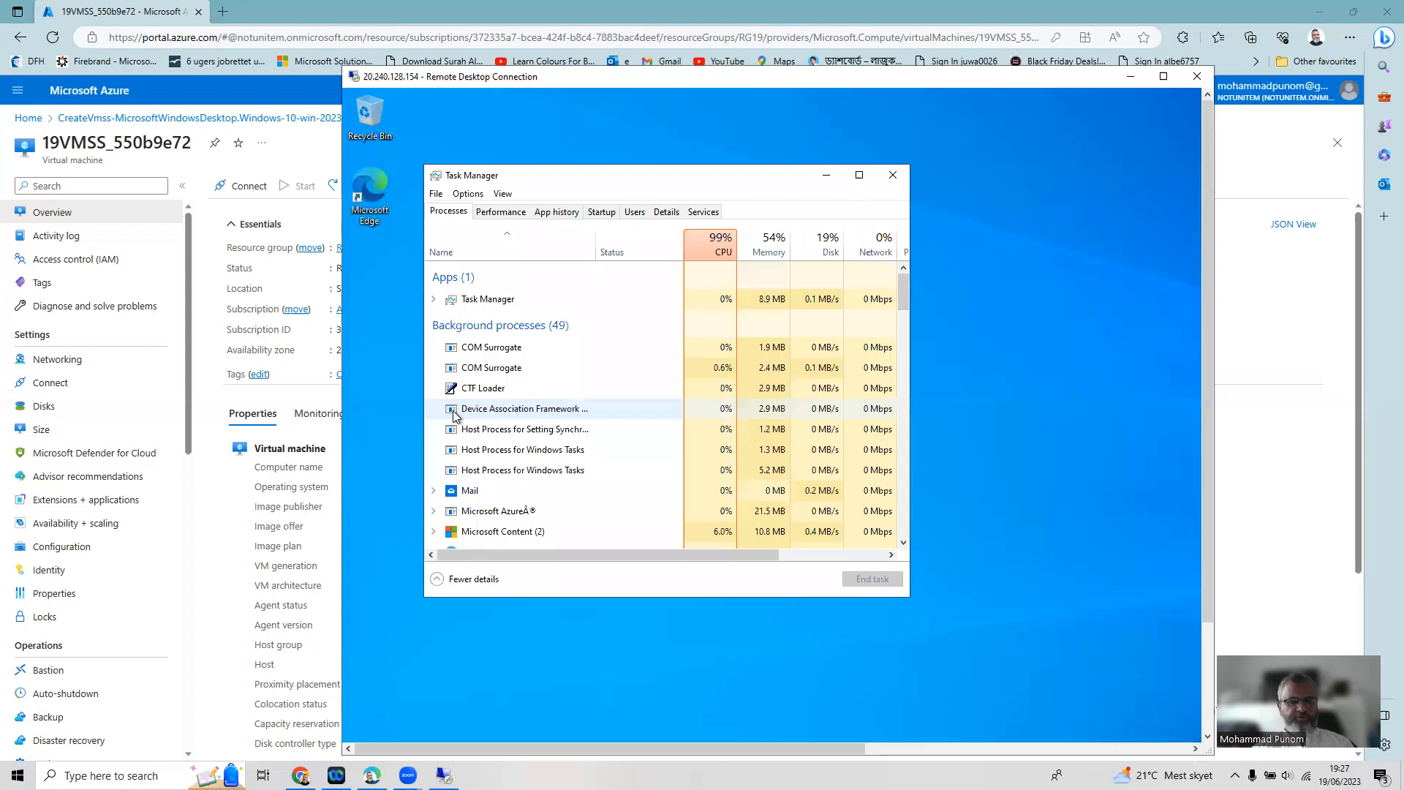
pyautogui.click(516, 214)
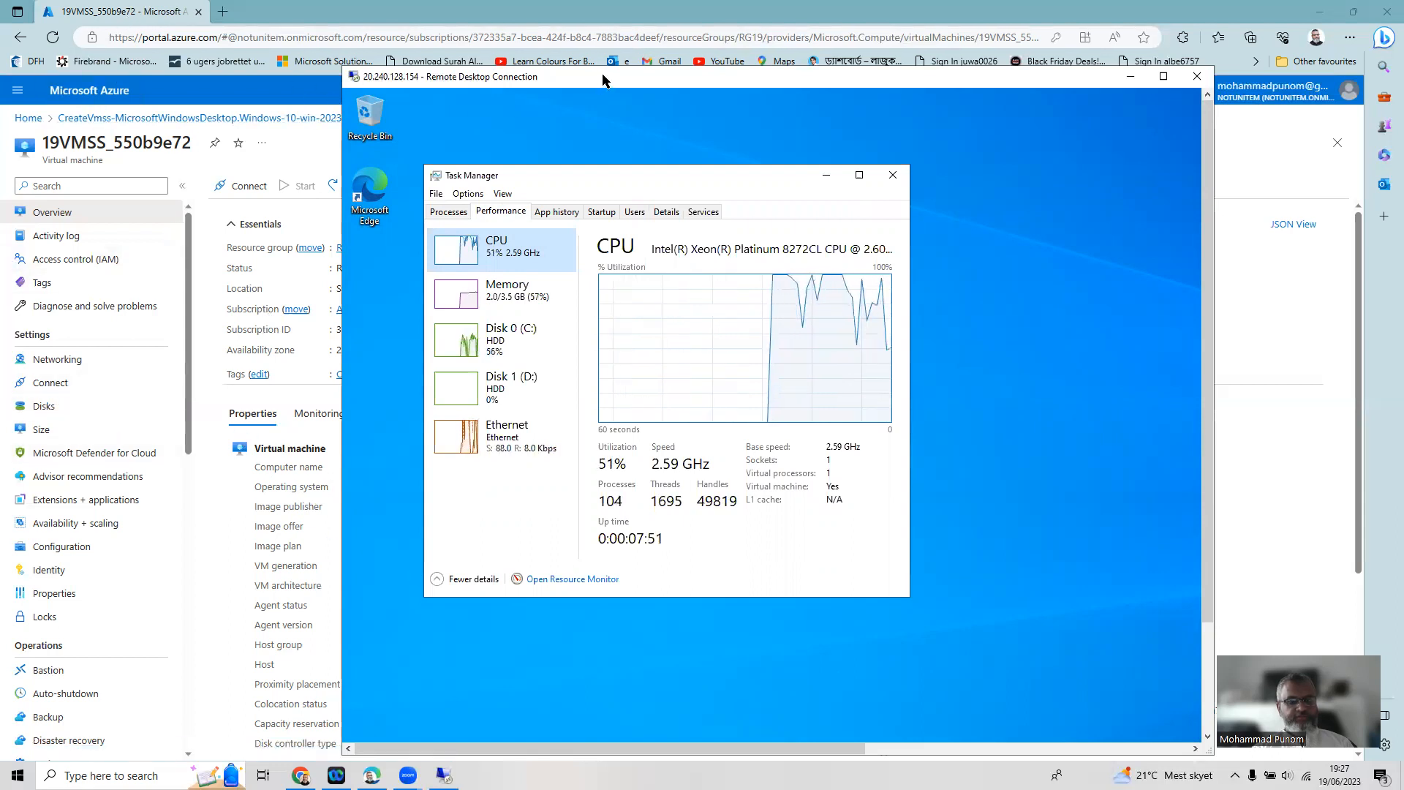
# View the 19VMSS instances list in the portal and arrange the remote session and its Task Manager window beside it
pyautogui.moveTo(602, 76); pyautogui.dragTo(825, 93)
pyautogui.click(489, 120)
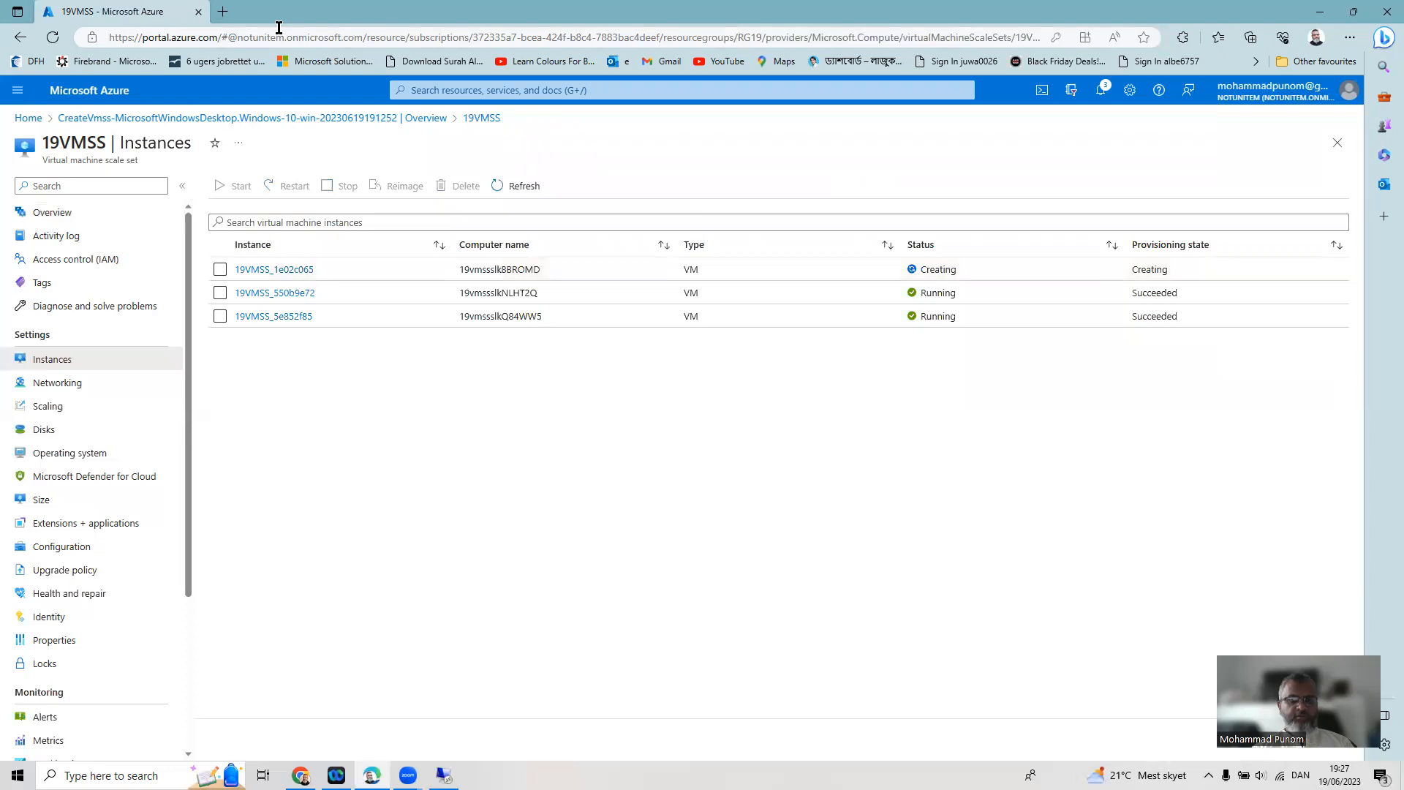
pyautogui.click(444, 775)
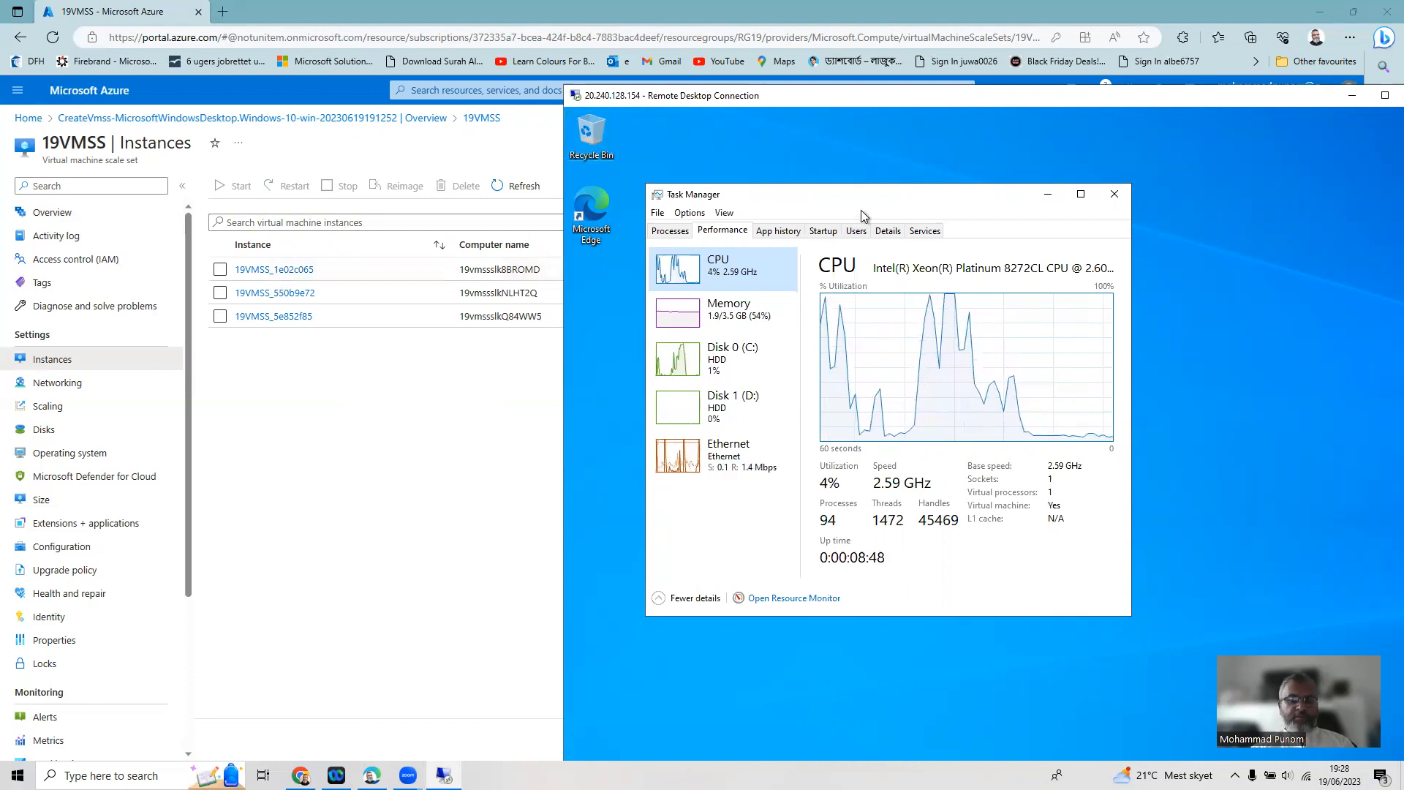
pyautogui.moveTo(870, 195); pyautogui.dragTo(1008, 173)
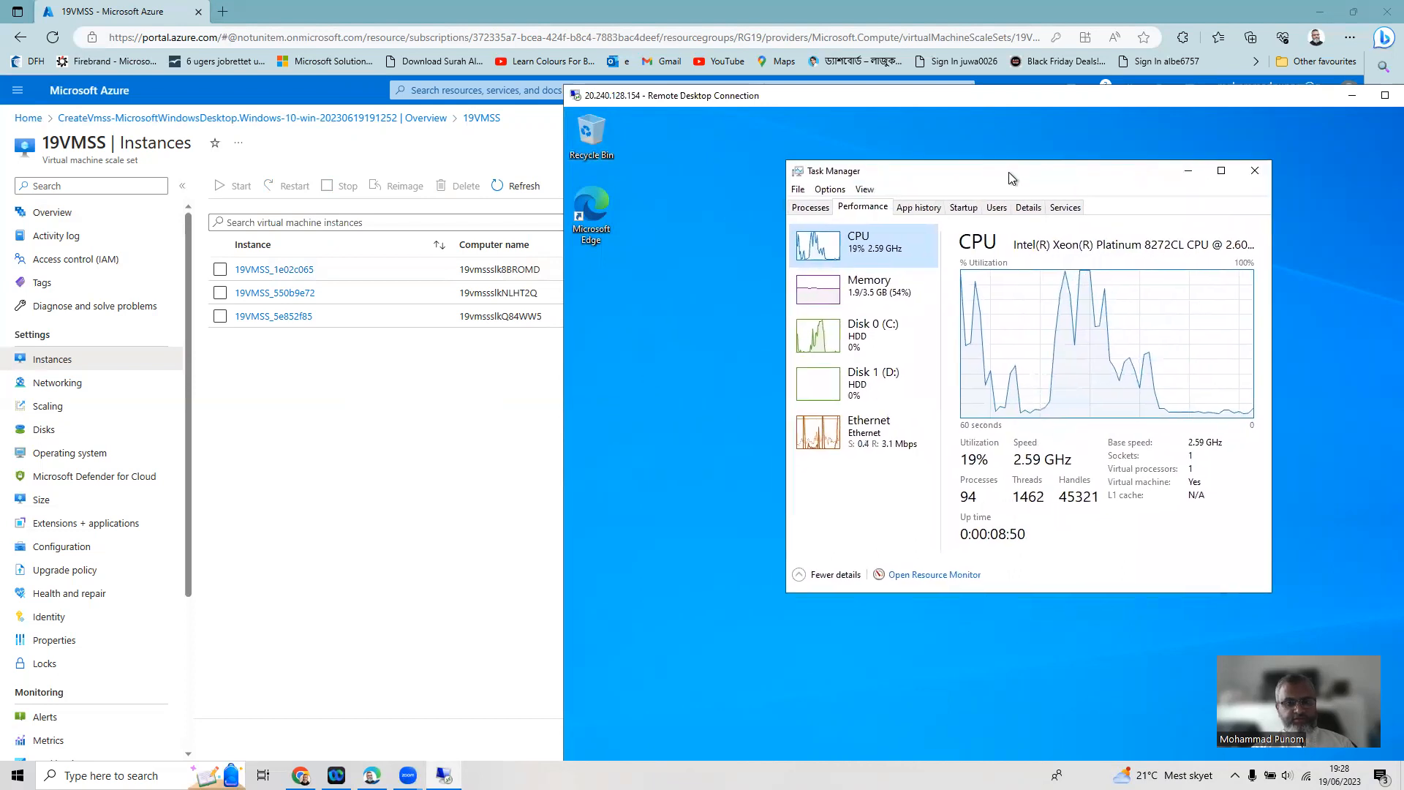
# Create a new text document named workload on the remote desktop
pyautogui.rightClick(651, 392)
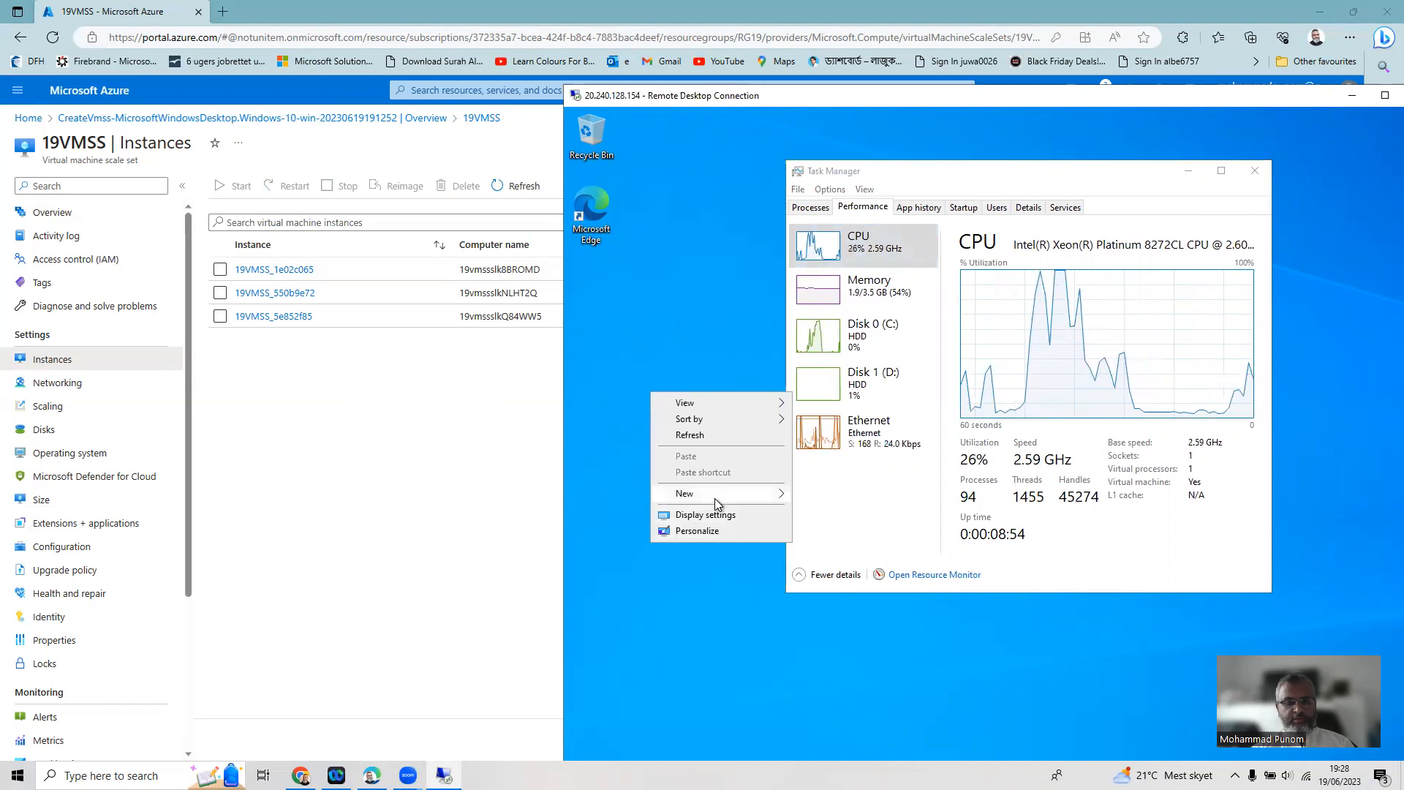
pyautogui.moveTo(715, 498)
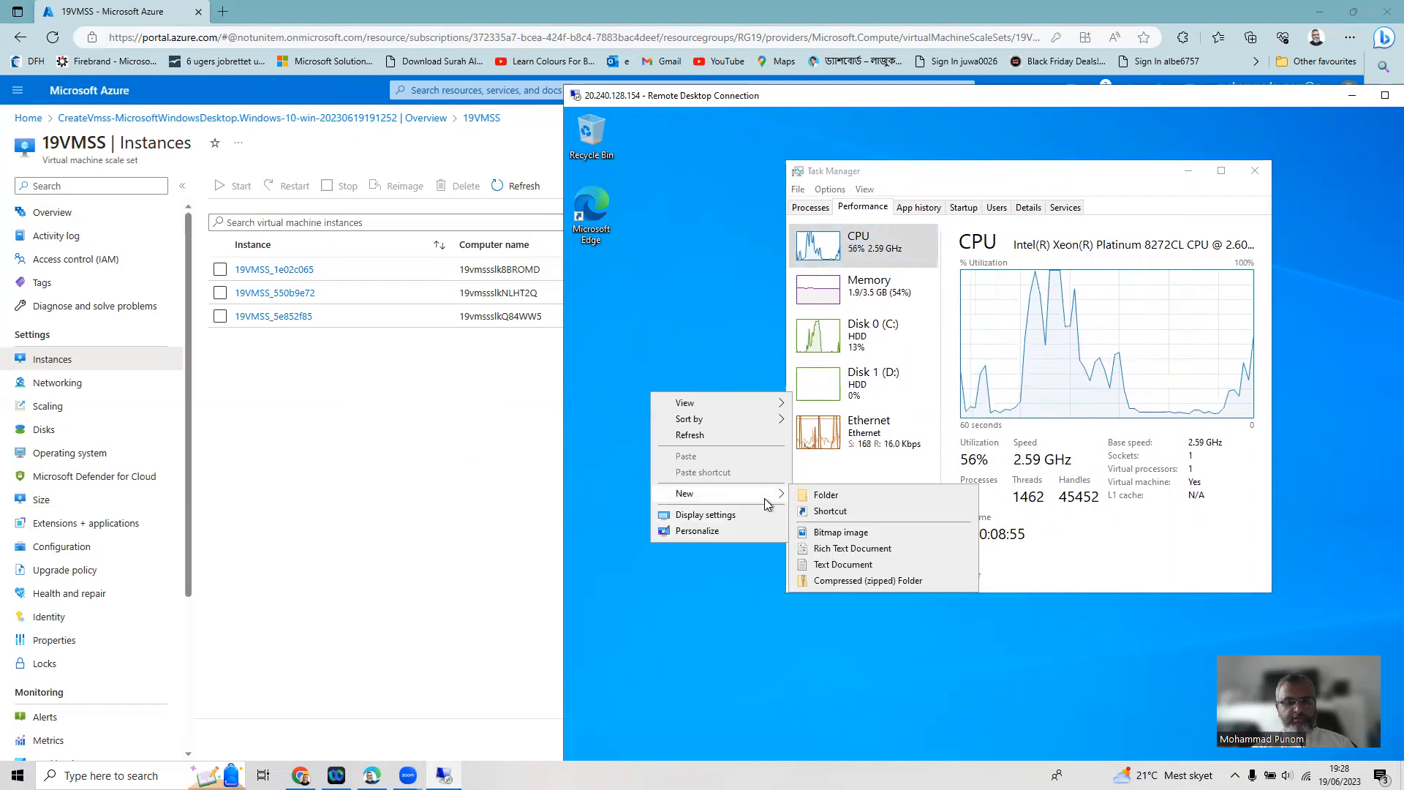
pyautogui.click(856, 564)
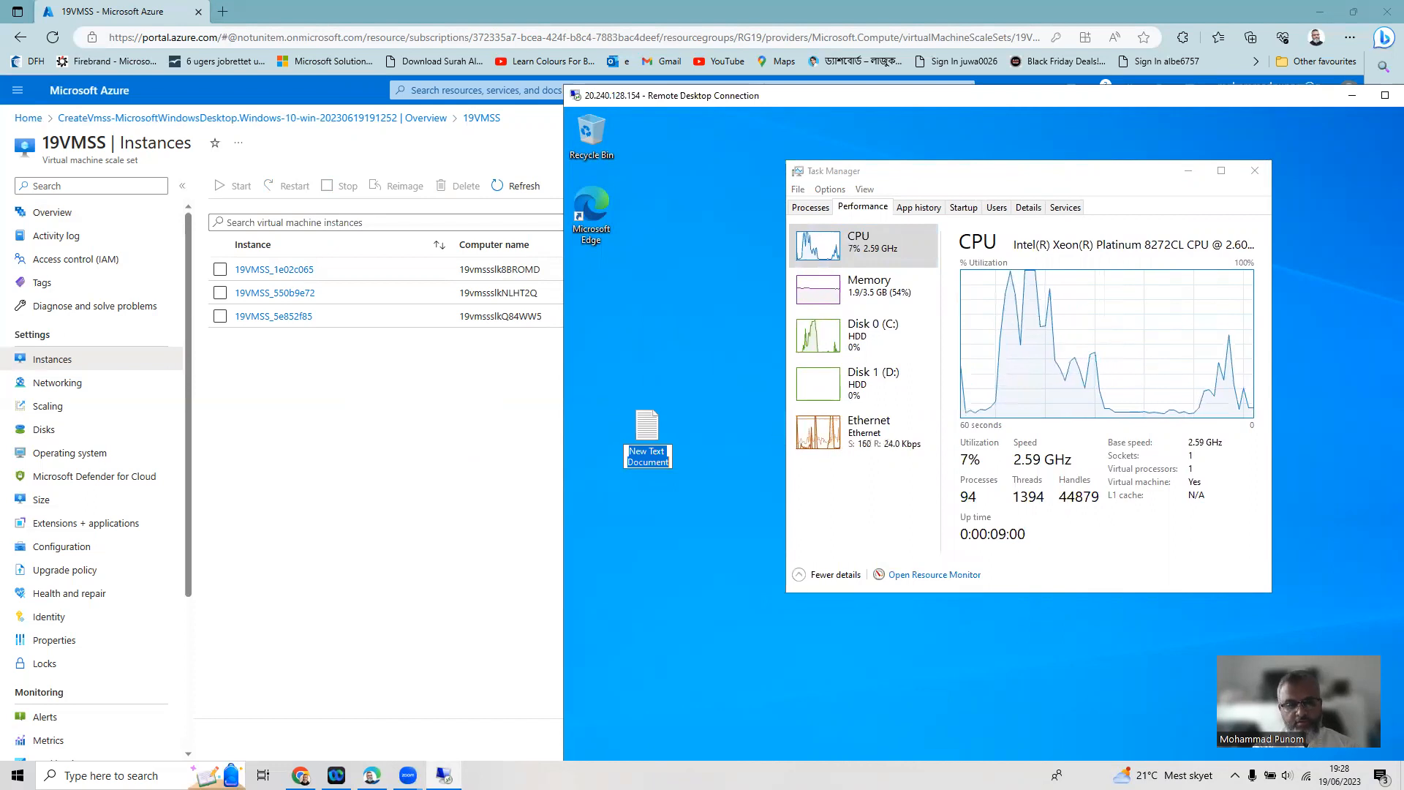
pyautogui.write('work')
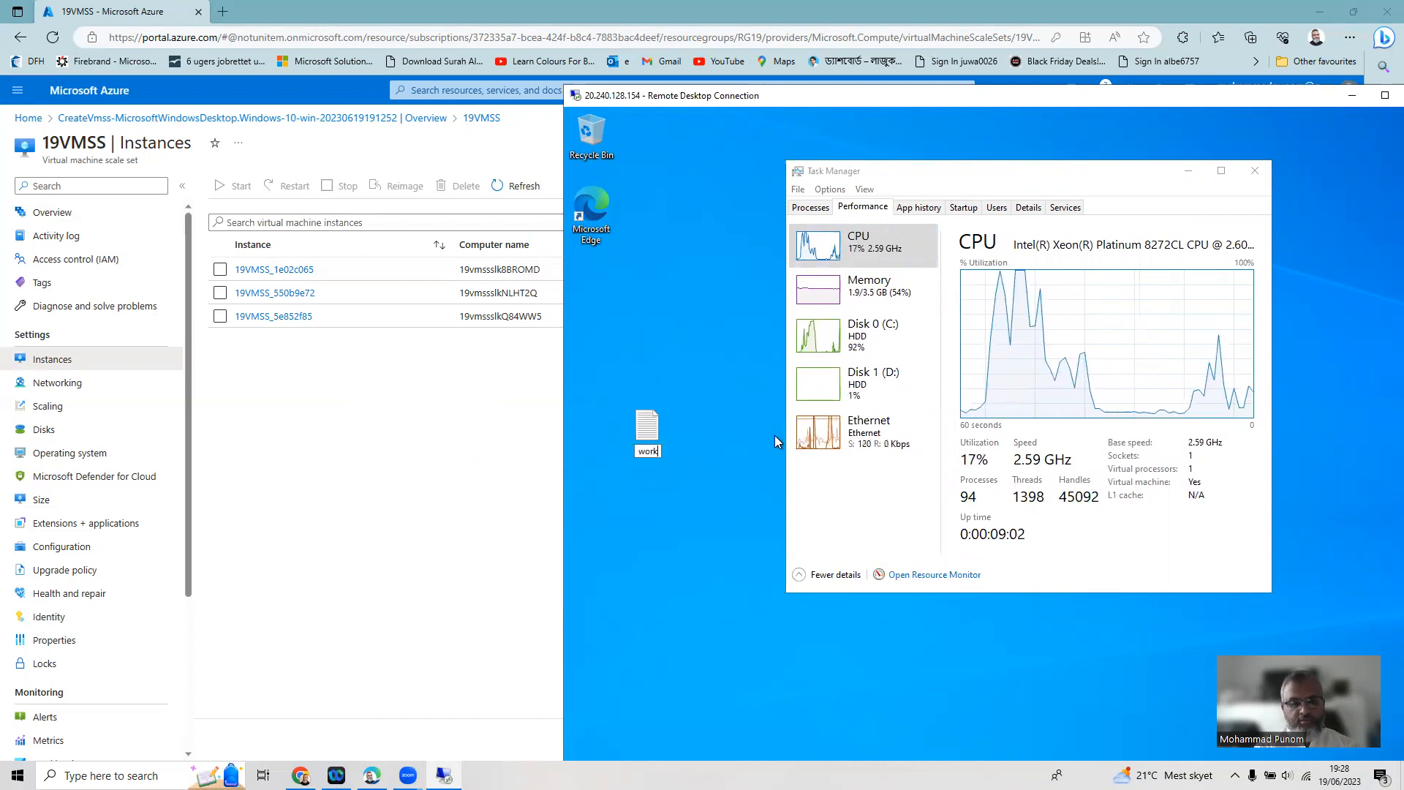
pyautogui.write('load')
pyautogui.press('Return')
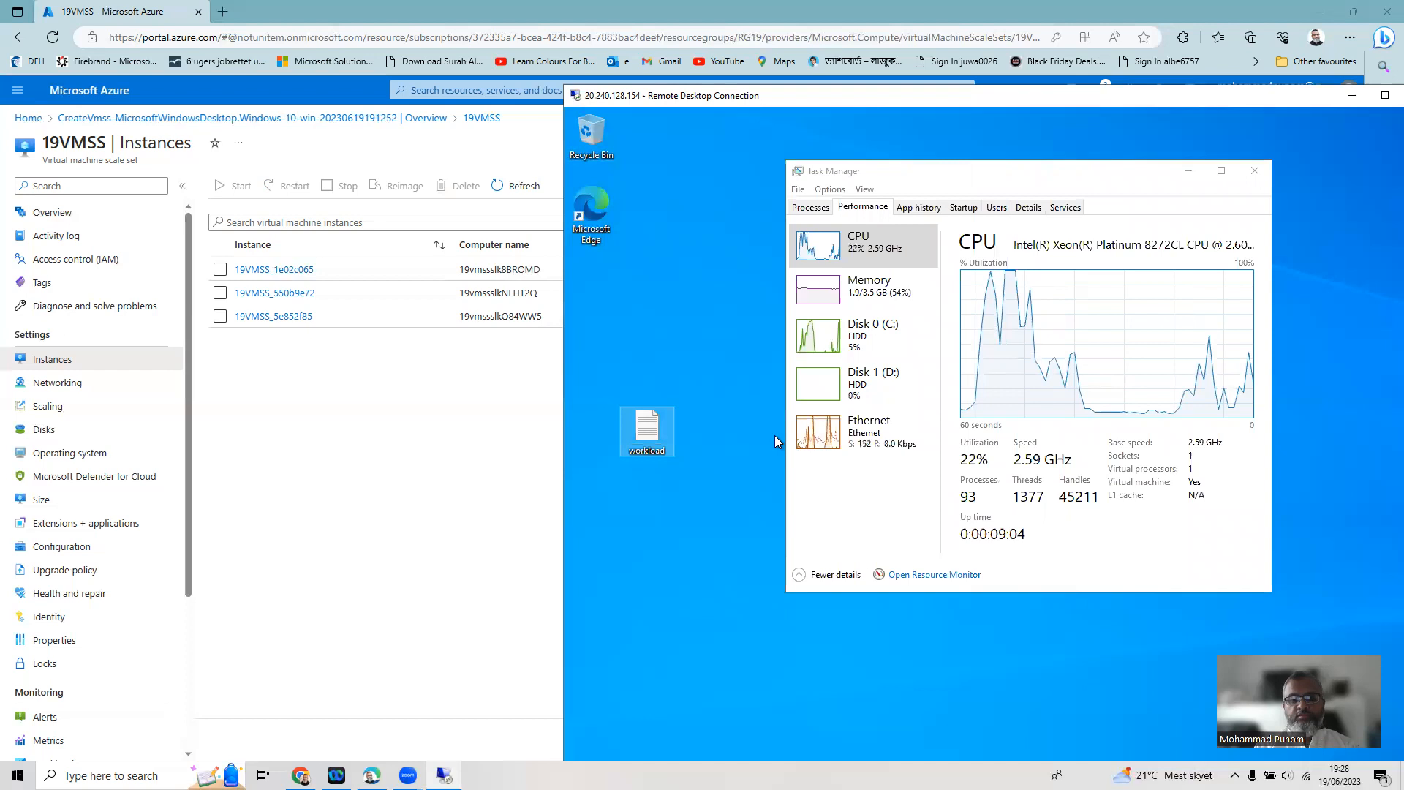
# Enter the line workload.bat in the workload document and save it to the Desktop as workload.bat
pyautogui.doubleClick(653, 430)
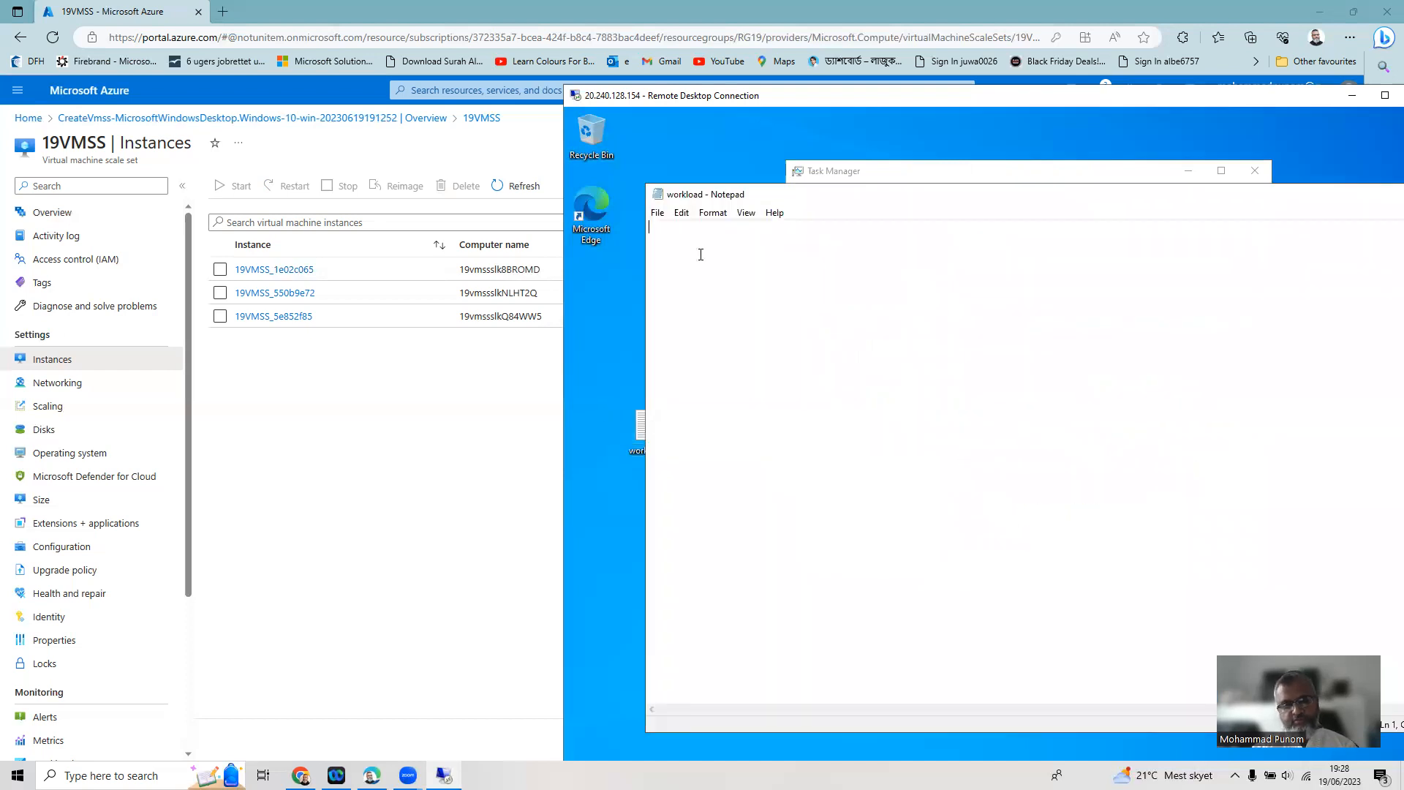
pyautogui.write('workload.bat')
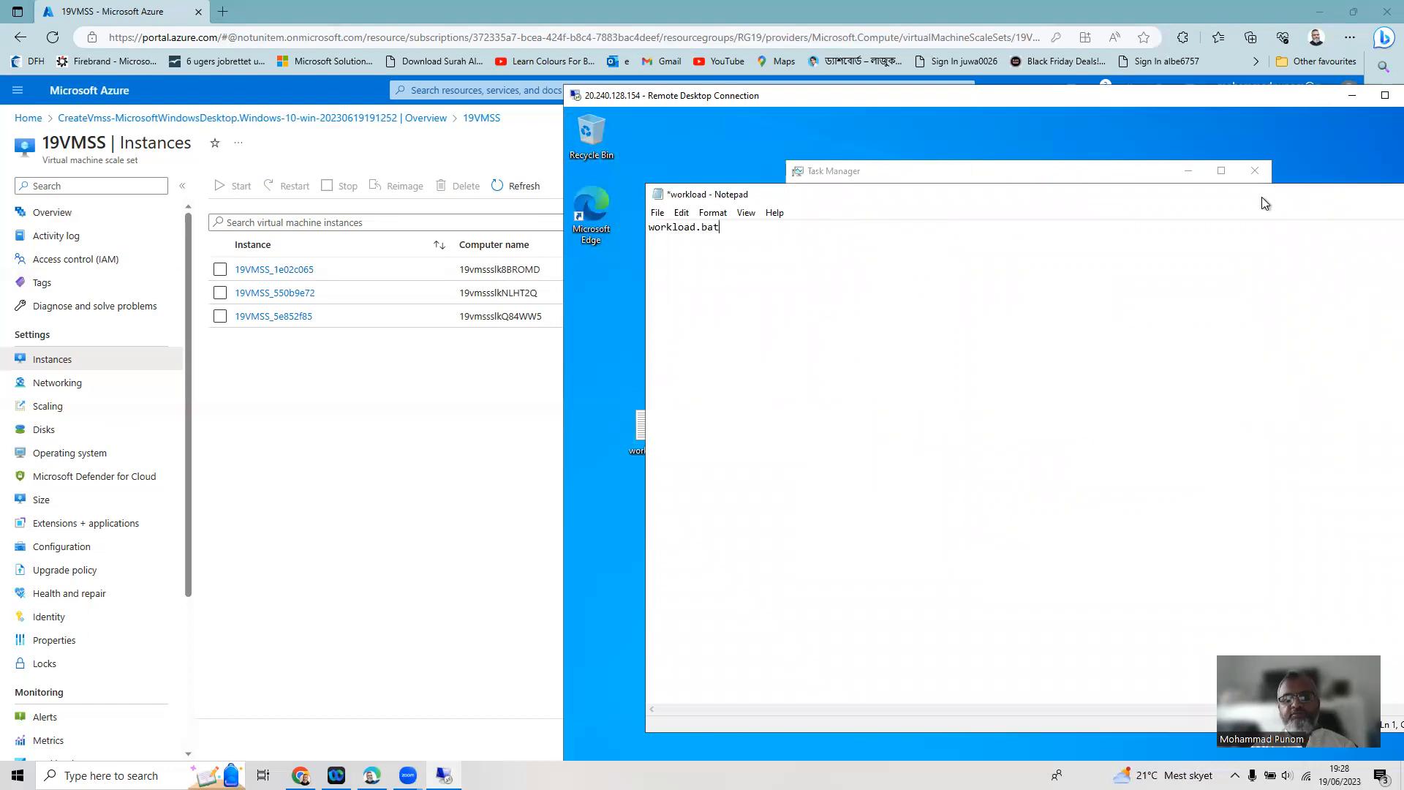
pyautogui.moveTo(1249, 202); pyautogui.dragTo(1196, 196)
pyautogui.click(605, 207)
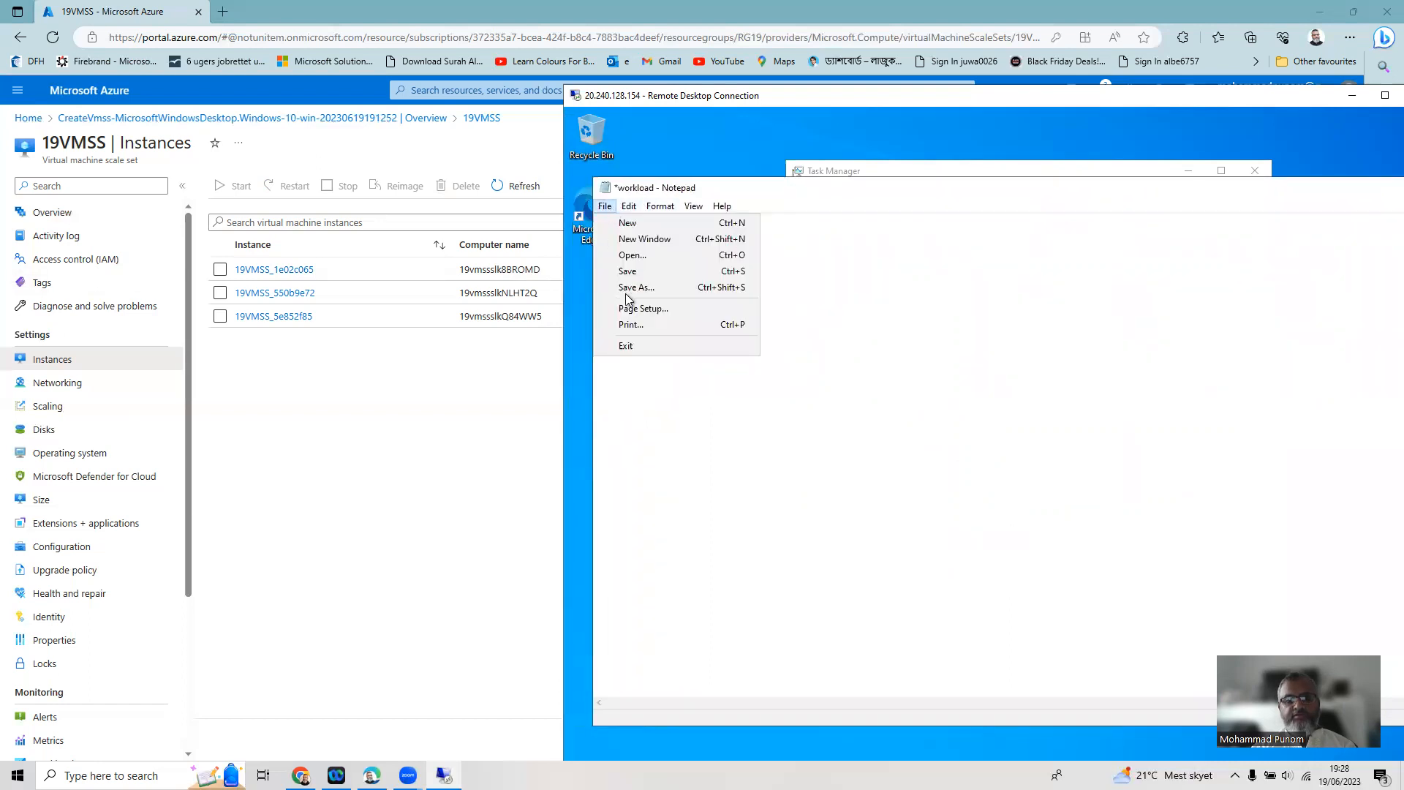
pyautogui.click(634, 288)
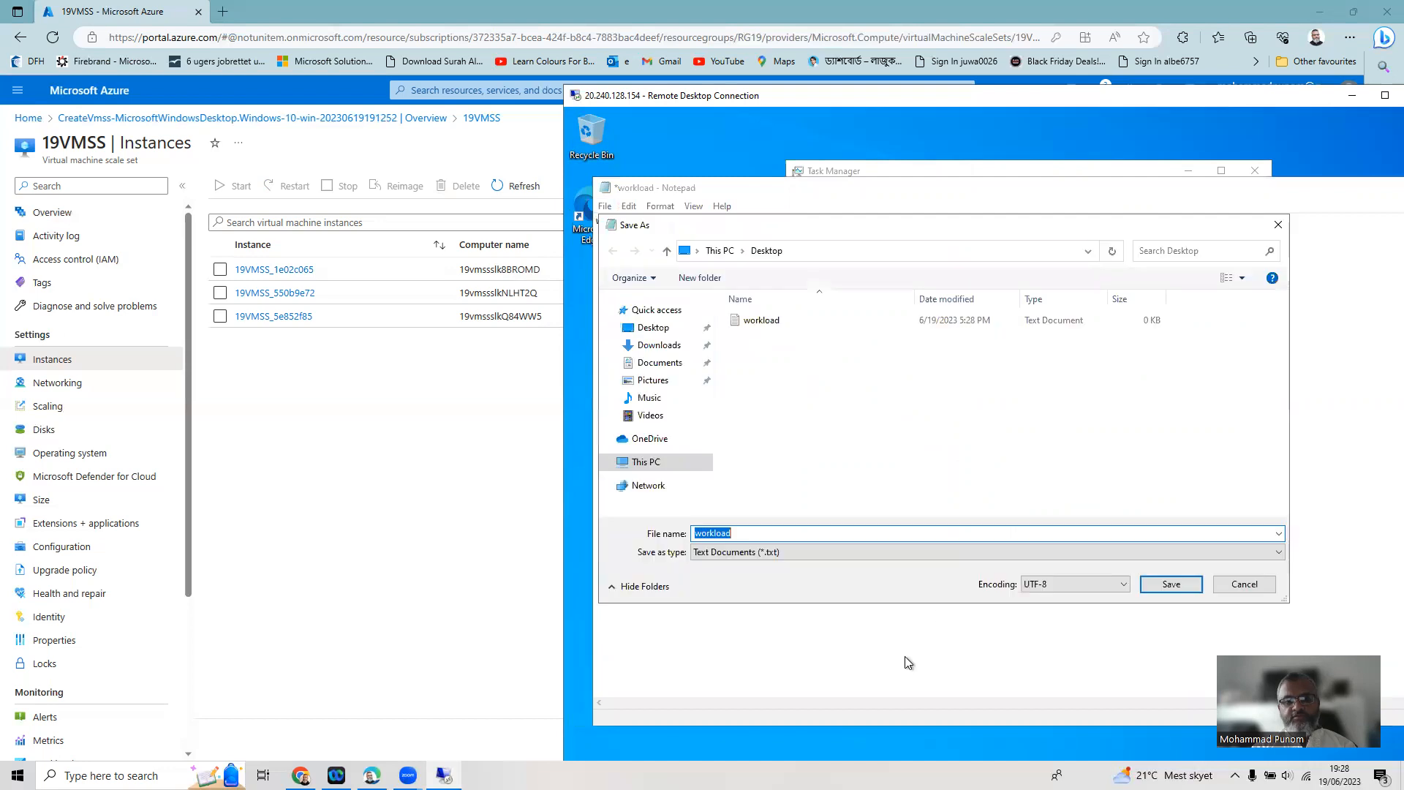
pyautogui.click(802, 533)
pyautogui.write('.bat')
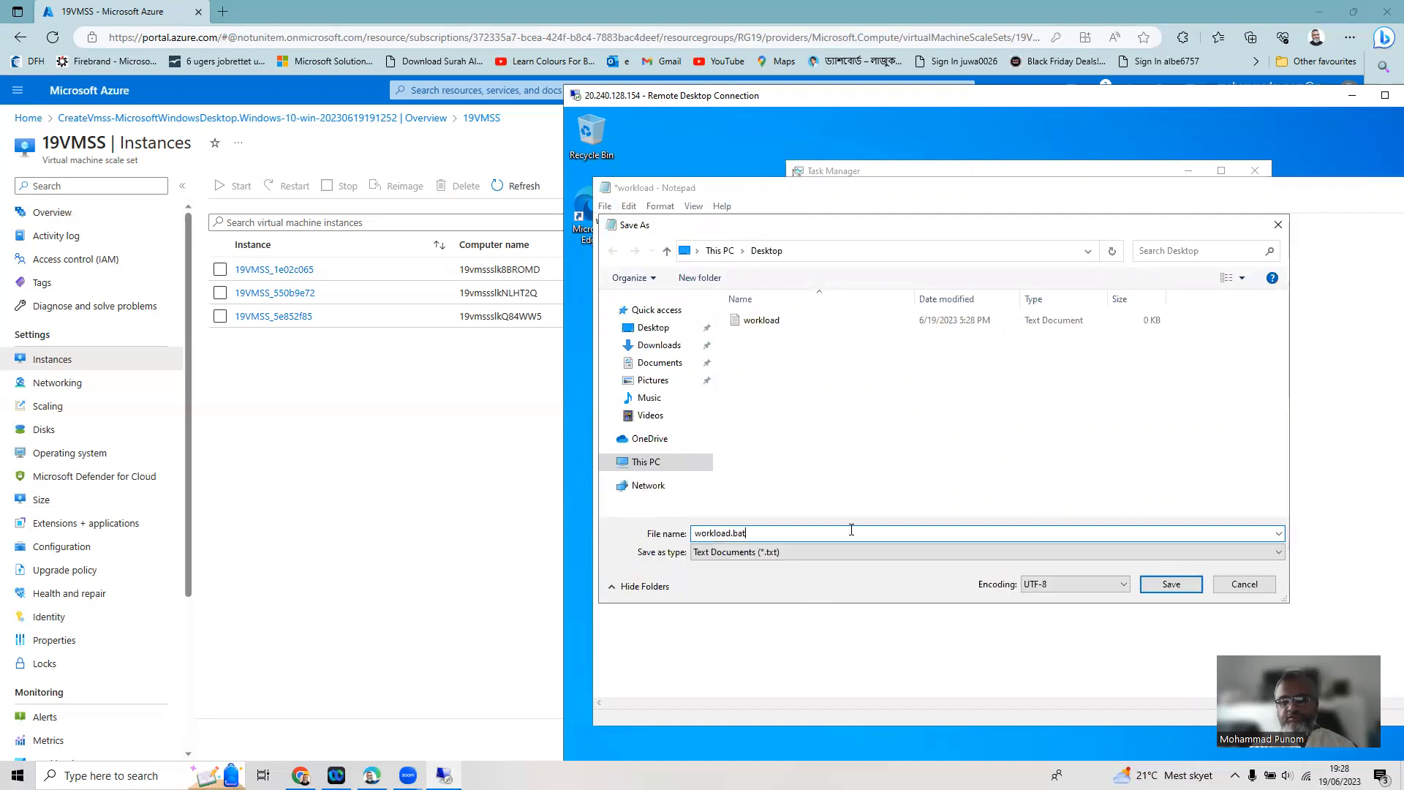
pyautogui.click(1171, 583)
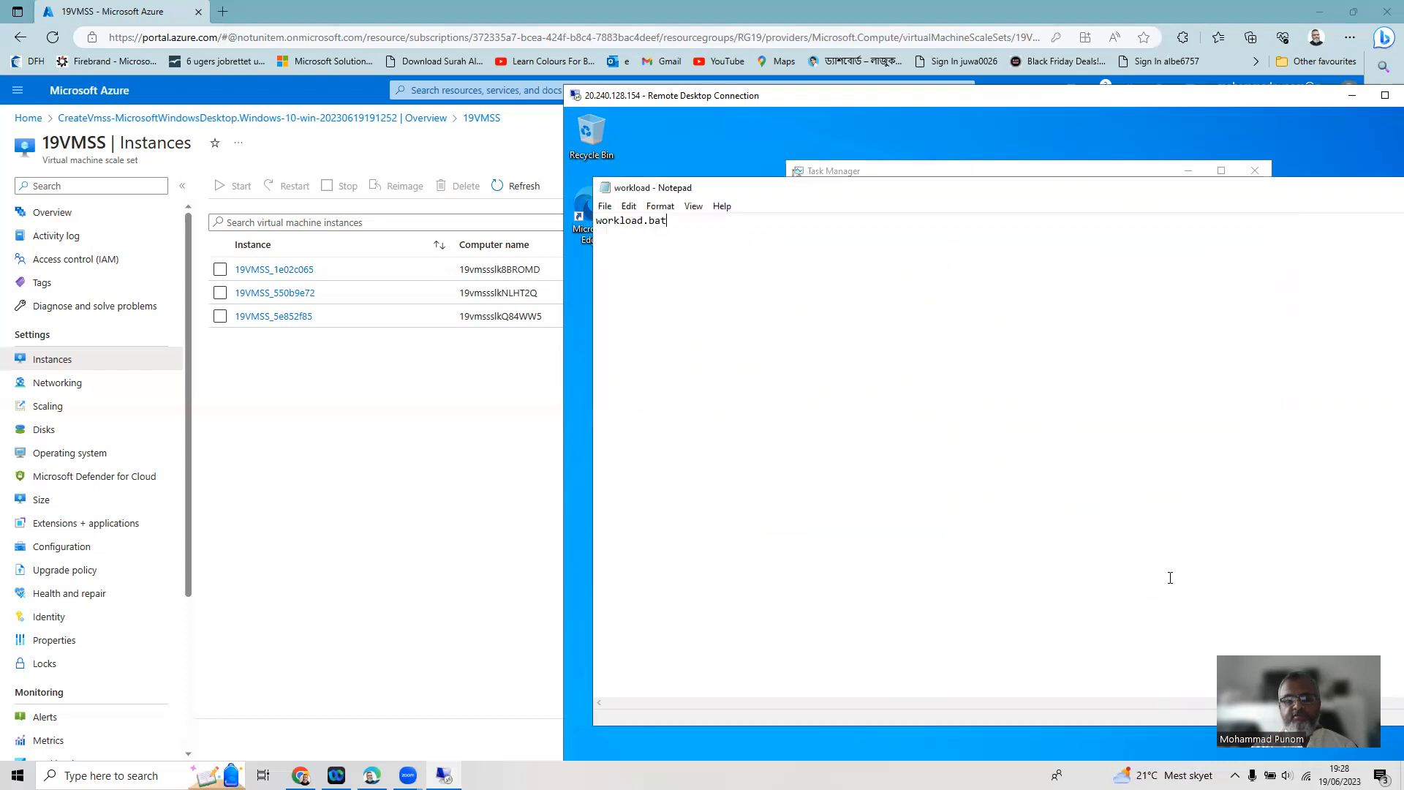
# Close Notepad and run the workload batch file from the remote desktop
pyautogui.moveTo(1029, 196); pyautogui.dragTo(688, 203)
pyautogui.click(1130, 195)
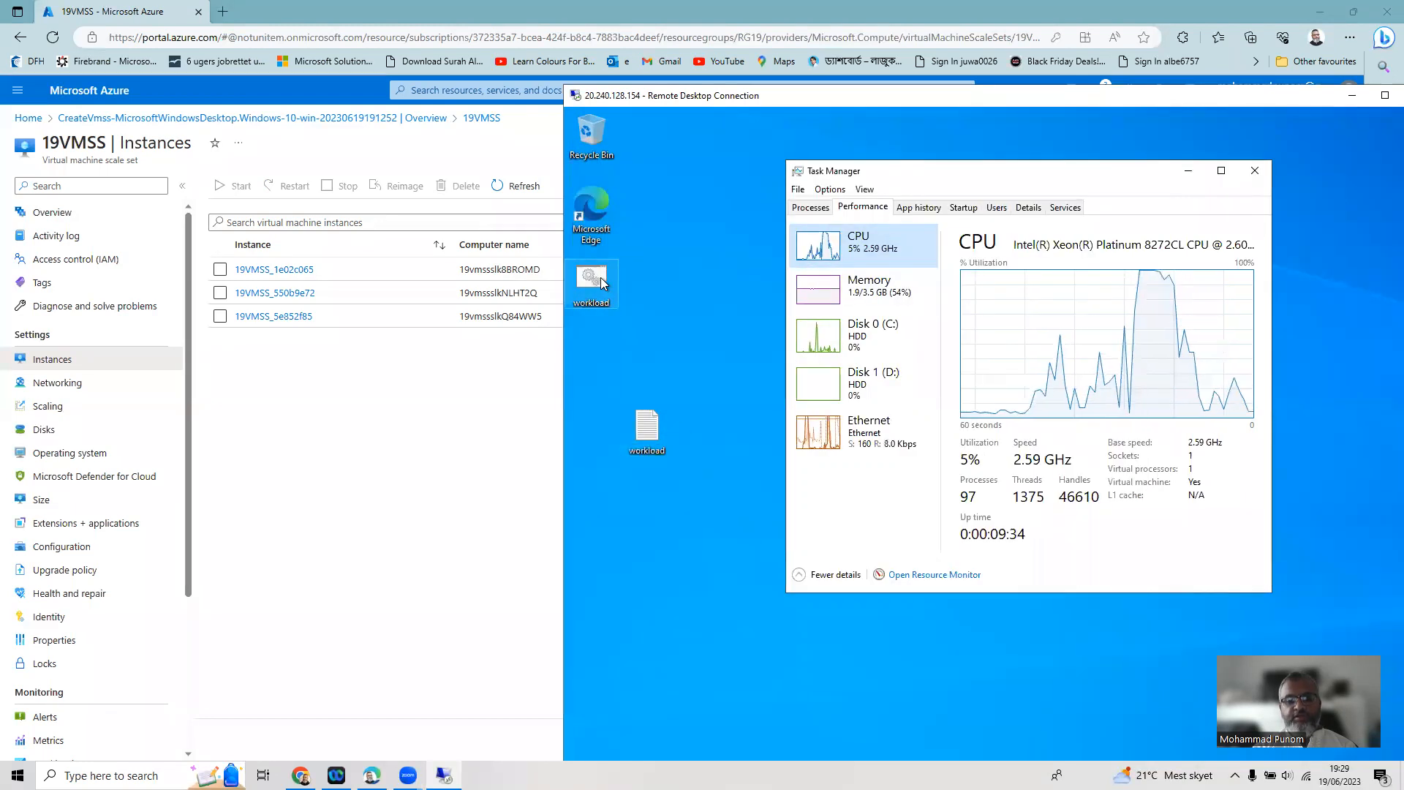
pyautogui.doubleClick(591, 278)
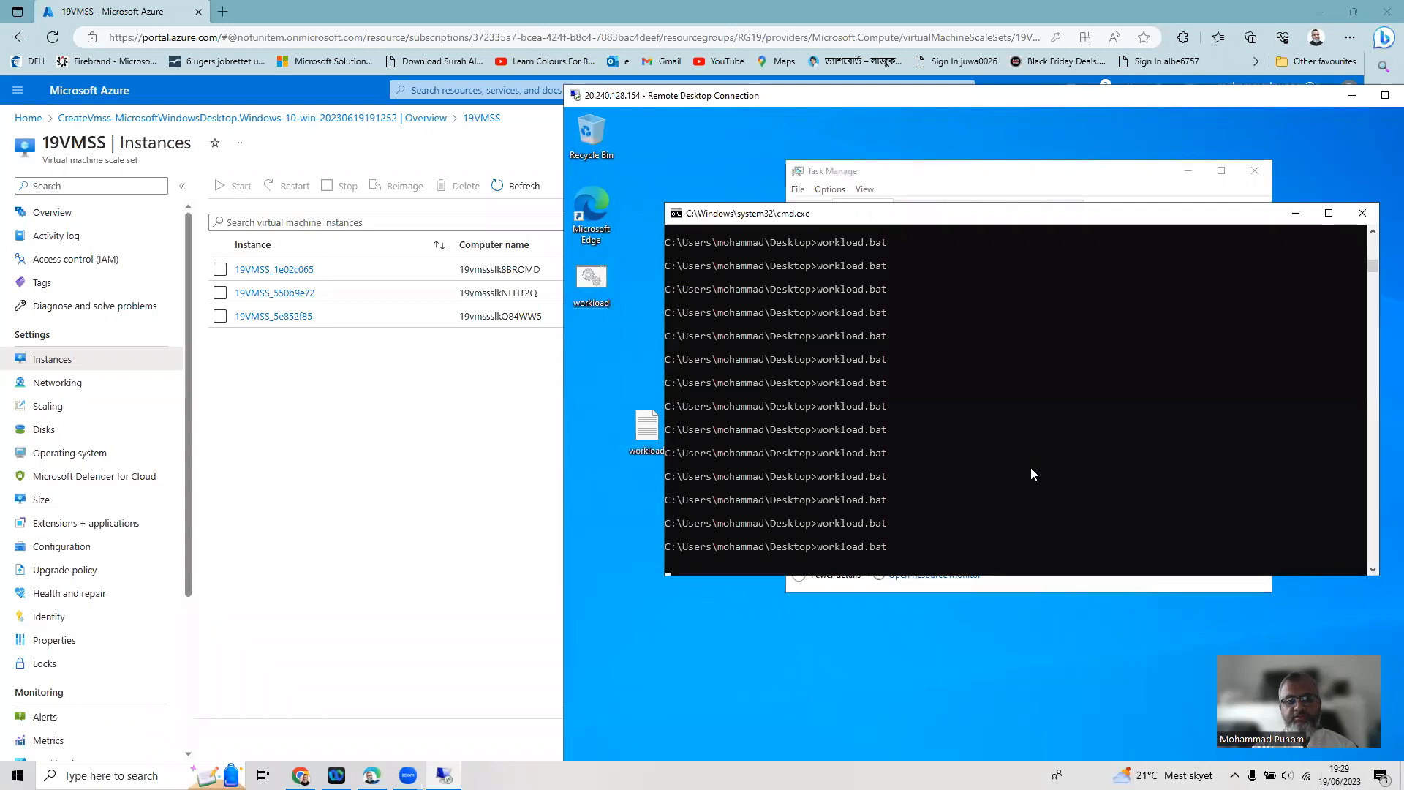
# Show the remote session full screen and place the command window beside Task Manager to watch the CPU utilization
pyautogui.moveTo(1123, 218); pyautogui.dragTo(1078, 348)
pyautogui.moveTo(1092, 181); pyautogui.dragTo(1130, 93)
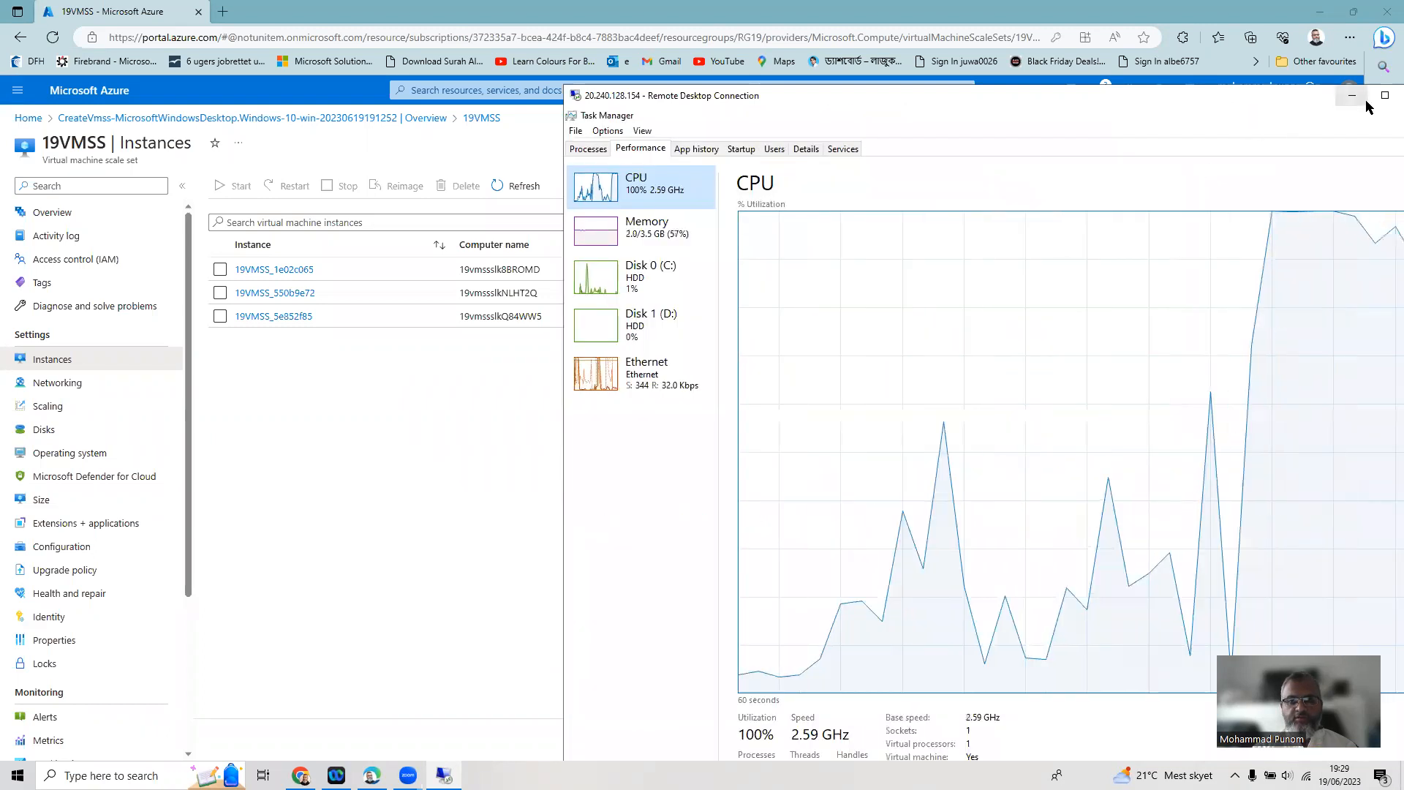
pyautogui.click(1384, 95)
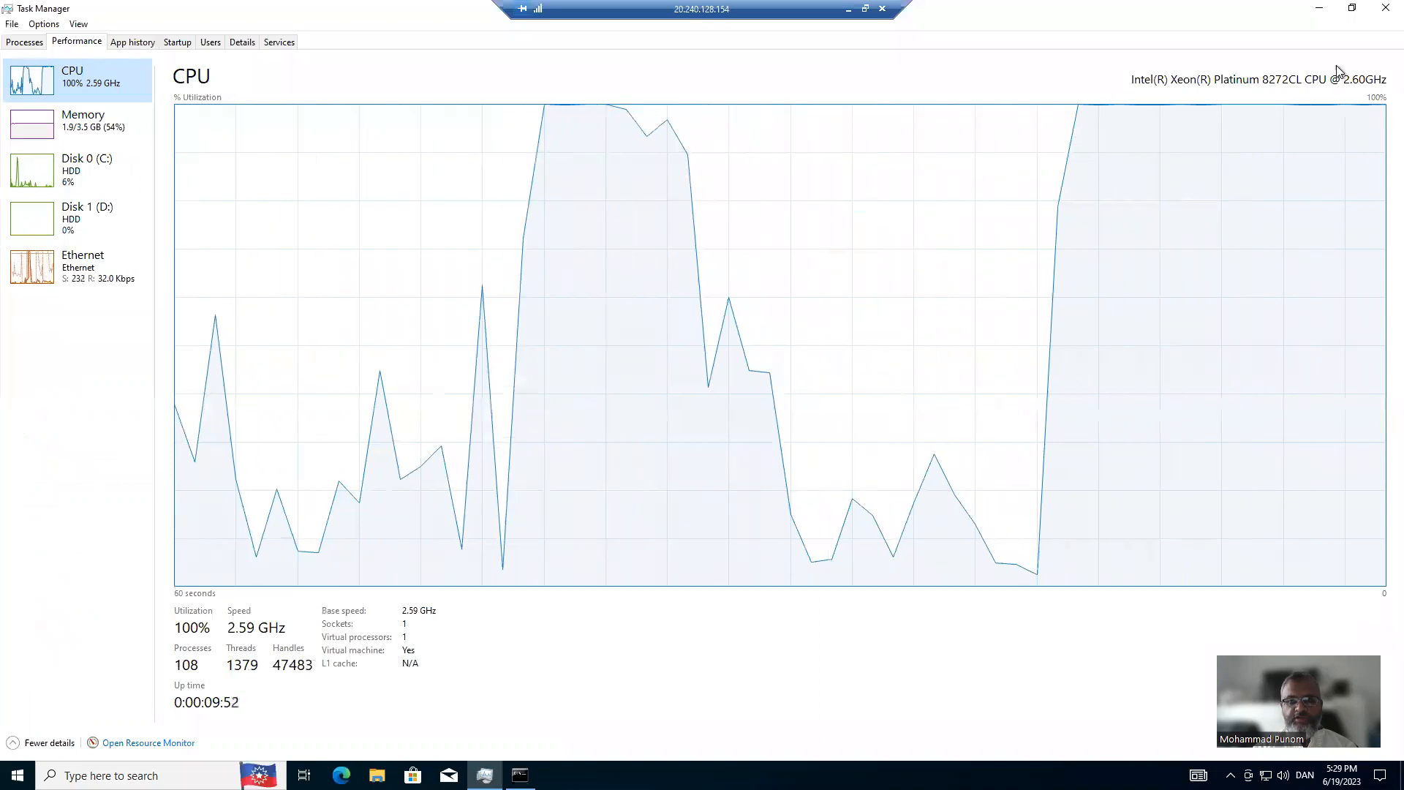
pyautogui.click(1352, 10)
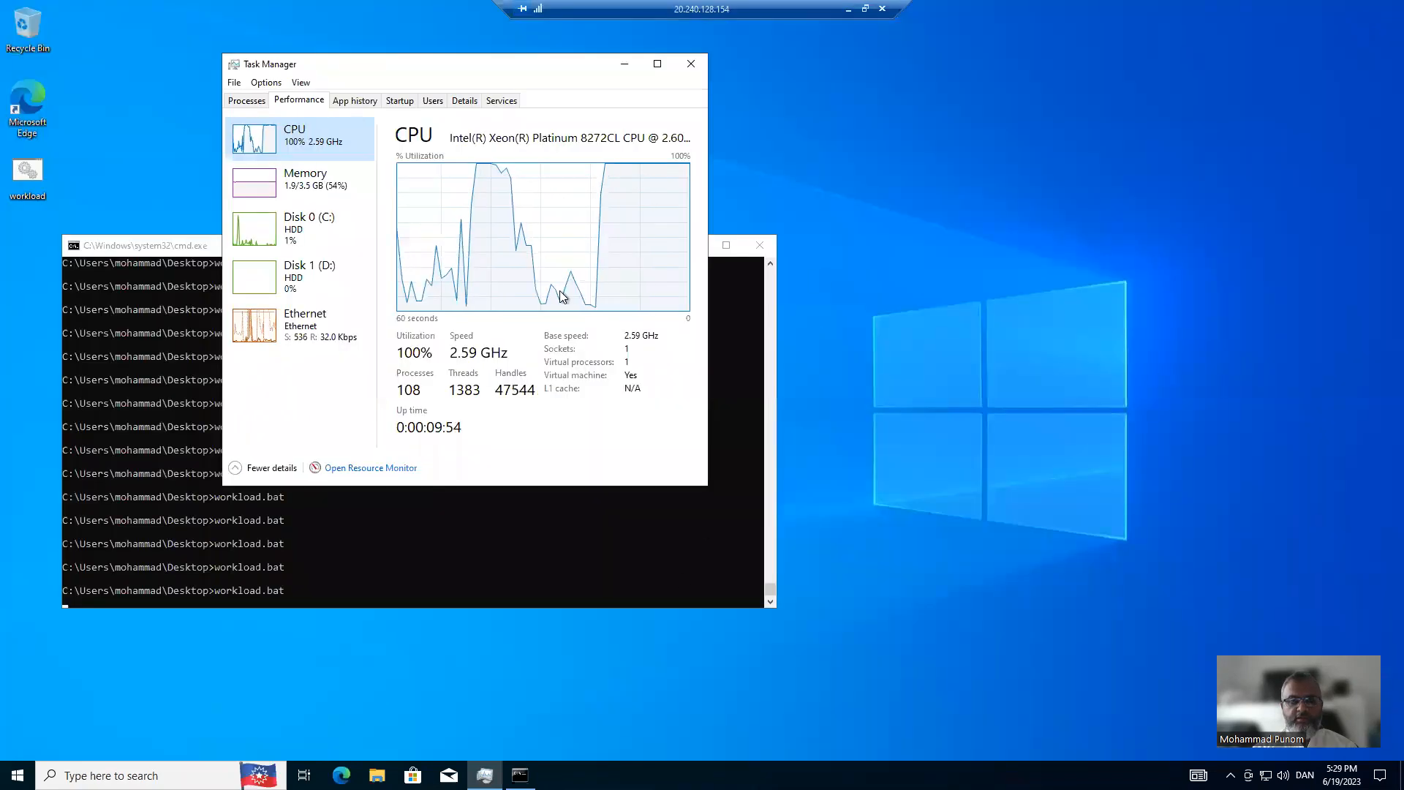
pyautogui.moveTo(153, 246); pyautogui.dragTo(631, 245)
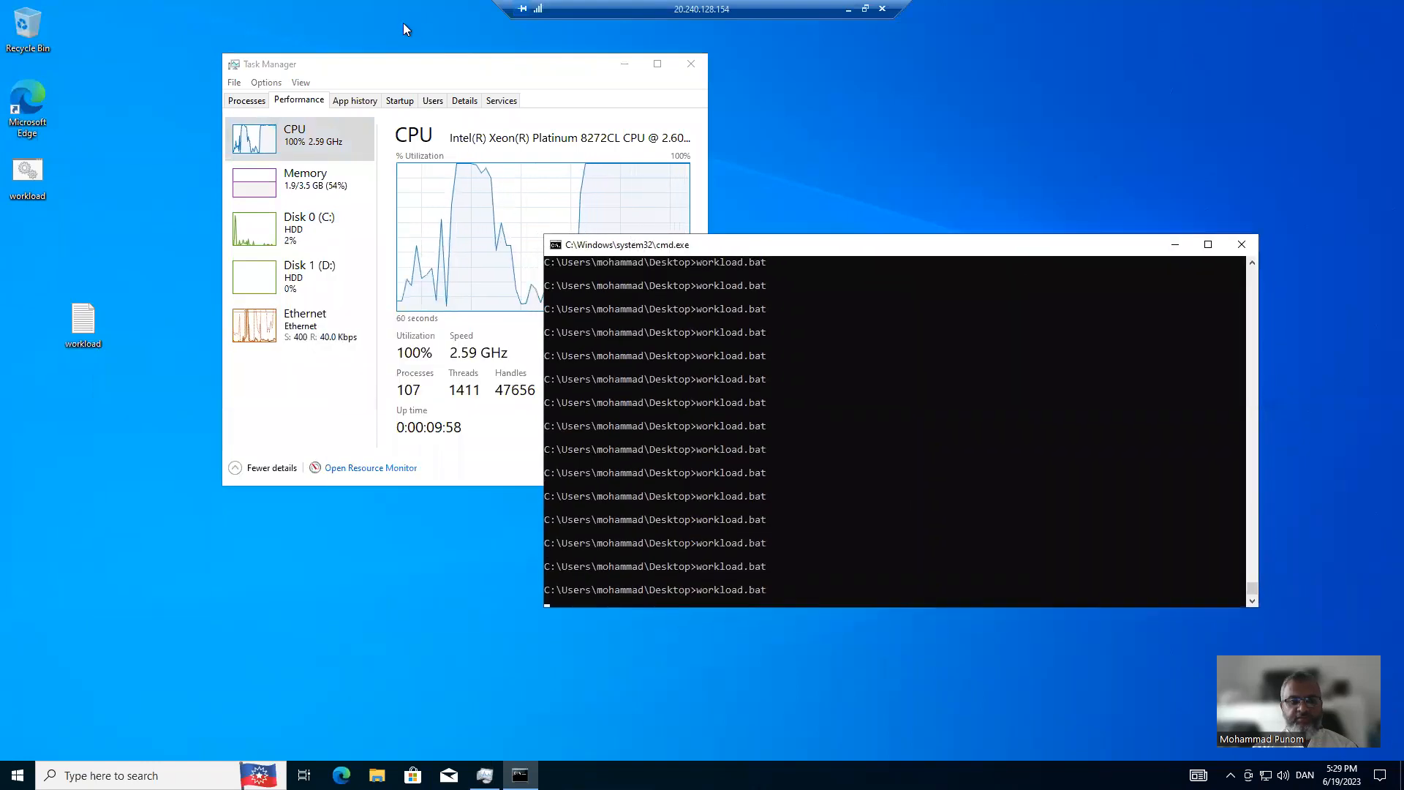
# Restore the remote session to a window and refresh the 19VMSS instance list in the Azure portal
pyautogui.click(405, 24)
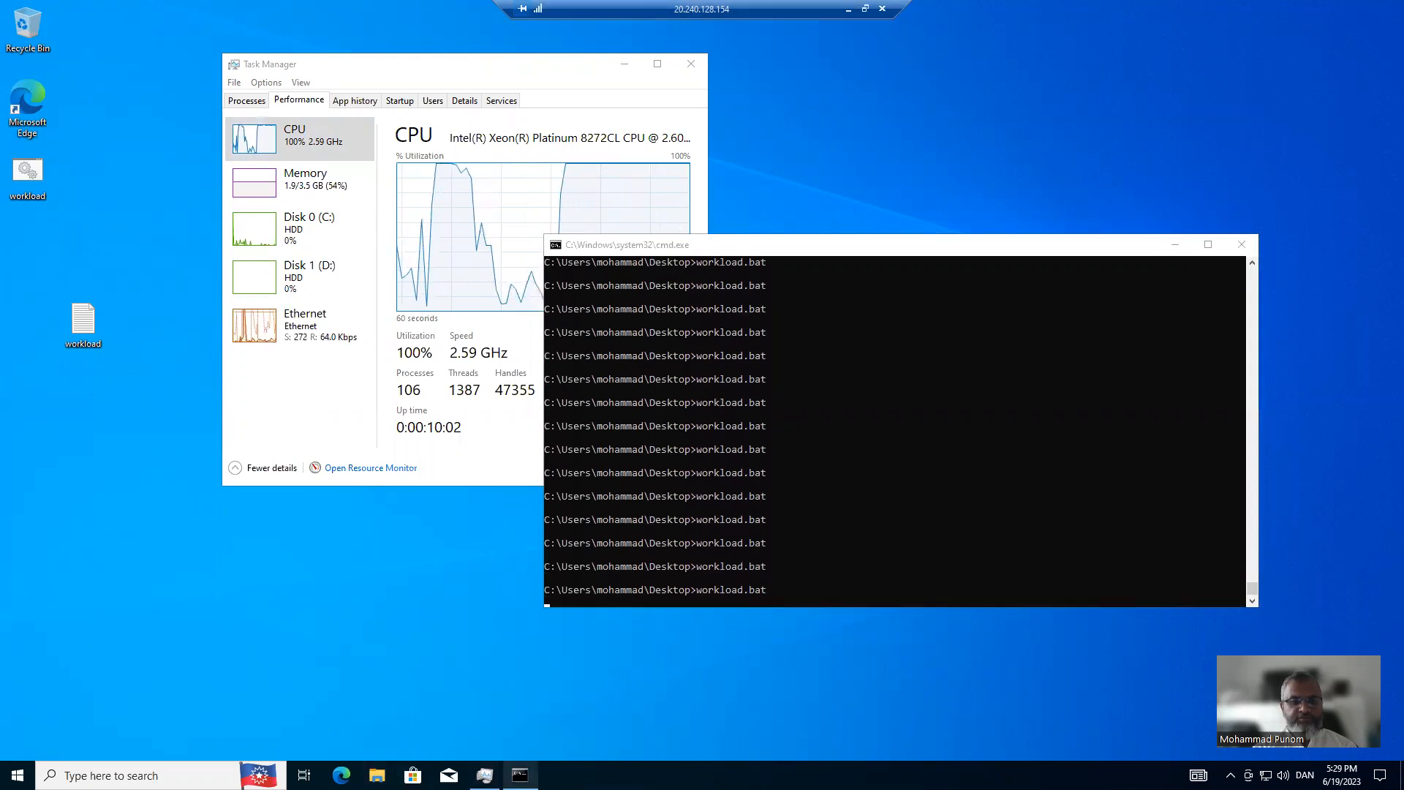
pyautogui.moveTo(520, 775)
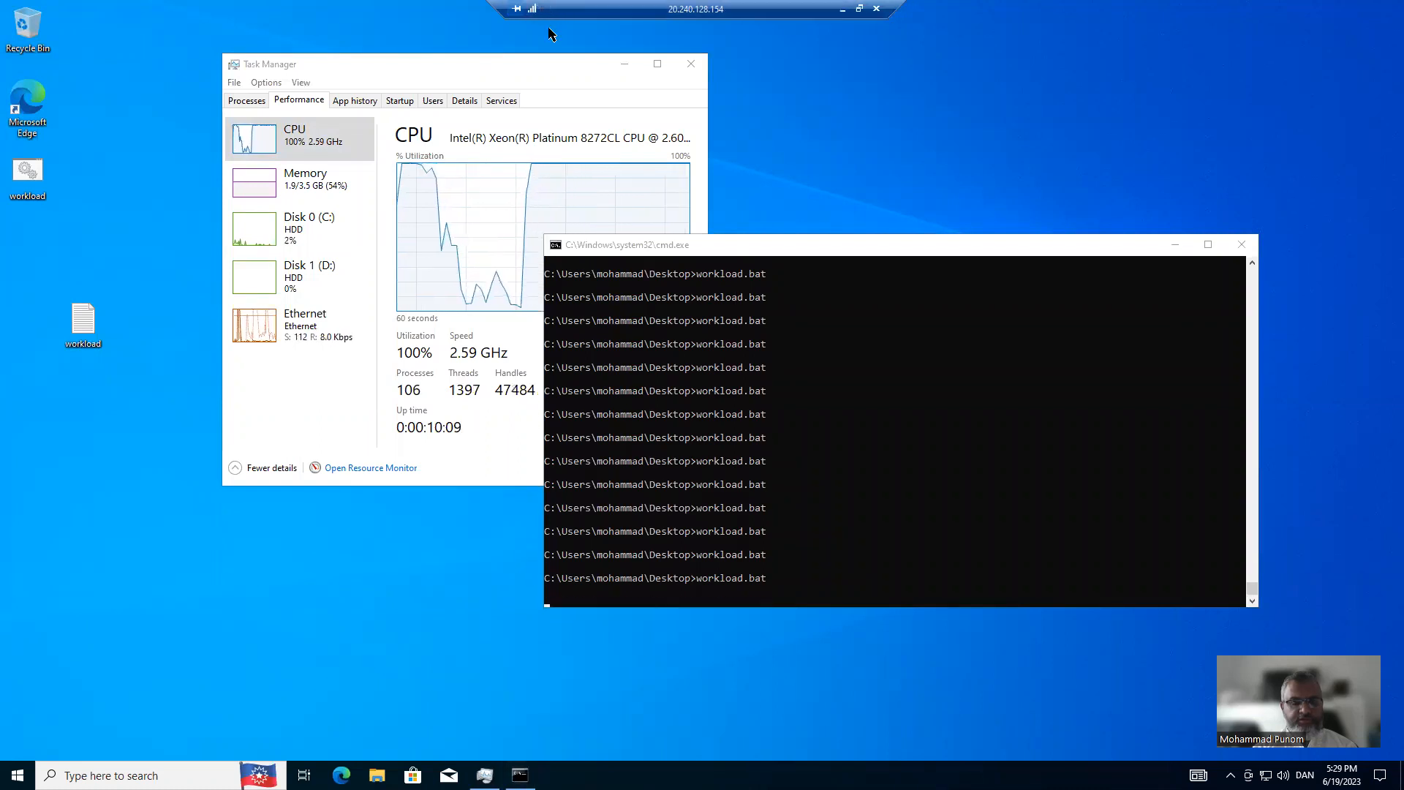
pyautogui.moveTo(549, 28); pyautogui.dragTo(816, 62)
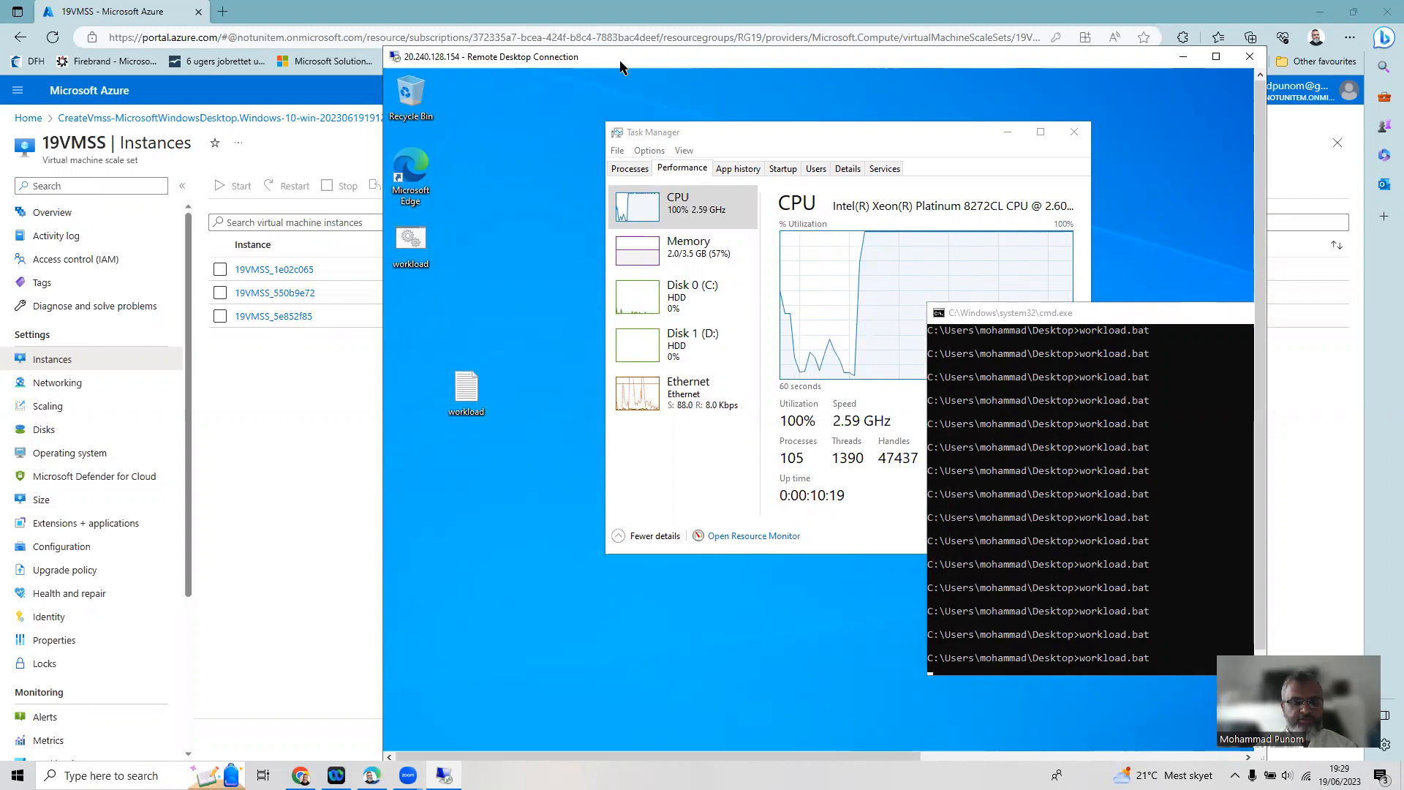
pyautogui.moveTo(620, 63); pyautogui.dragTo(674, 211)
pyautogui.click(498, 186)
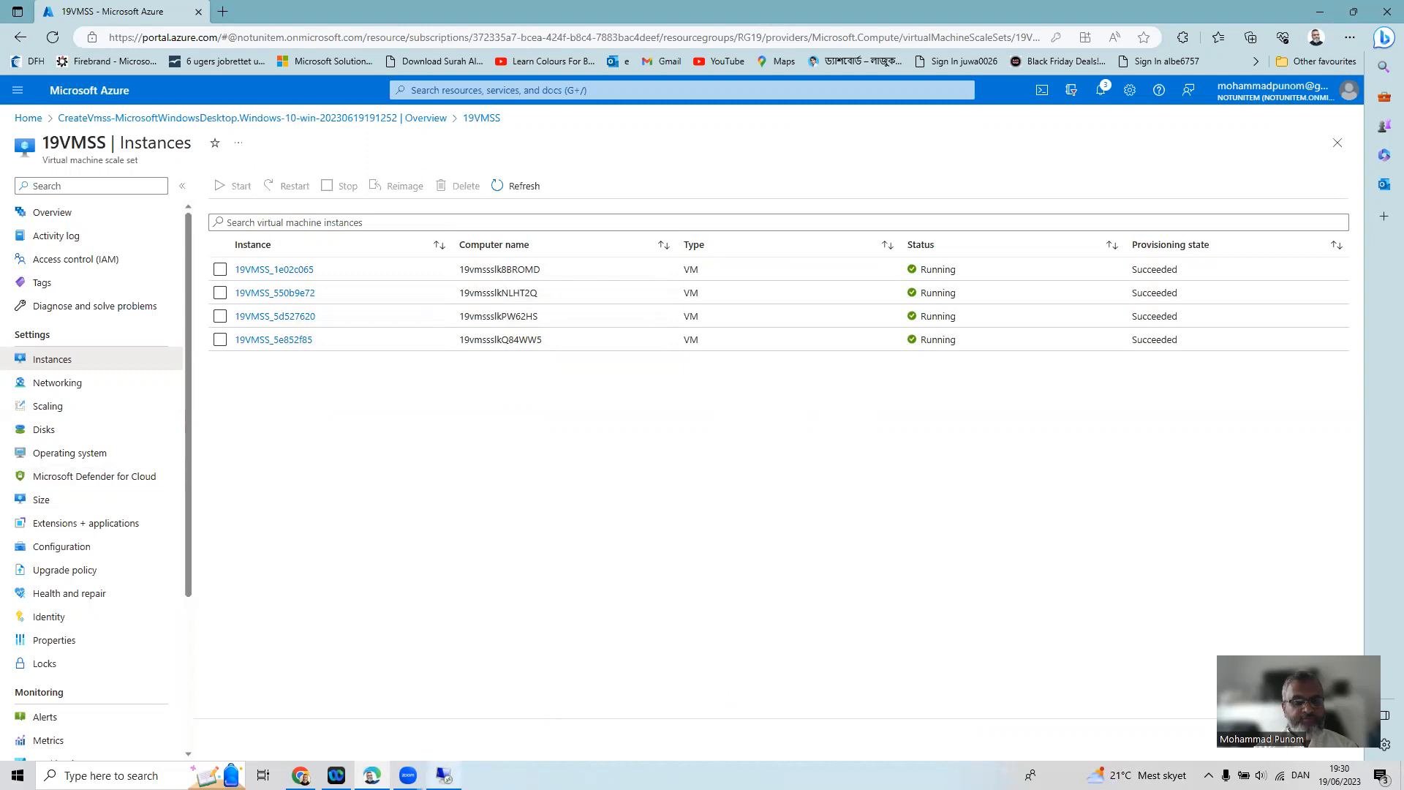
# Switch back to the remote desktop, create a text document named extraworkload on it, and show the session full screen
pyautogui.moveTo(443, 775)
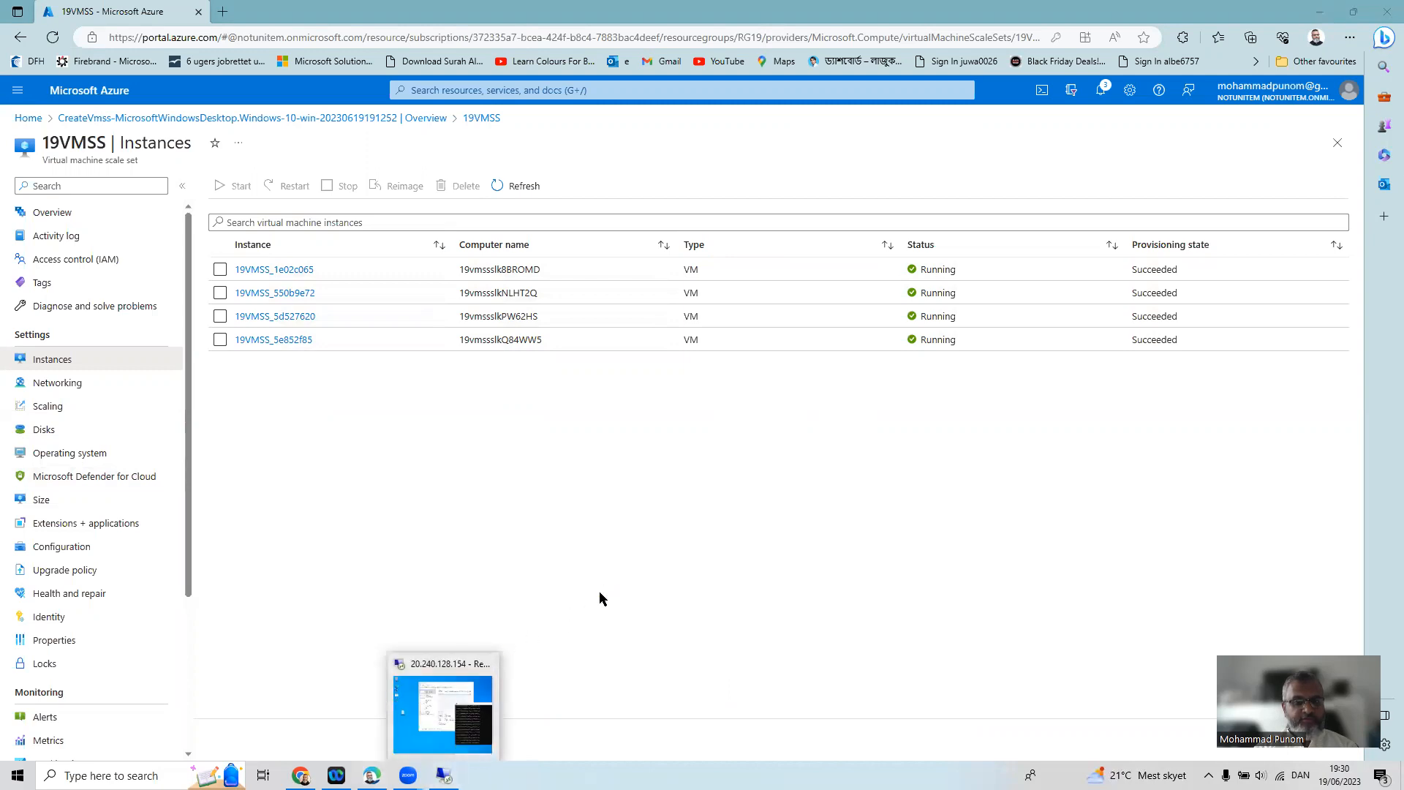
pyautogui.click(451, 669)
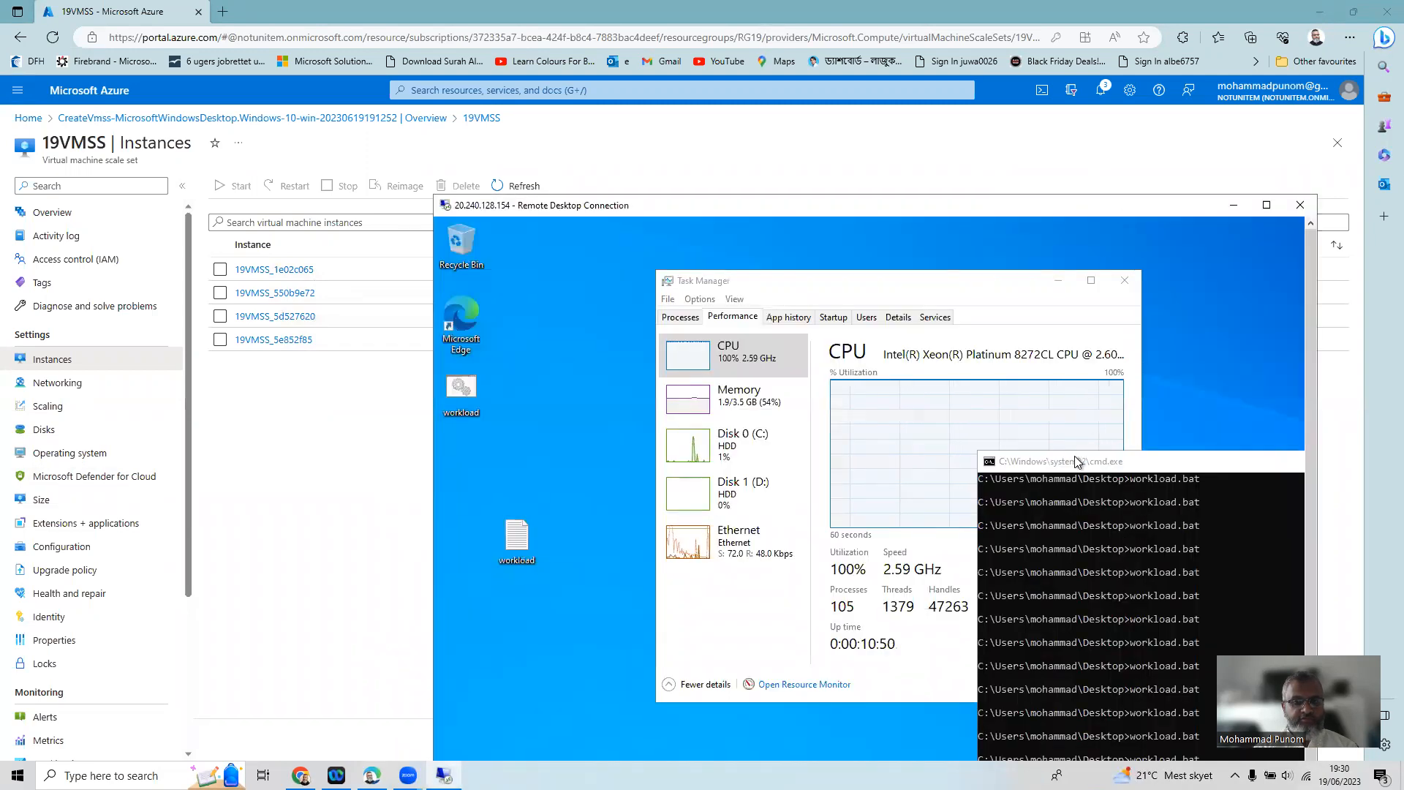
pyautogui.rightClick(514, 441)
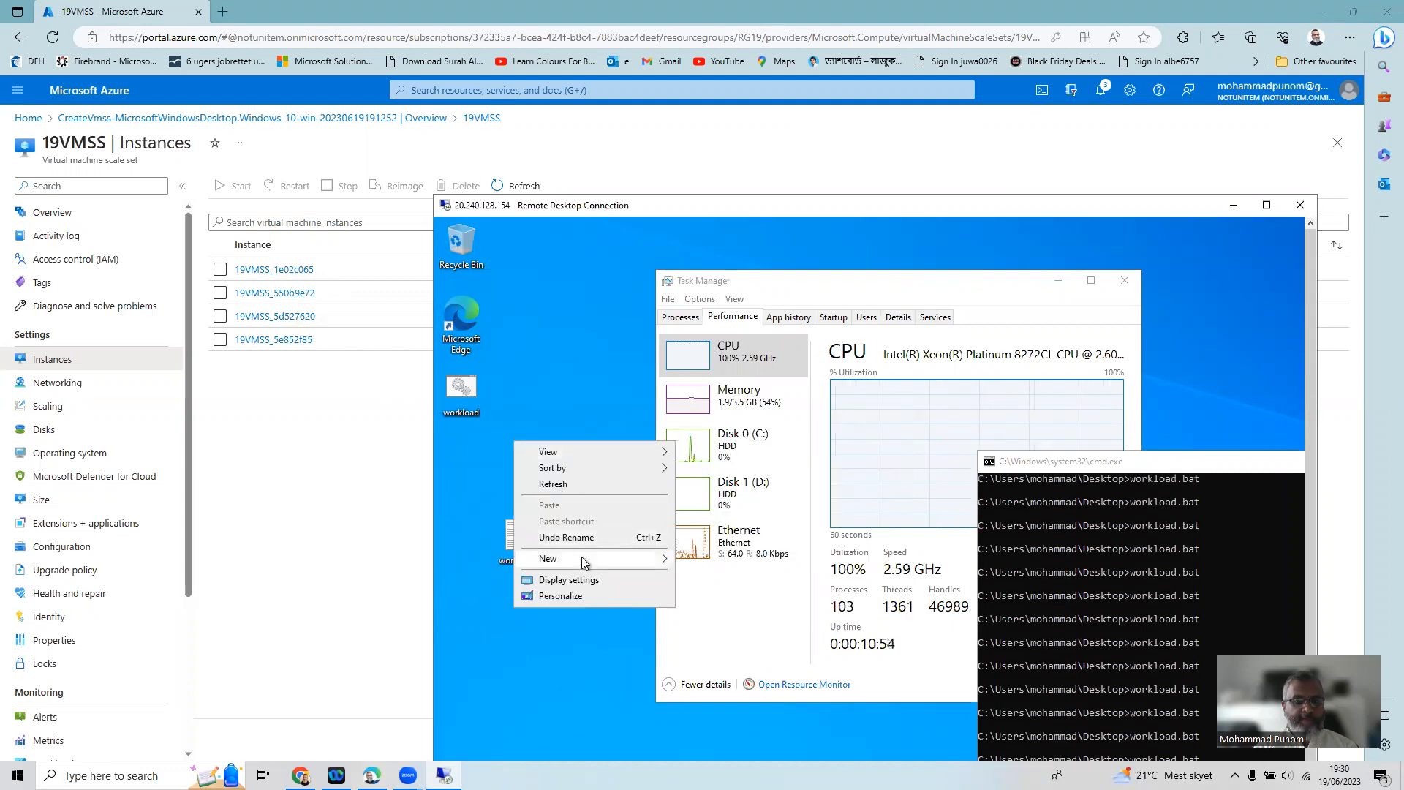
pyautogui.moveTo(582, 560)
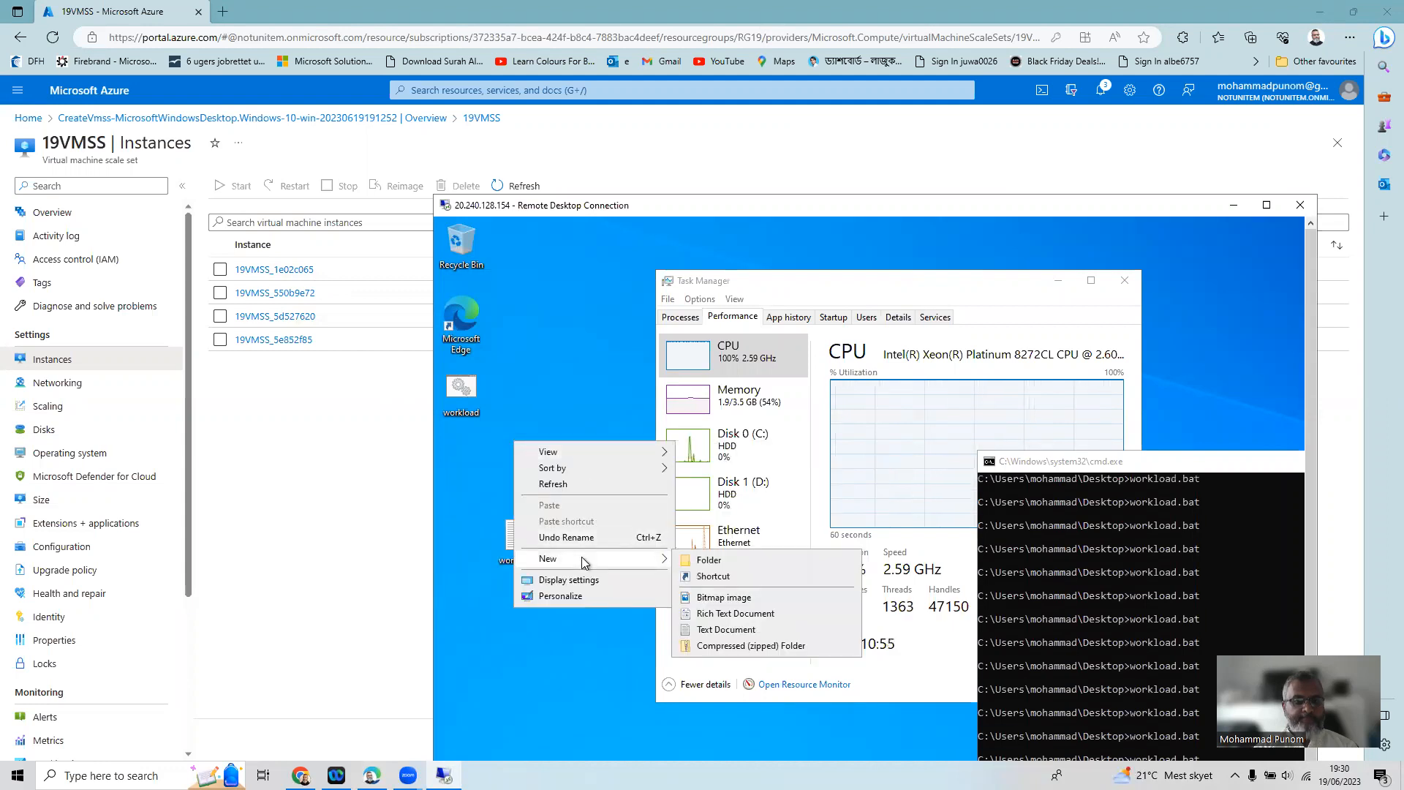
pyautogui.click(765, 630)
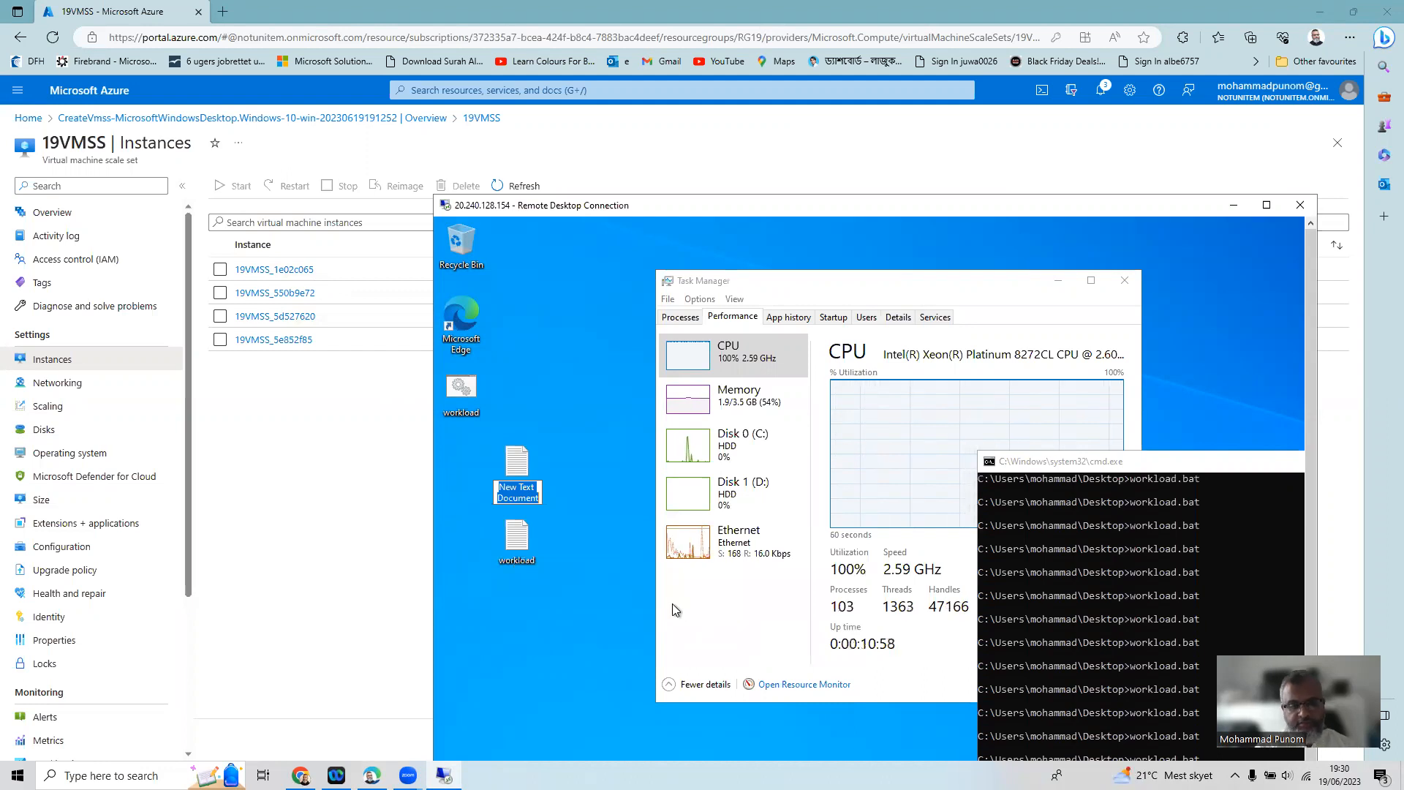
pyautogui.write('extraworkload')
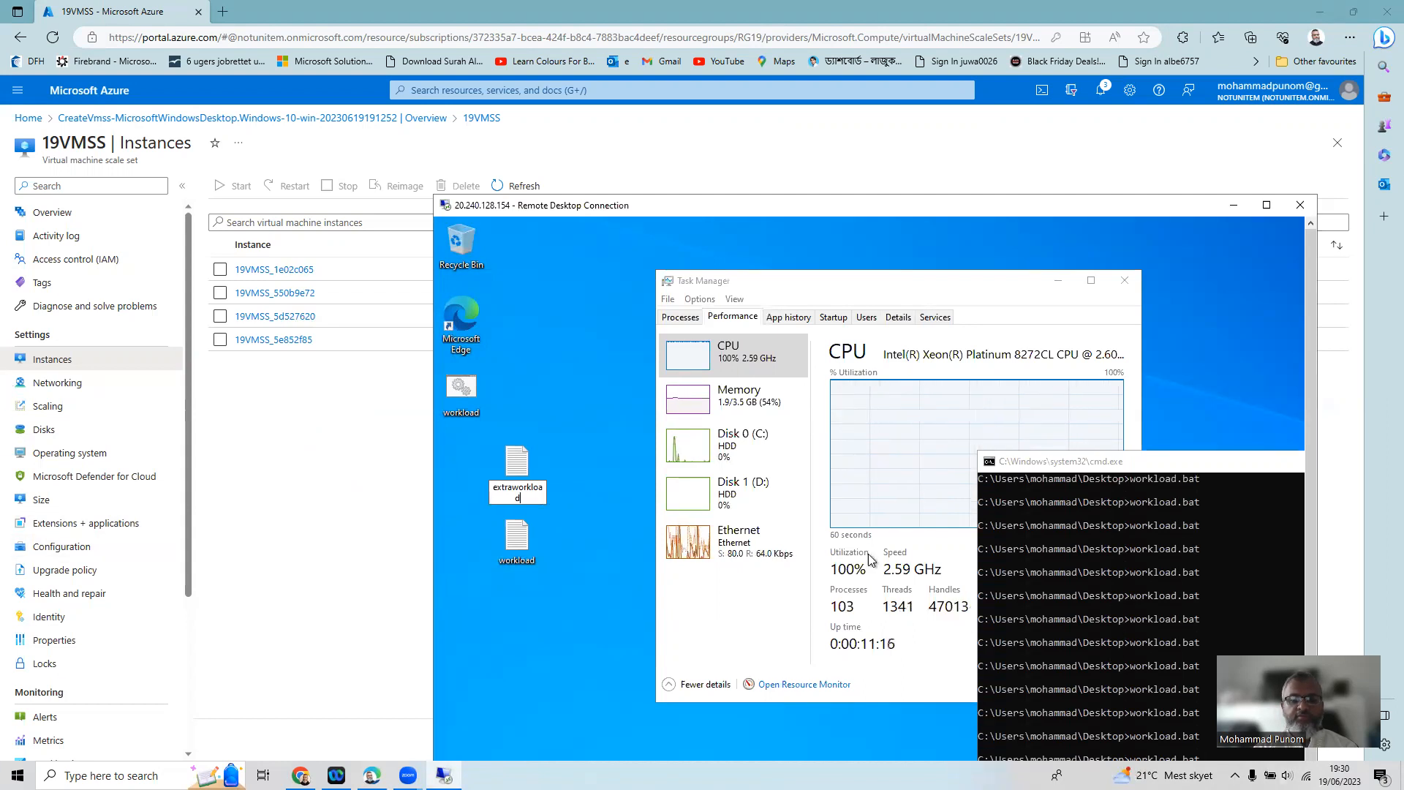
pyautogui.click(1266, 204)
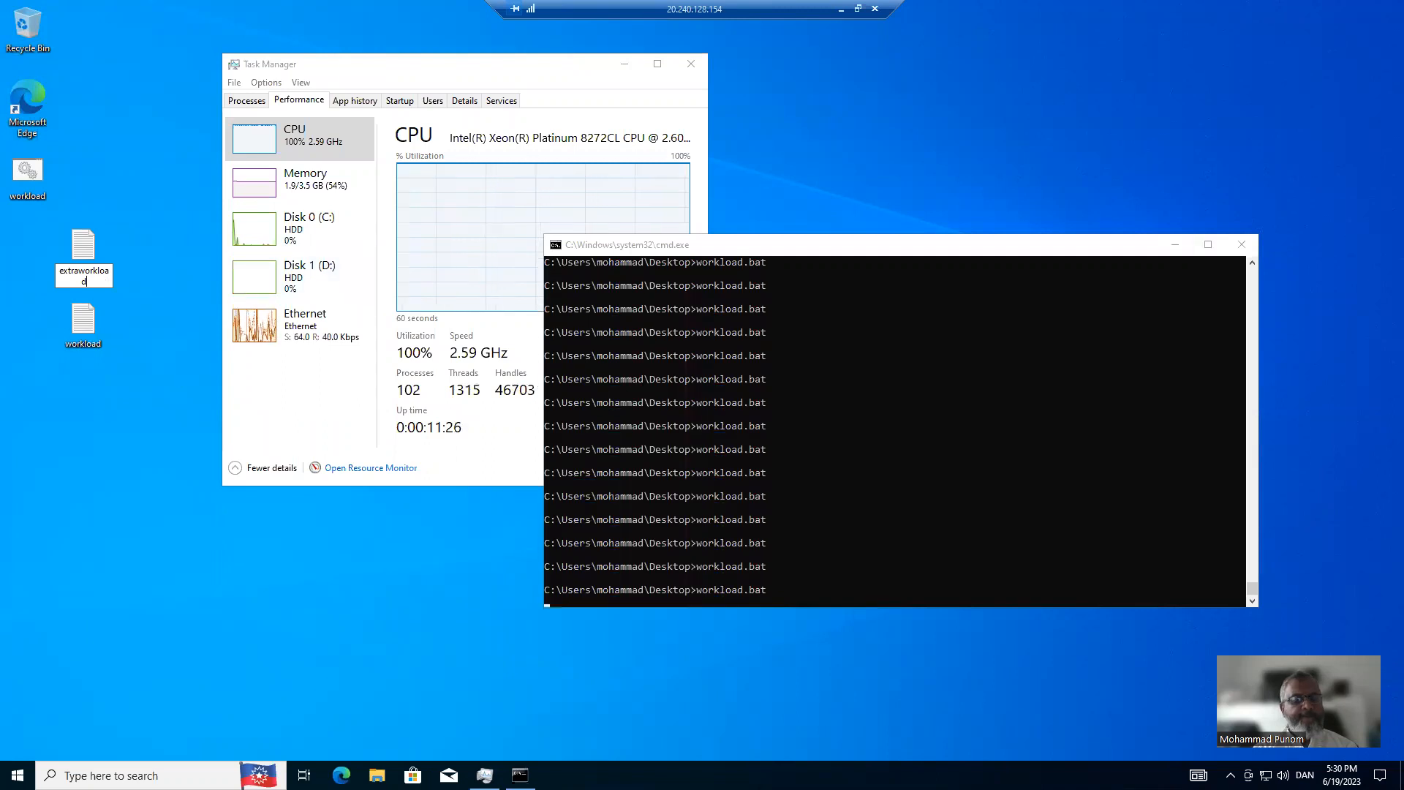
pyautogui.press('Return')
# Open the extraworkload document, enter the line extraworkload.bat, and save it to the Desktop as extraworkload.bat
pyautogui.press('Return')
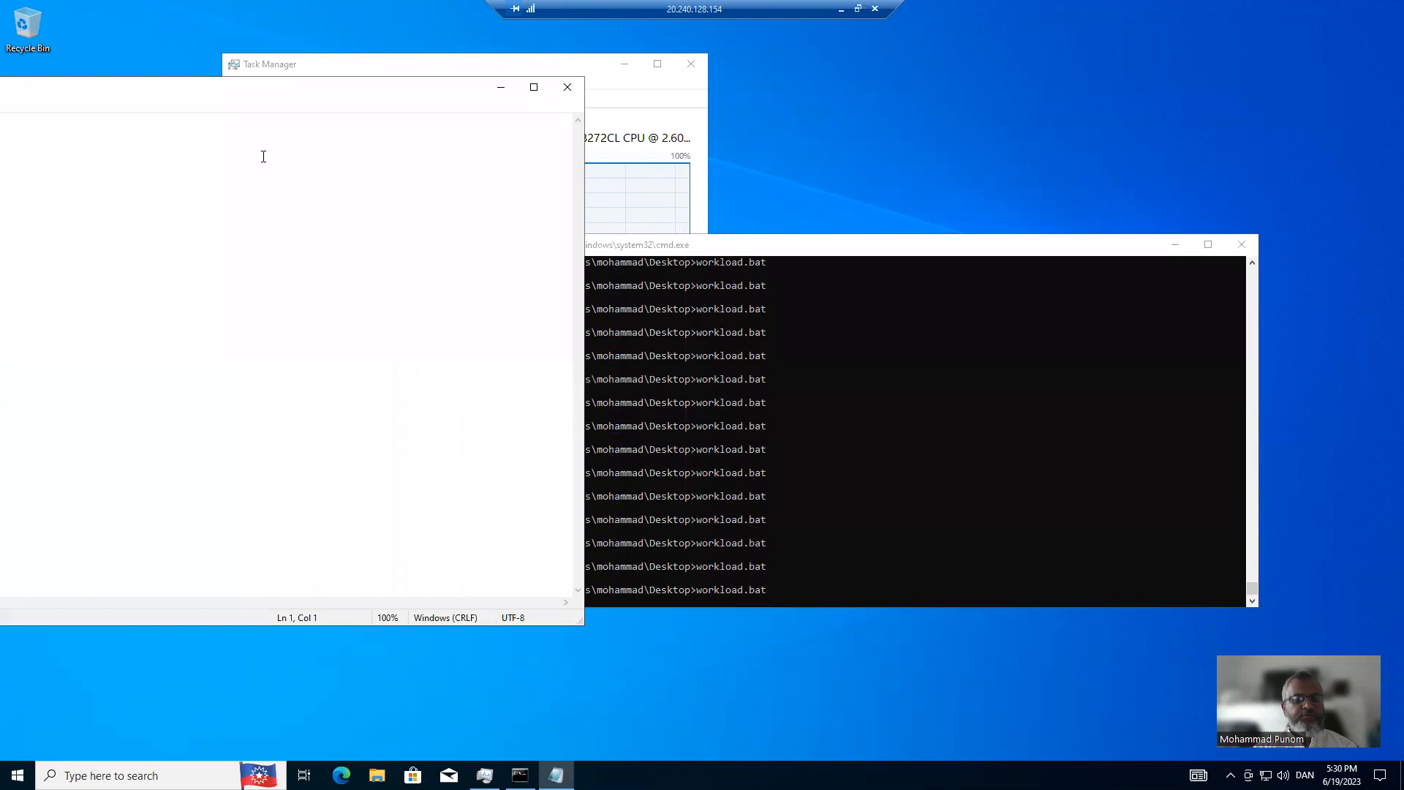
pyautogui.moveTo(451, 95); pyautogui.dragTo(912, 112)
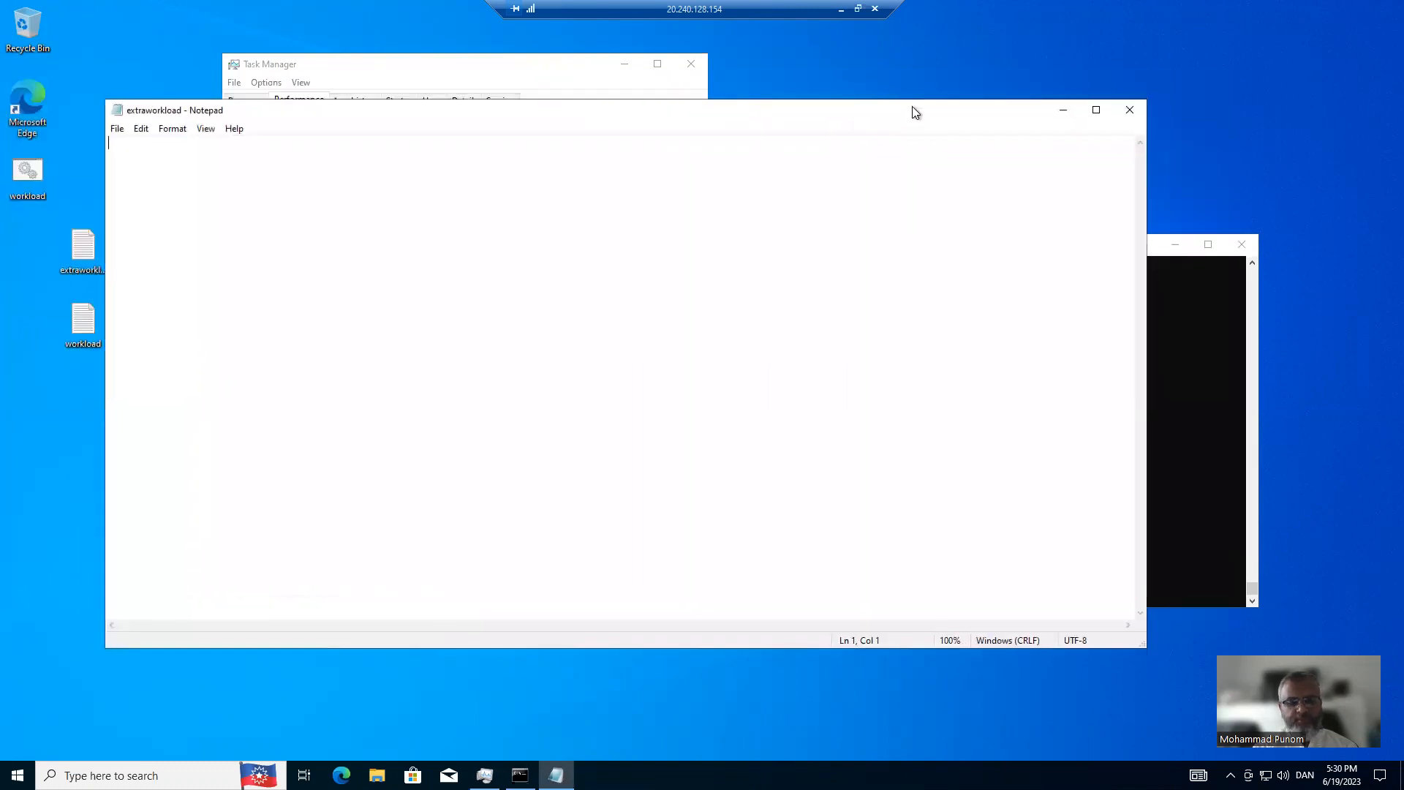
pyautogui.write('extraworkload.bat')
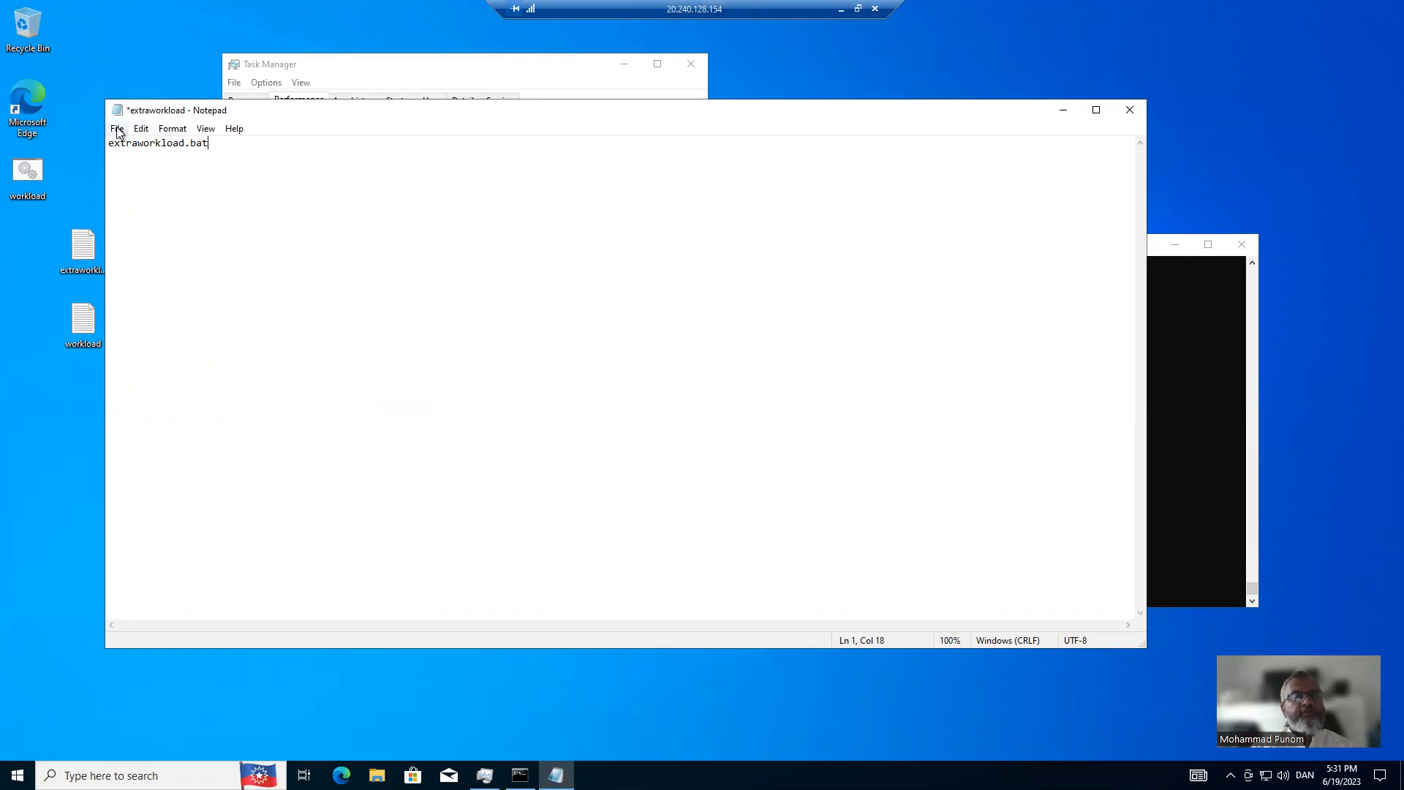
pyautogui.click(117, 129)
pyautogui.click(125, 208)
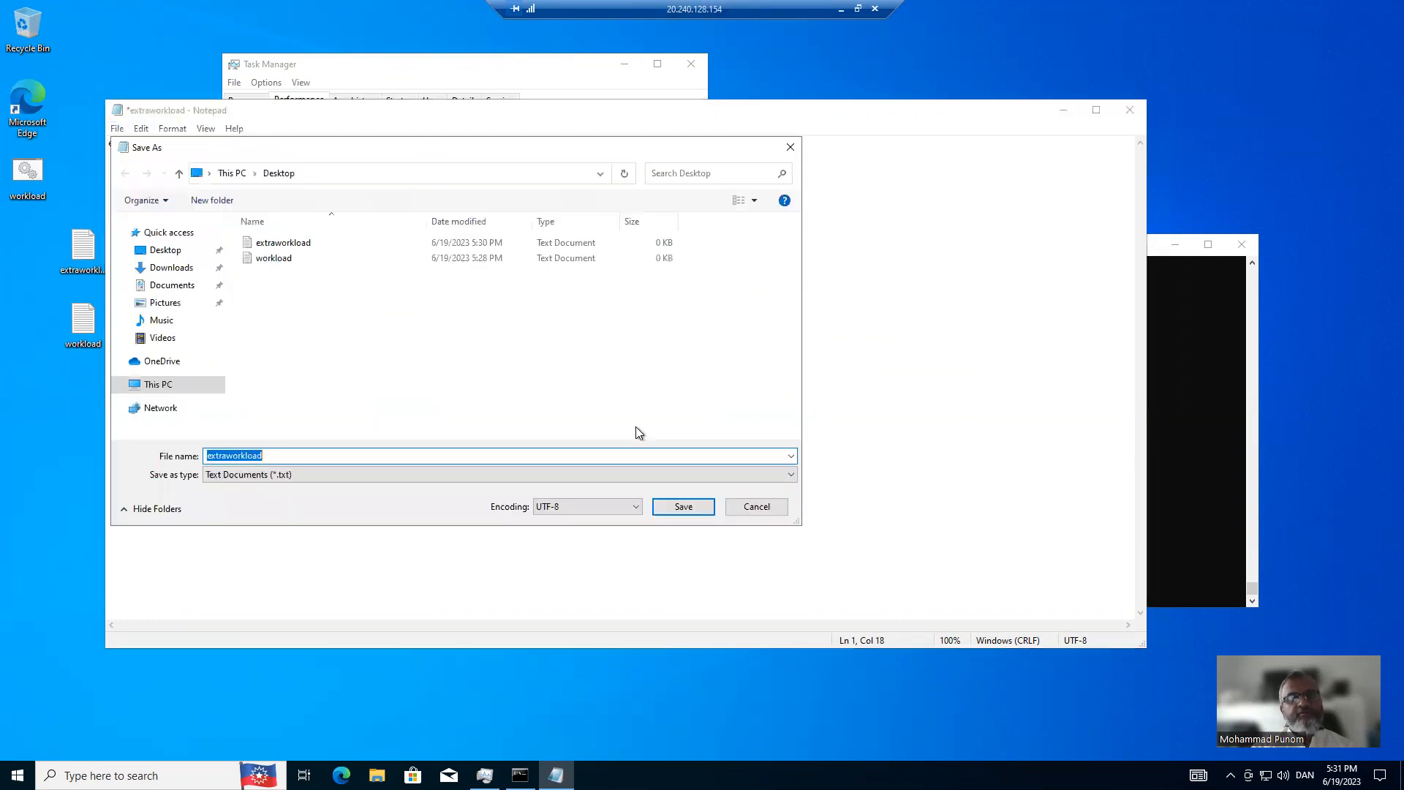
pyautogui.click(527, 457)
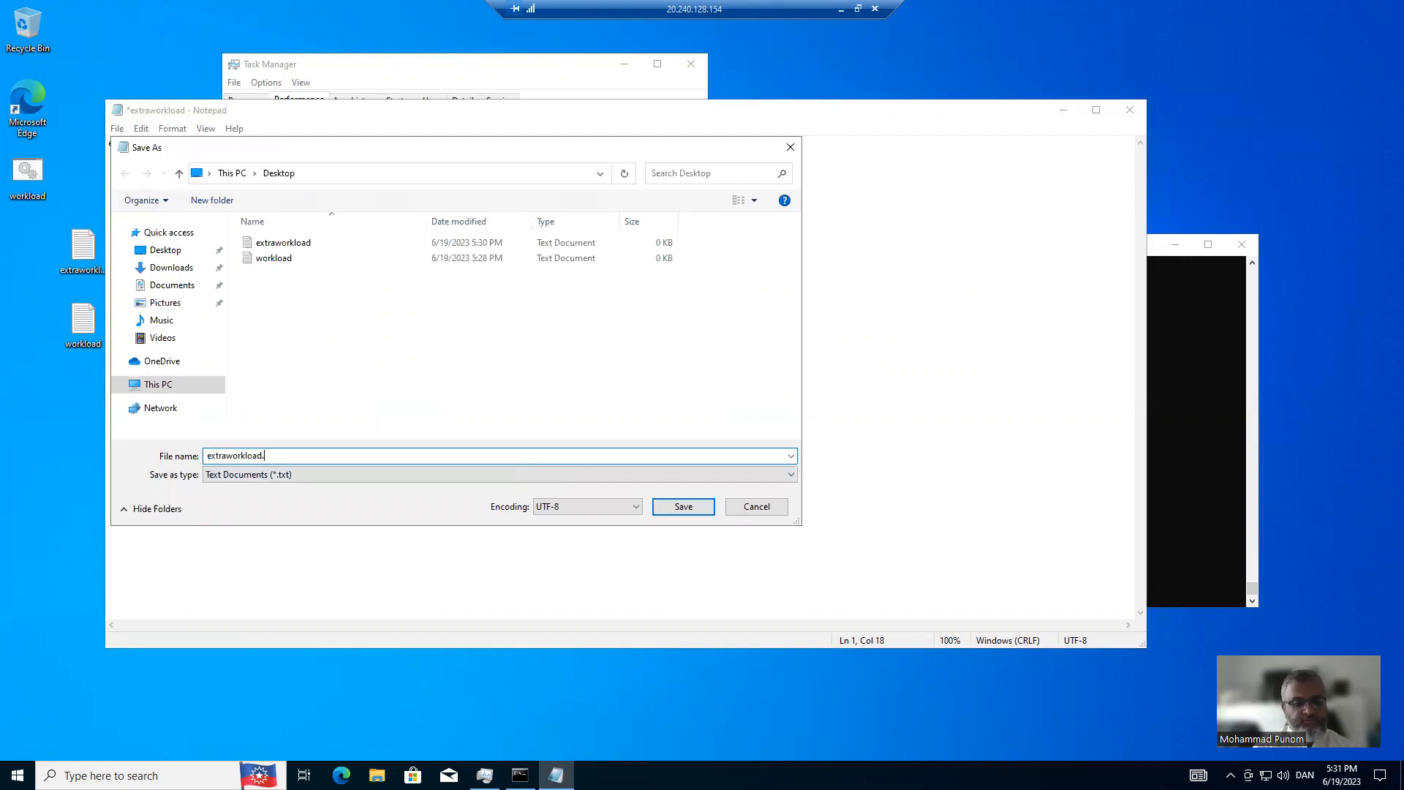
pyautogui.write('.bat')
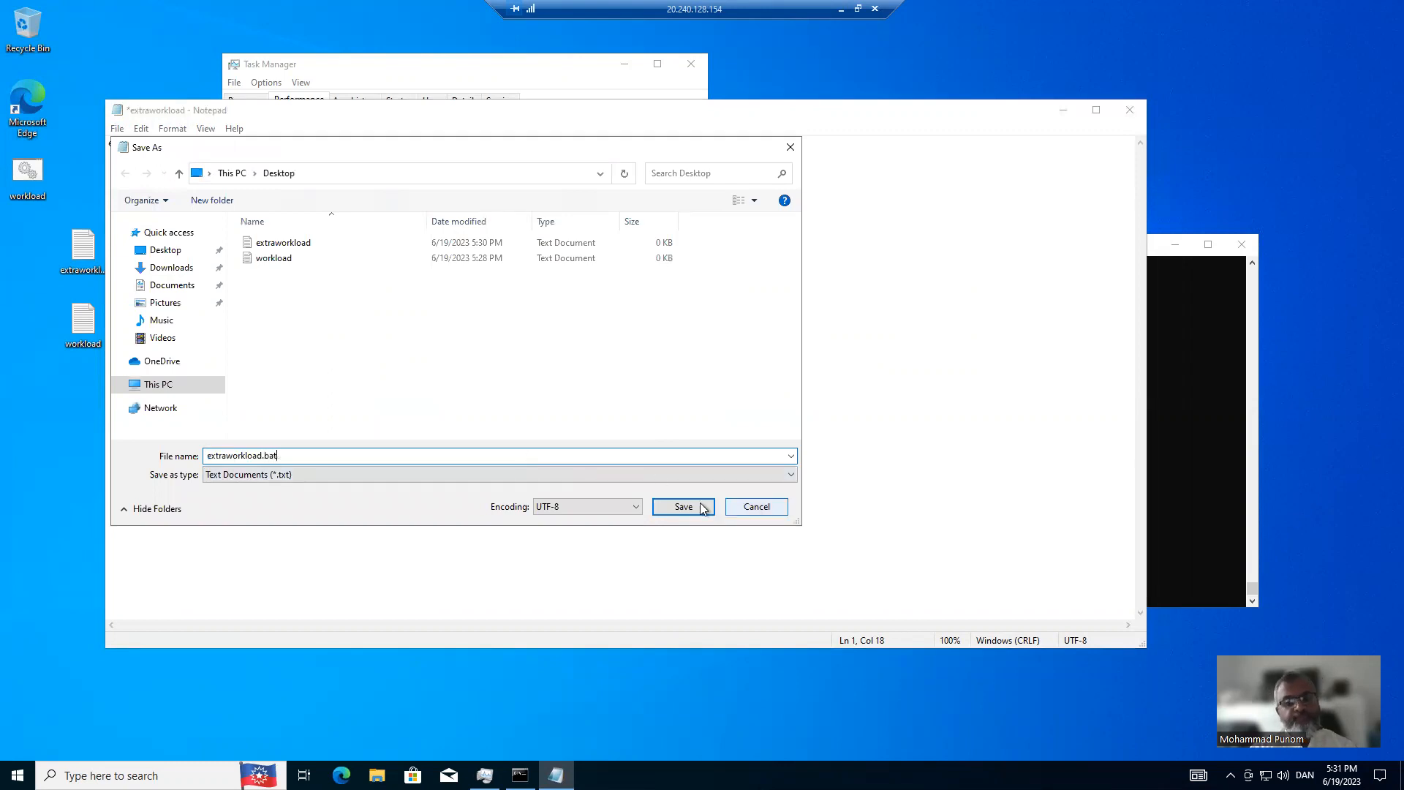
pyautogui.click(687, 506)
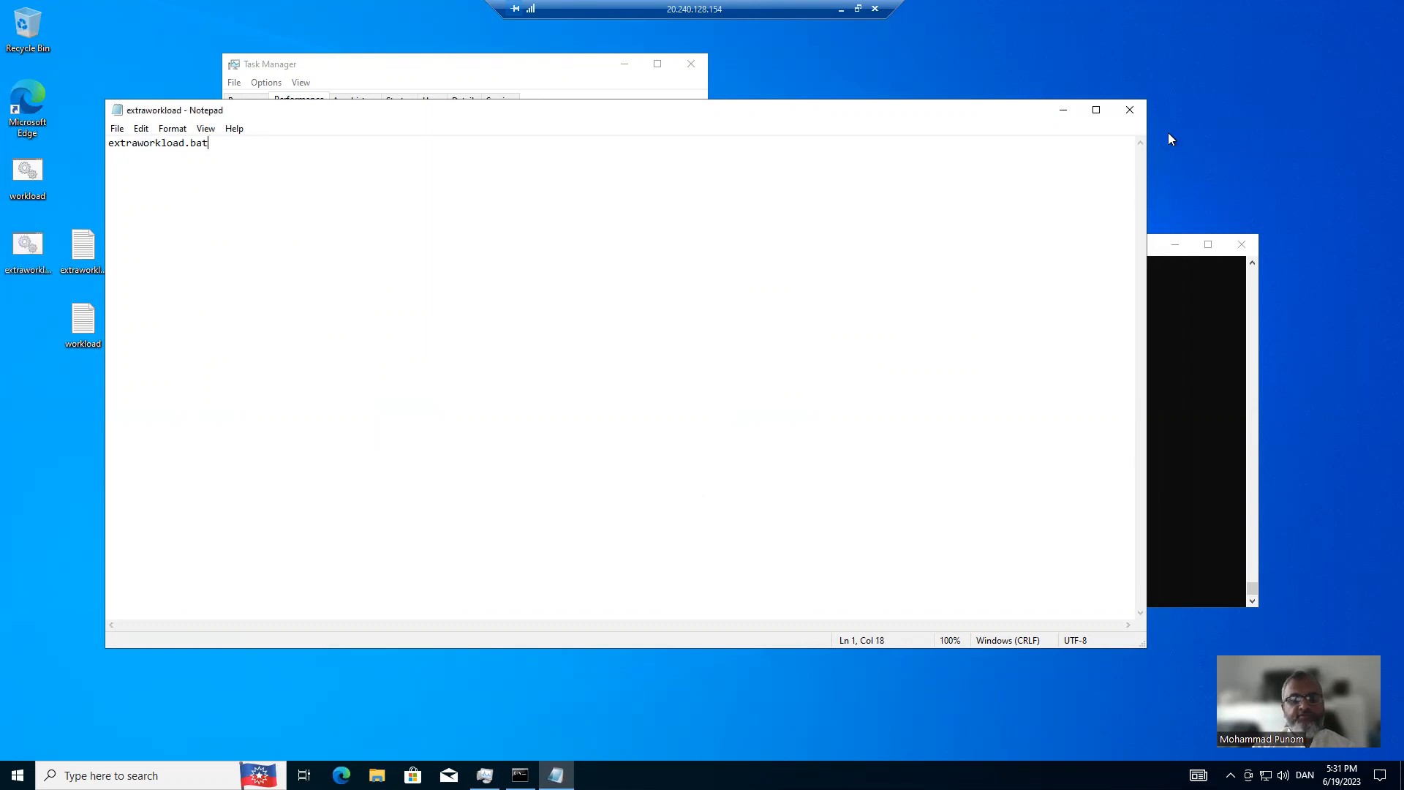
# Close Notepad, run the extraworkload batch file, and bring Task Manager to the front to watch the CPU utilization
pyautogui.click(1129, 110)
pyautogui.doubleClick(24, 248)
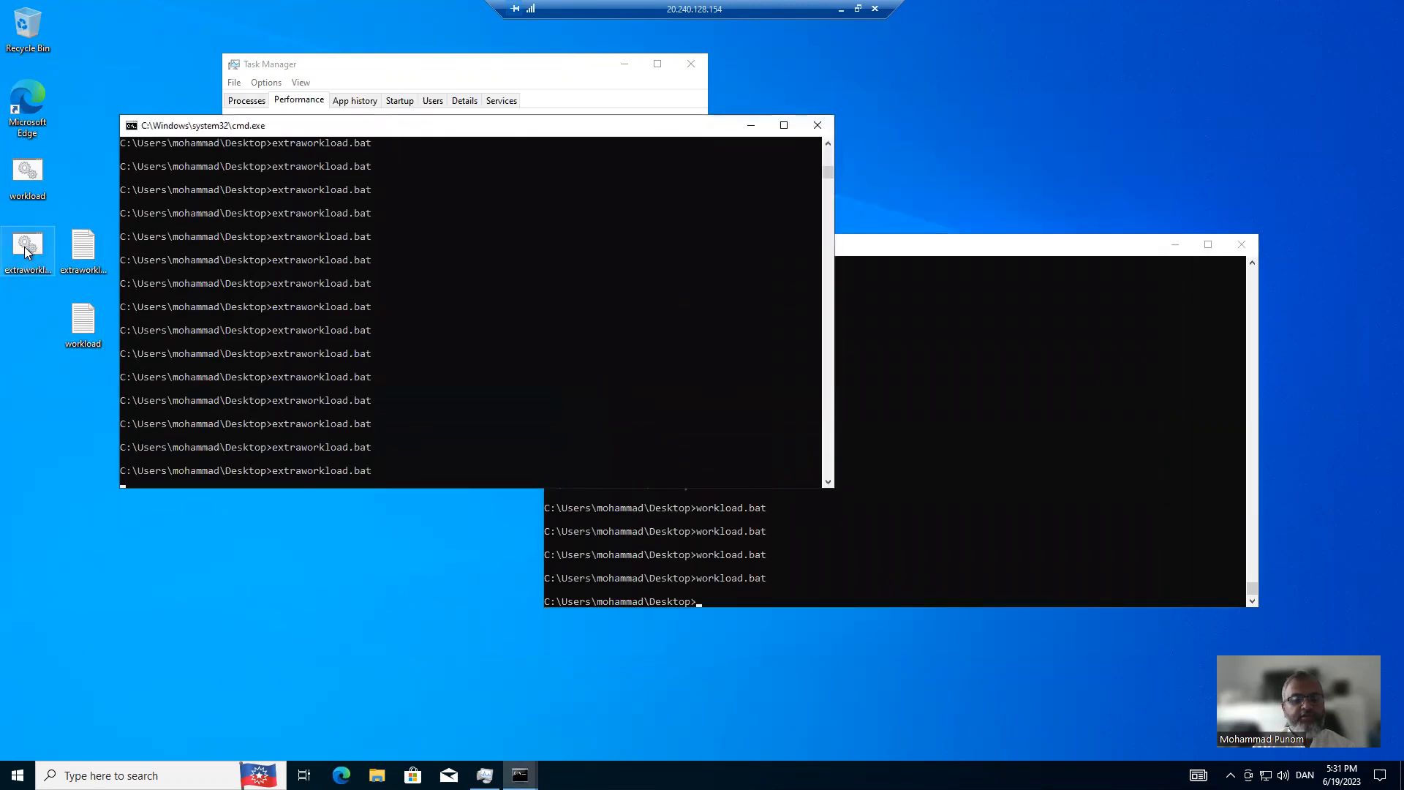
pyautogui.click(467, 69)
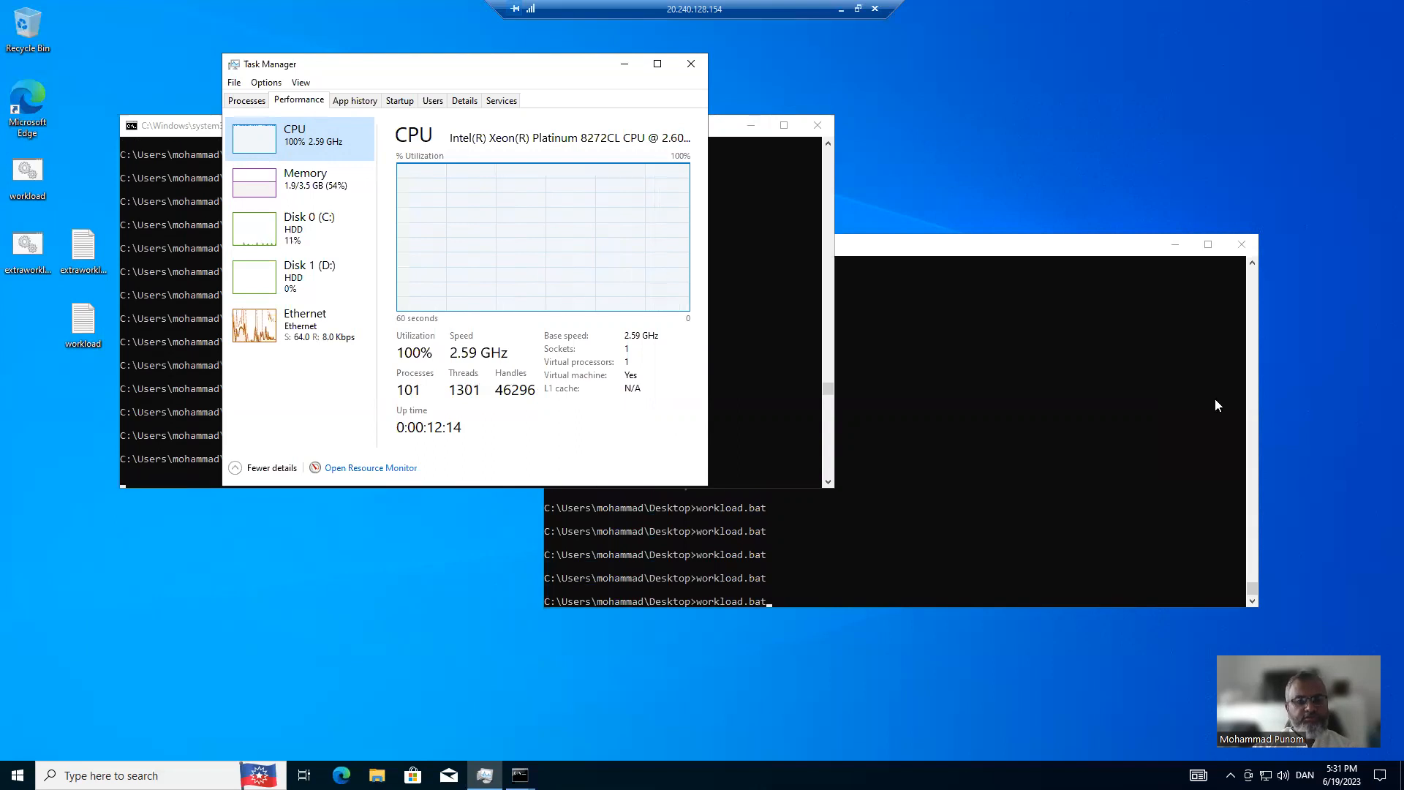
pyautogui.click(423, 10)
pyautogui.moveTo(520, 777)
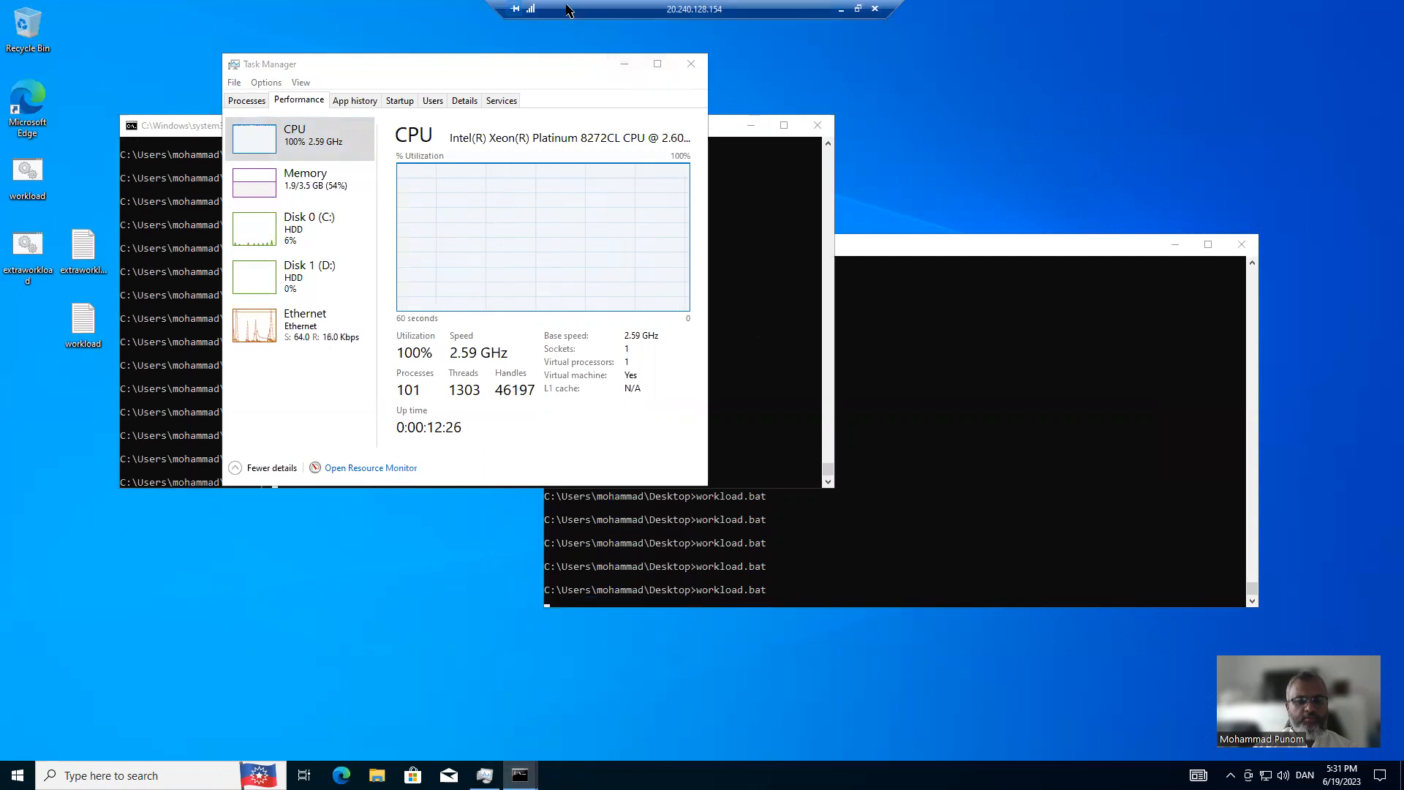
# Leave the full-screen remote session, switch to the Azure portal, and reload the 19VMSS instances page
pyautogui.doubleClick(491, 5)
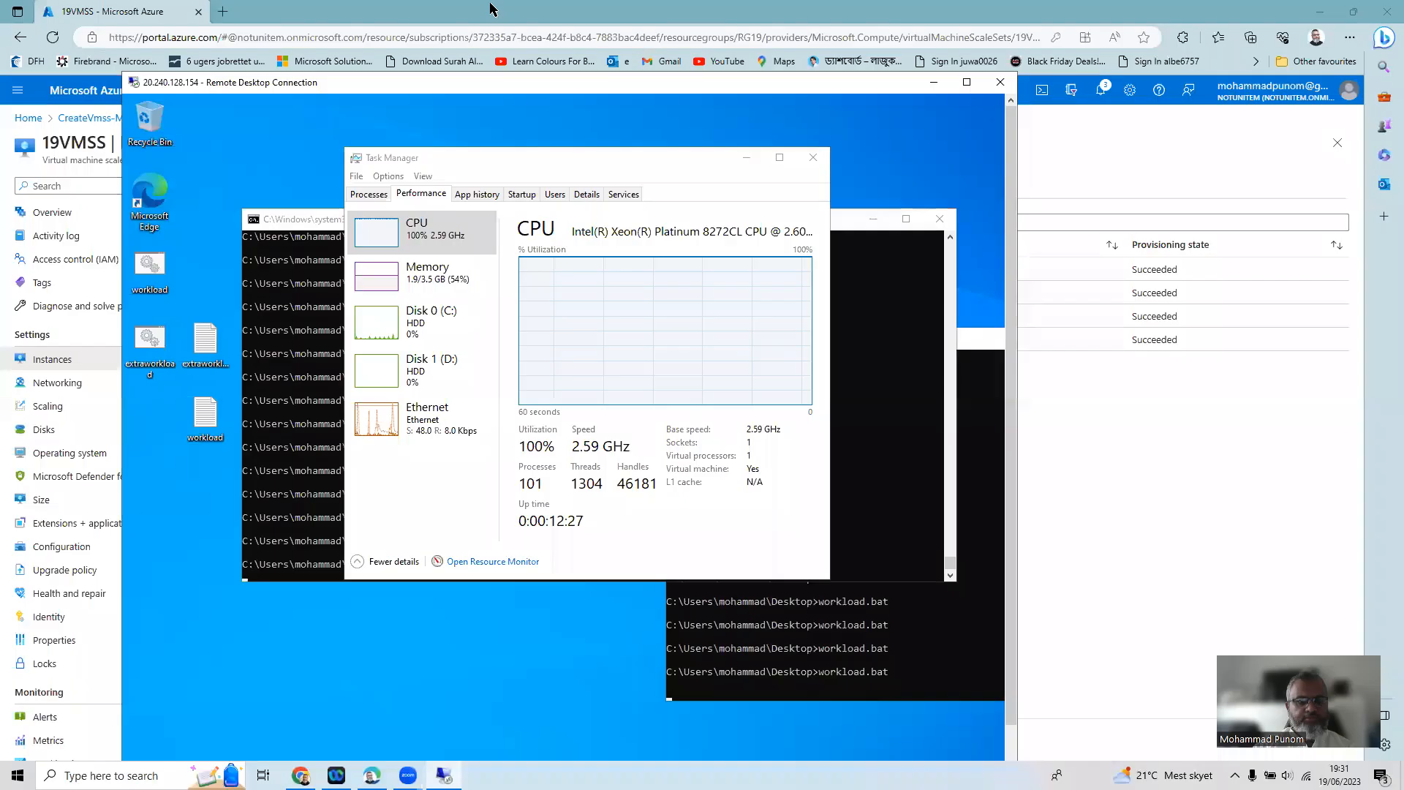
pyautogui.click(490, 9)
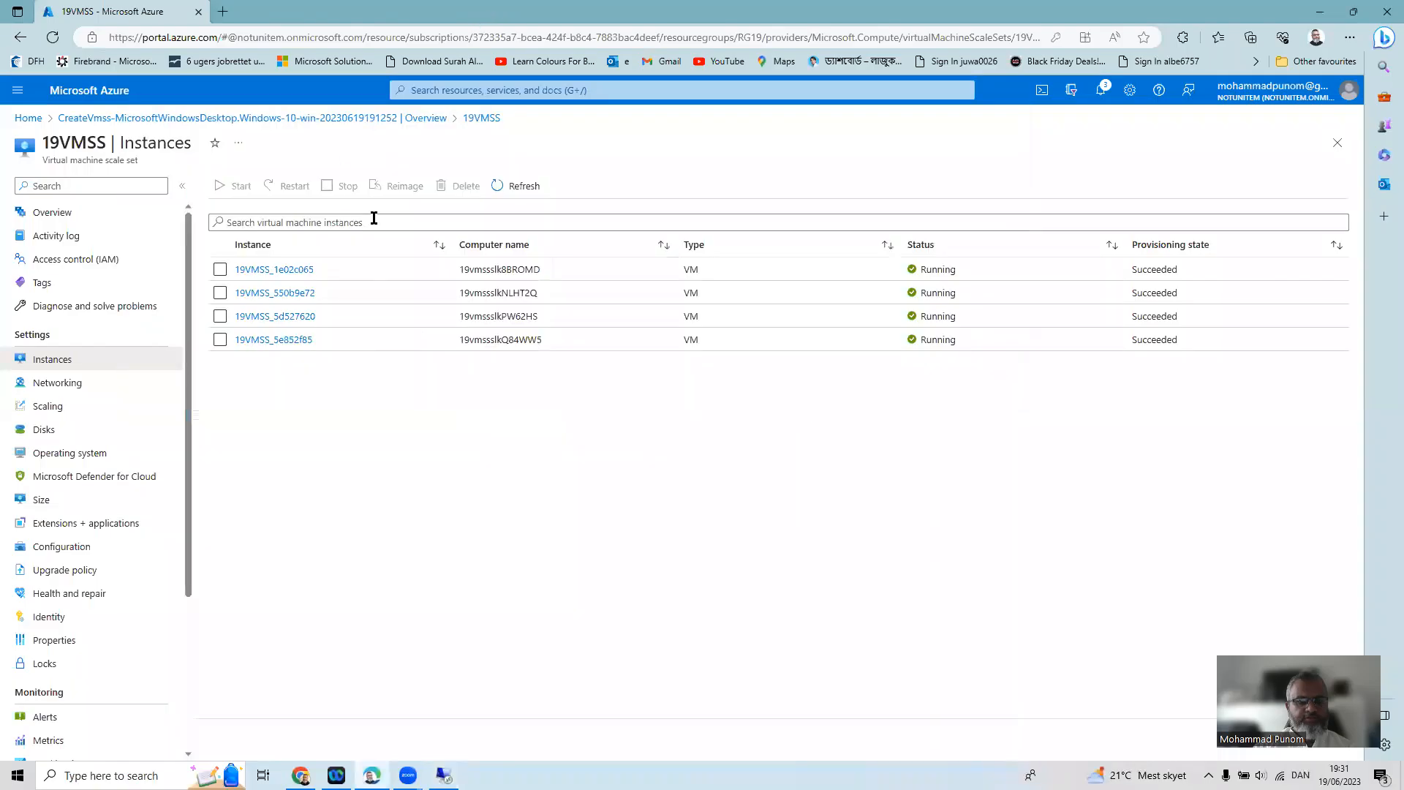
pyautogui.click(51, 36)
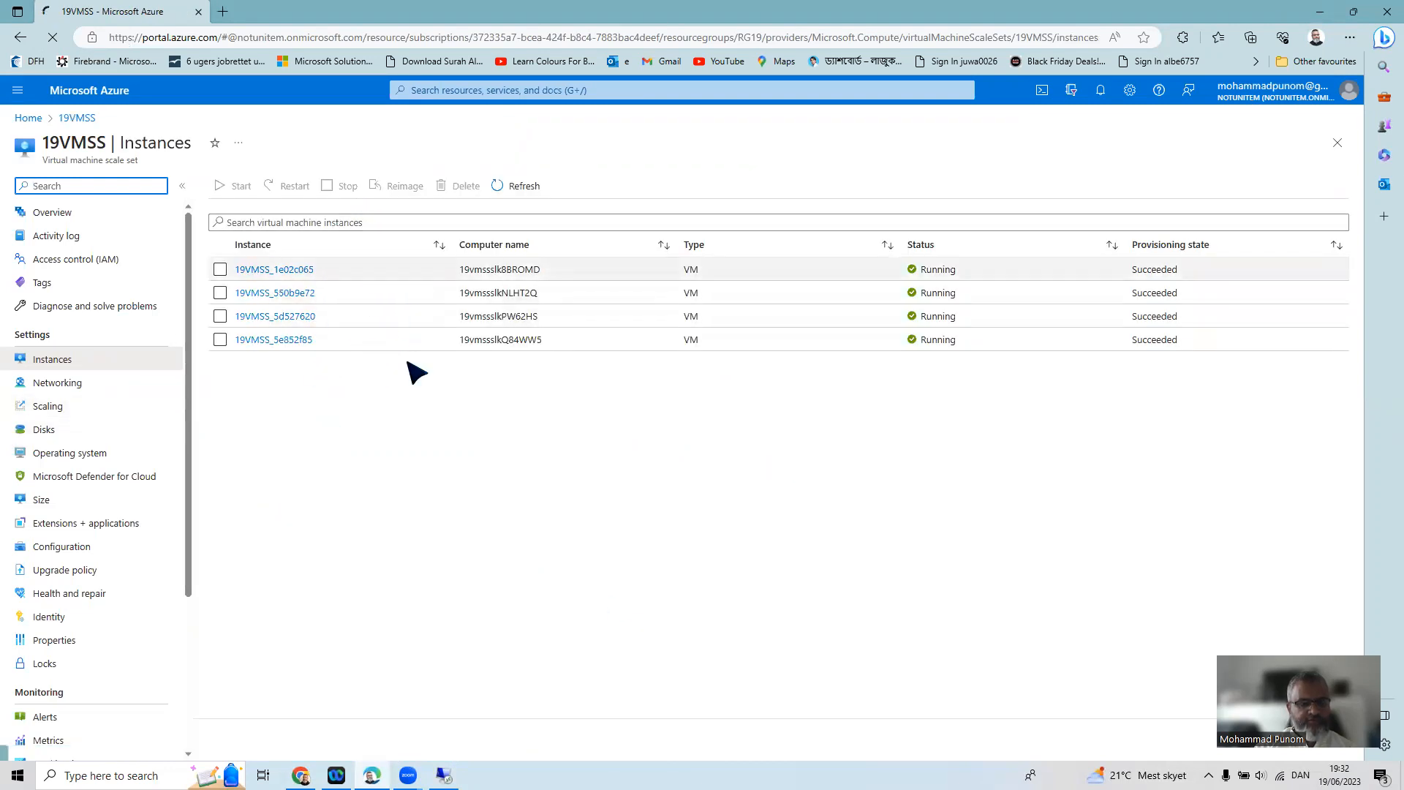
# Show the autoscale run history of 19VMSS for the last 1 hour and examine the observed instance count
pyautogui.click(35, 406)
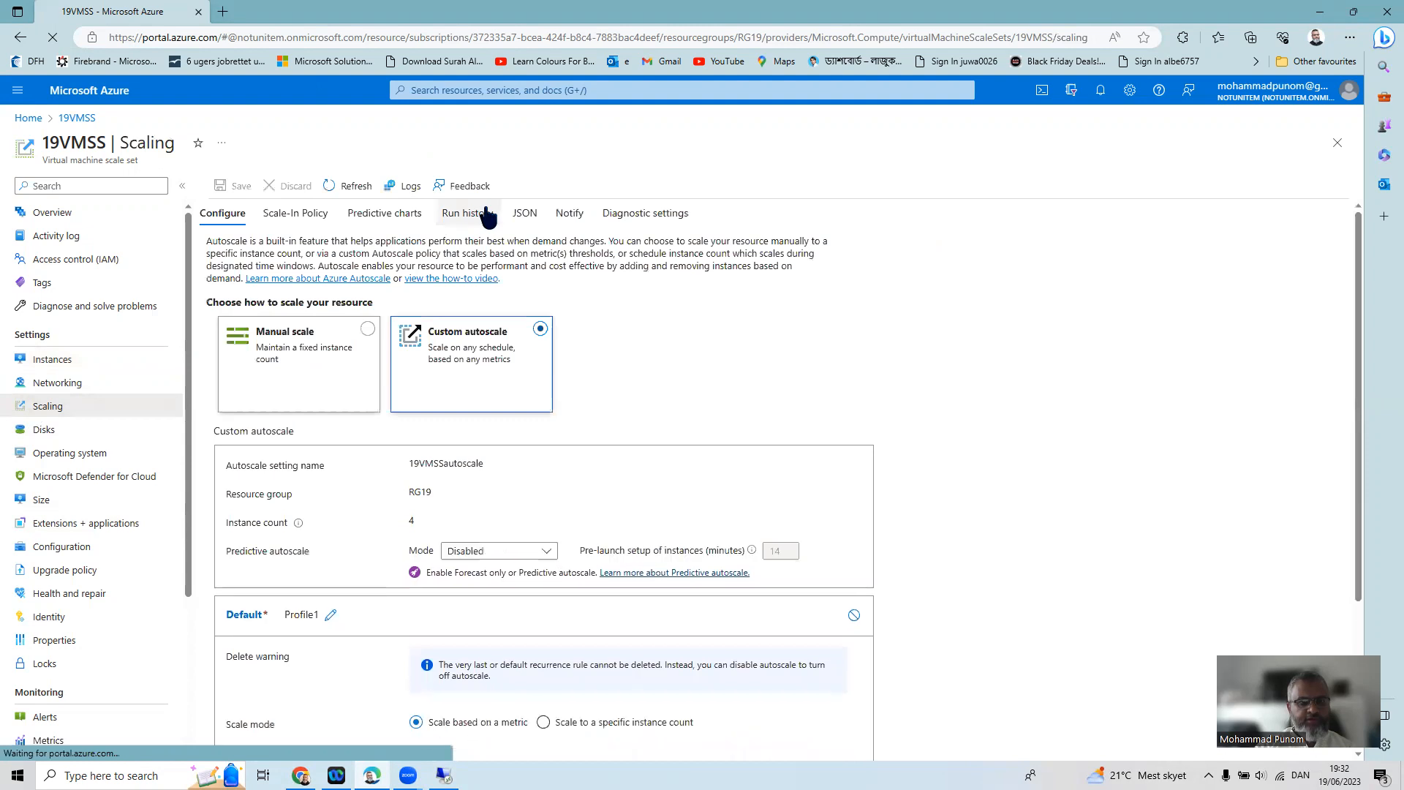
pyautogui.click(462, 213)
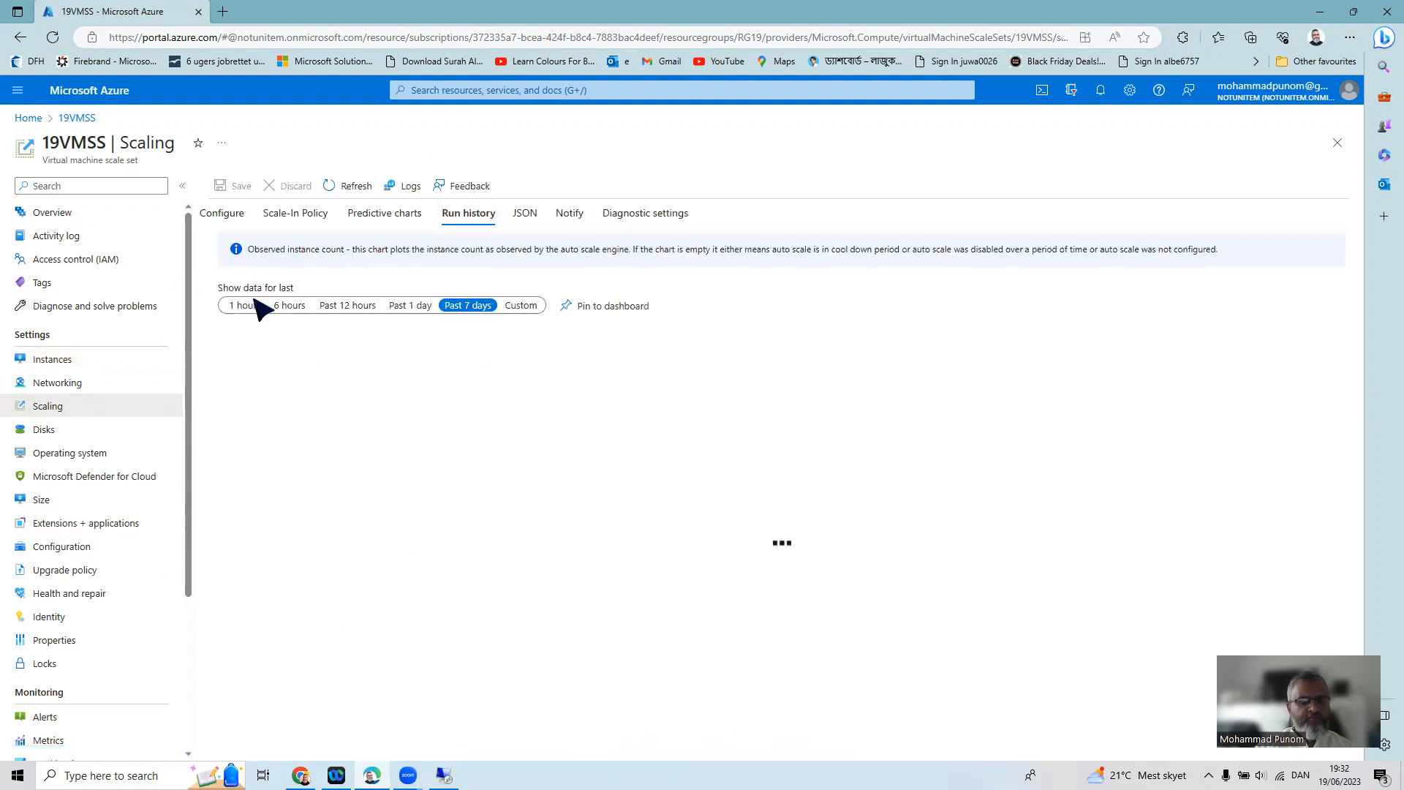
pyautogui.click(242, 306)
pyautogui.moveTo(1145, 433)
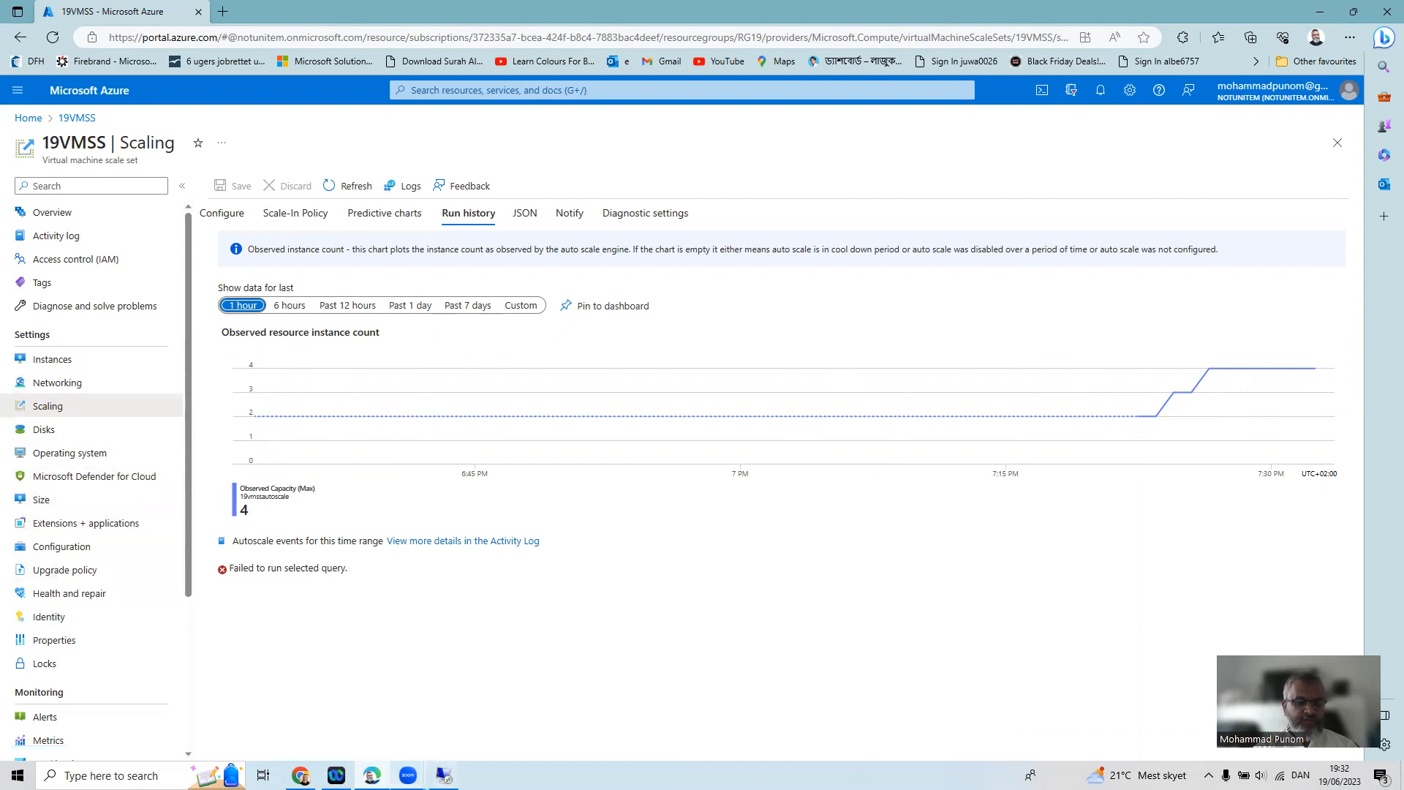
# Check the CPU load in the remote session, then review the custom autoscale rules and instance limits of 19VMSS in the portal
pyautogui.click(444, 775)
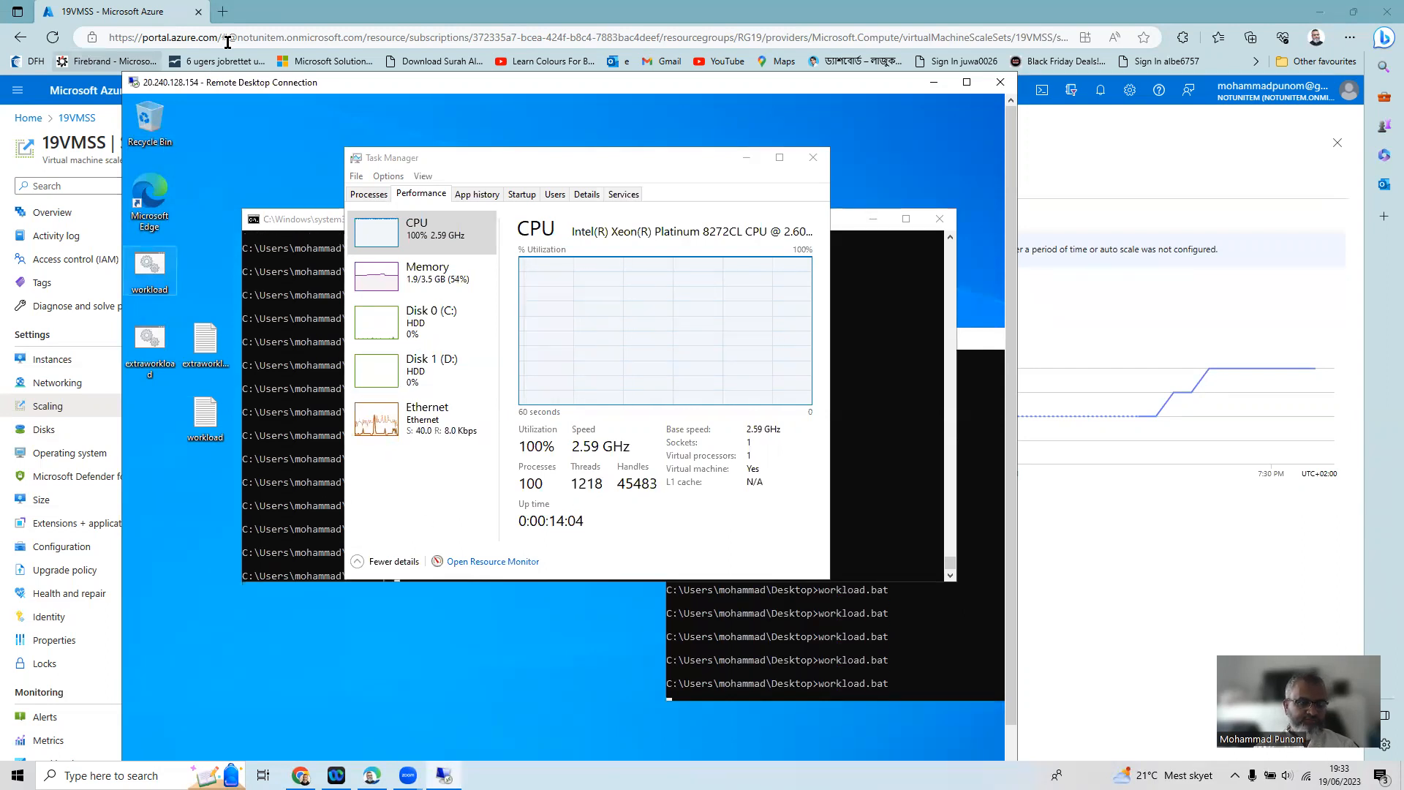
pyautogui.click(420, 9)
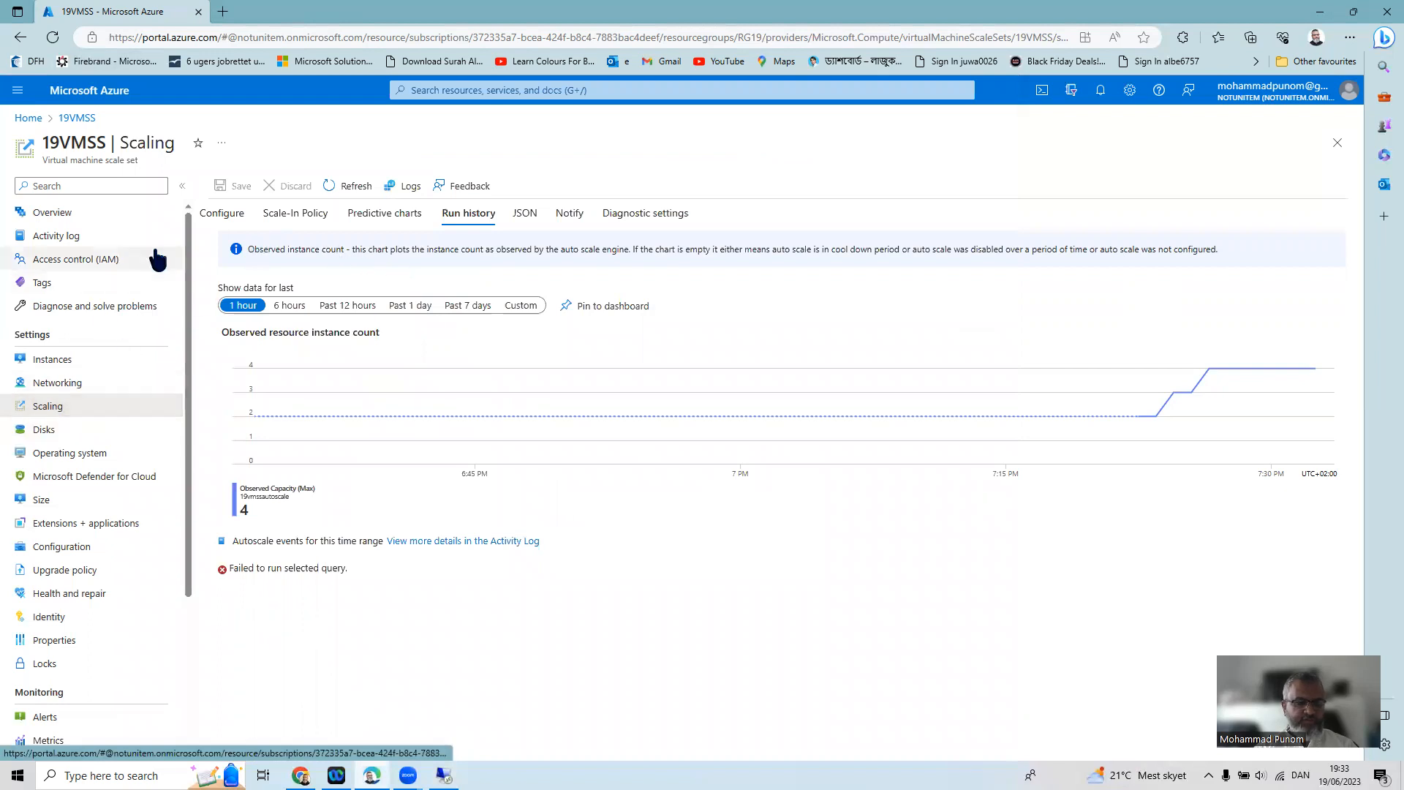
pyautogui.click(228, 216)
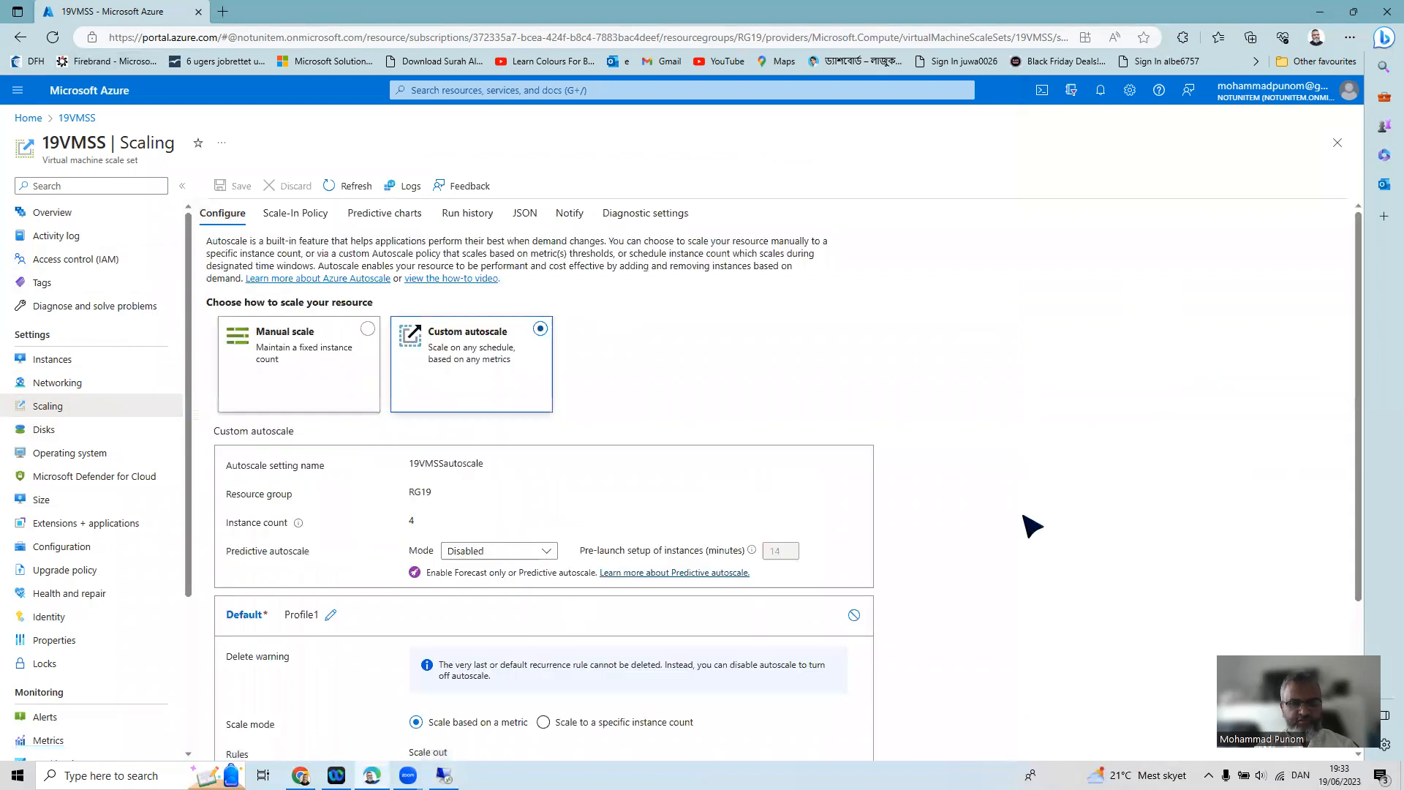
pyautogui.scroll(-3, 1028, 526)
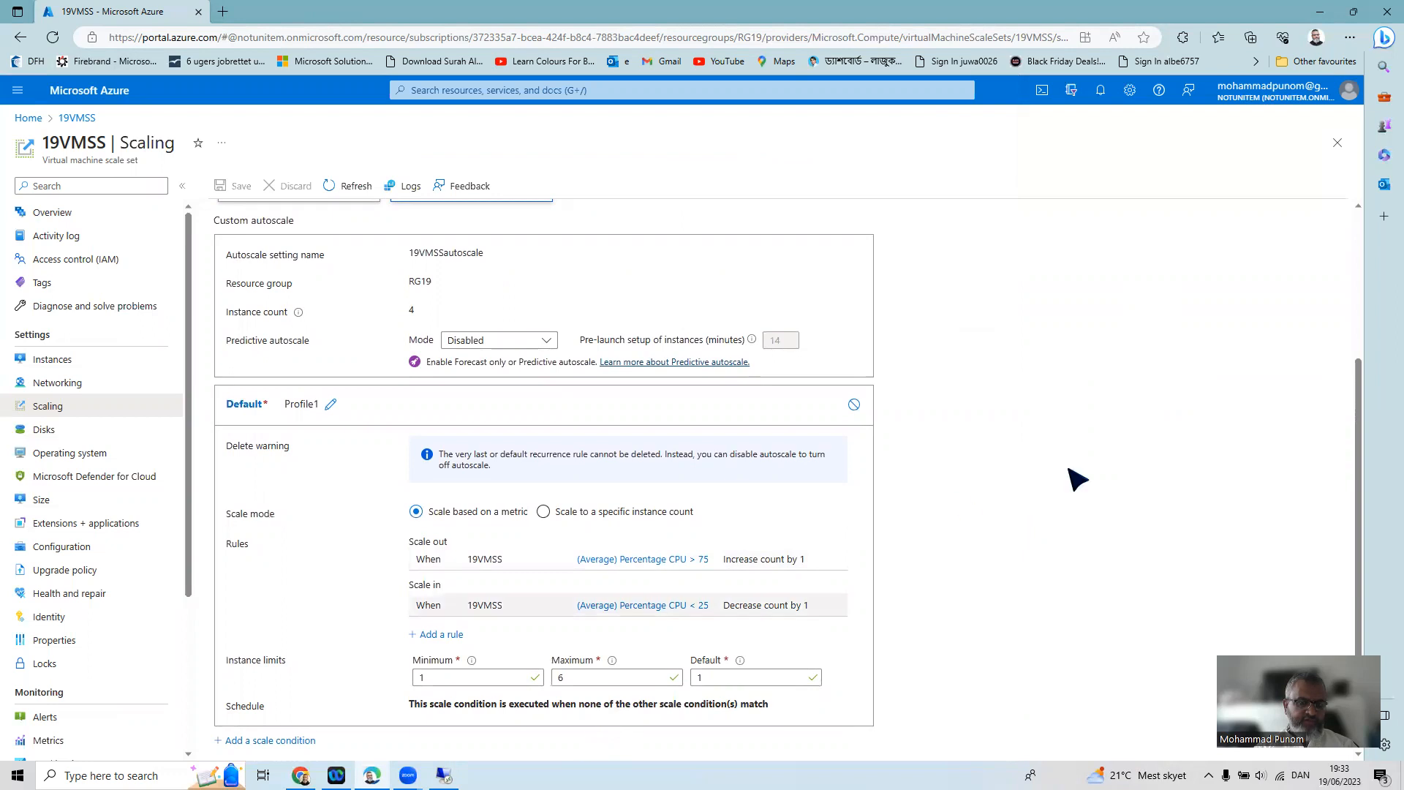
pyautogui.scroll(3, 1360, 375)
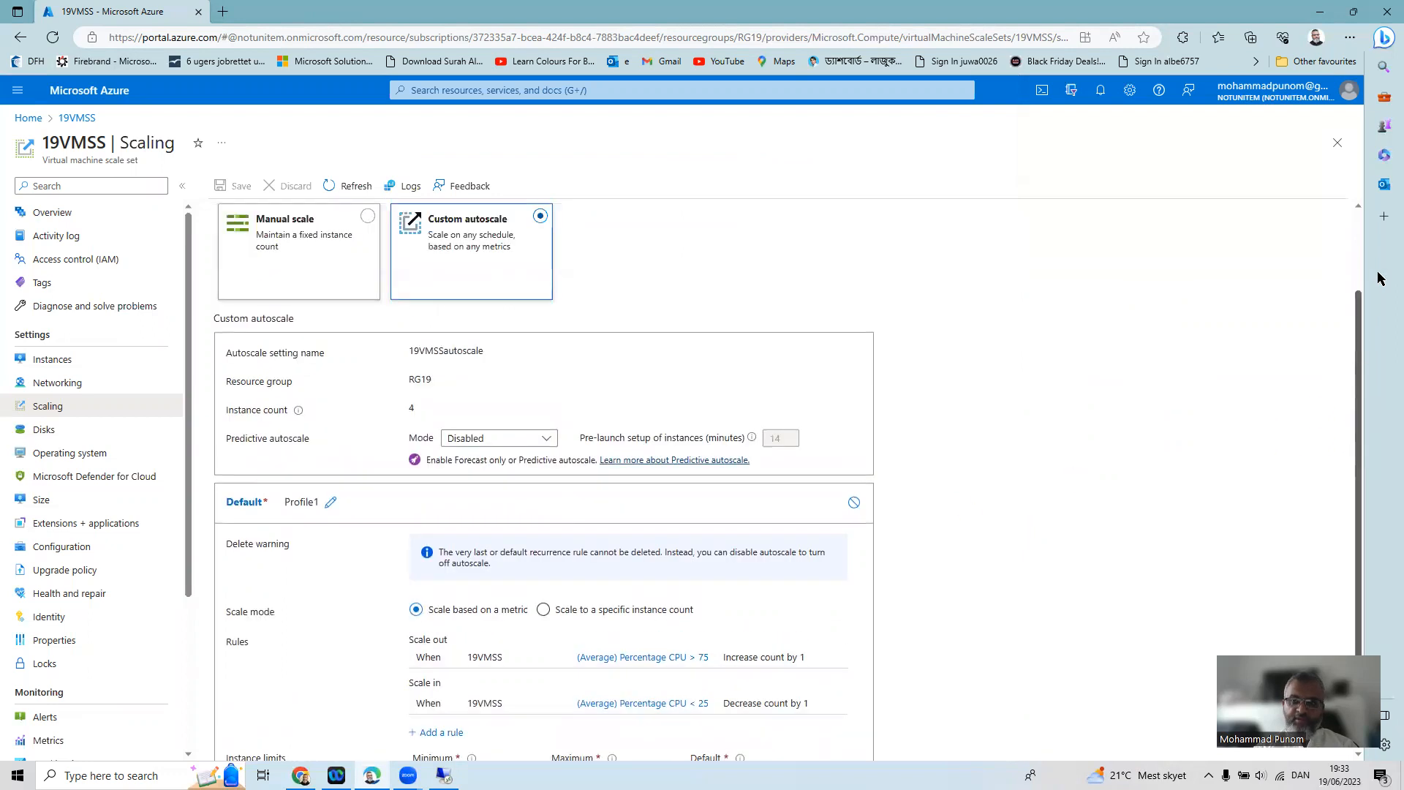